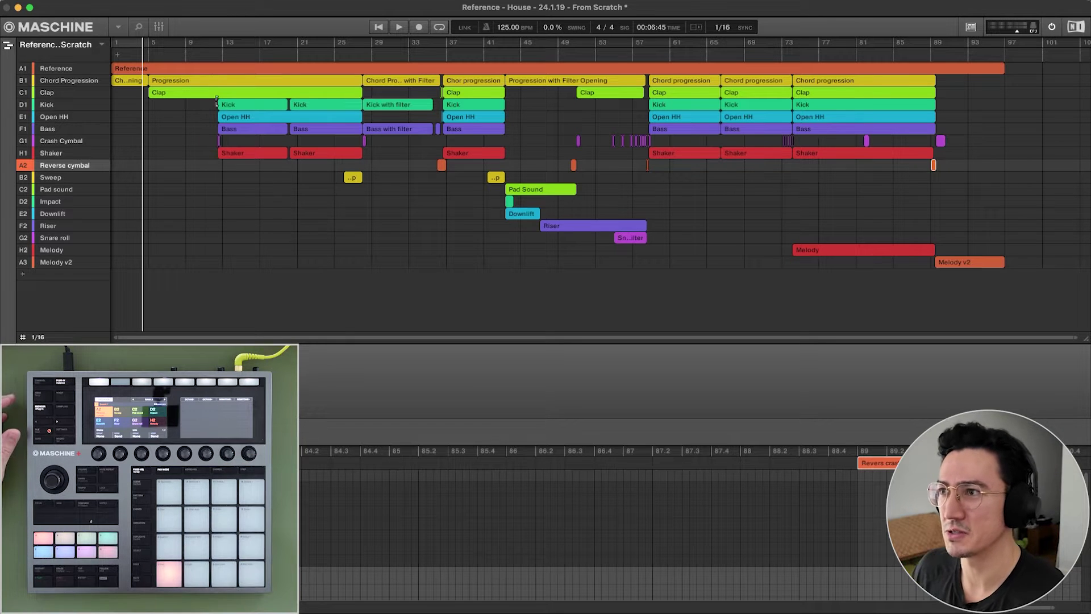
Select the Reference clip, show its full waveform, and audition the soloed reference at successive sections from about bar 24 to bar 57.
left_click(209, 71)
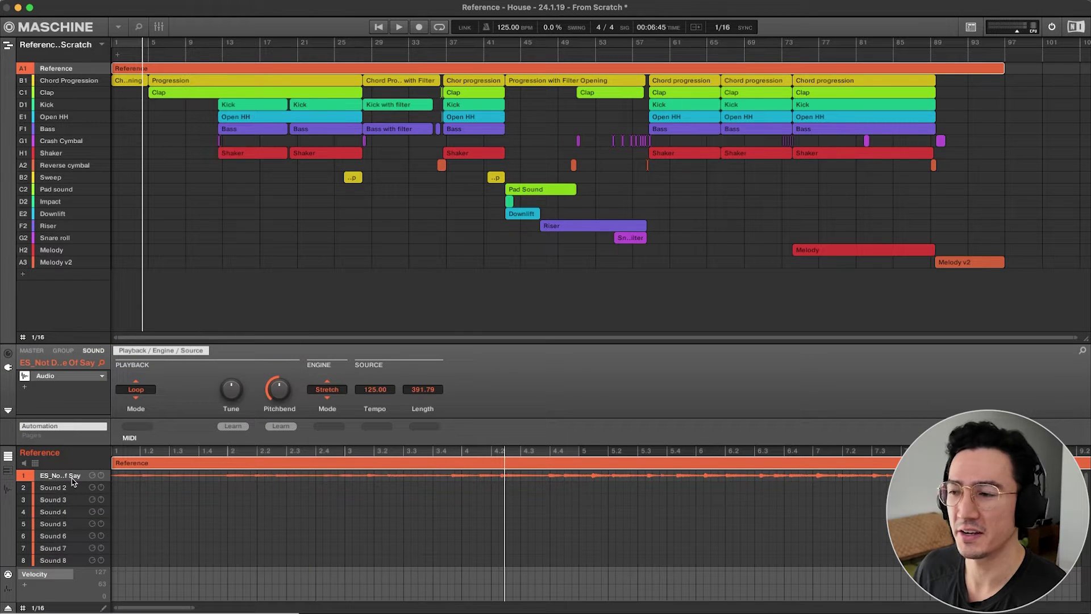
double_click(179, 609)
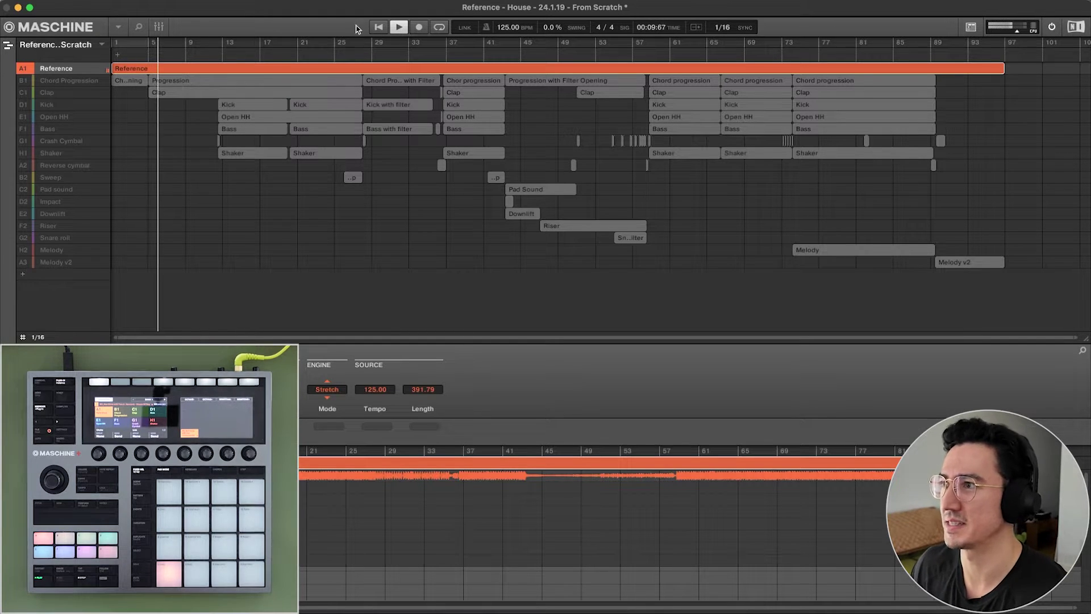
left_click(328, 45)
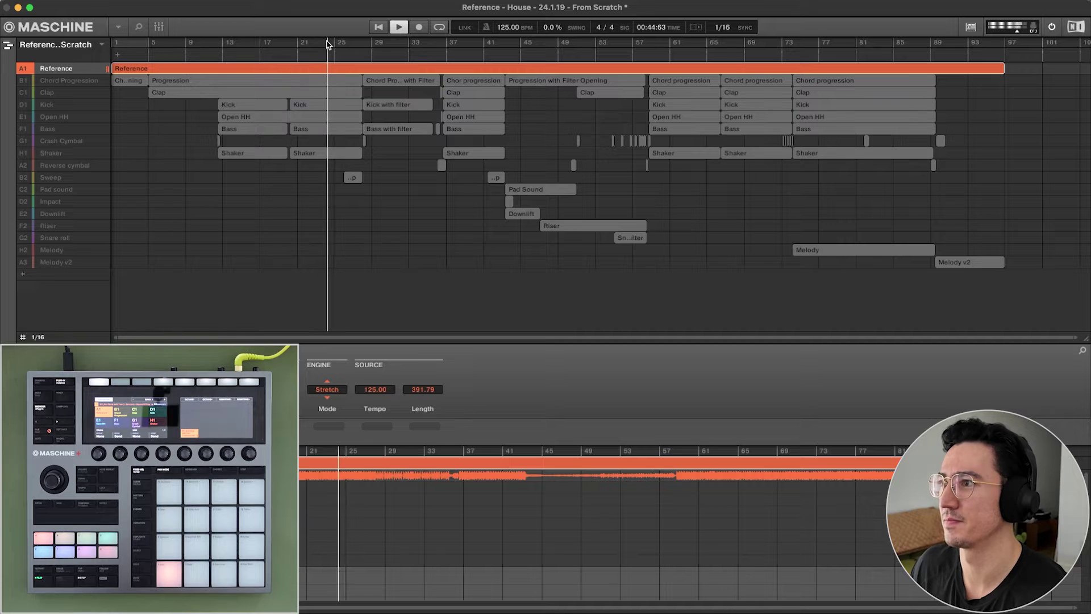
left_click(384, 45)
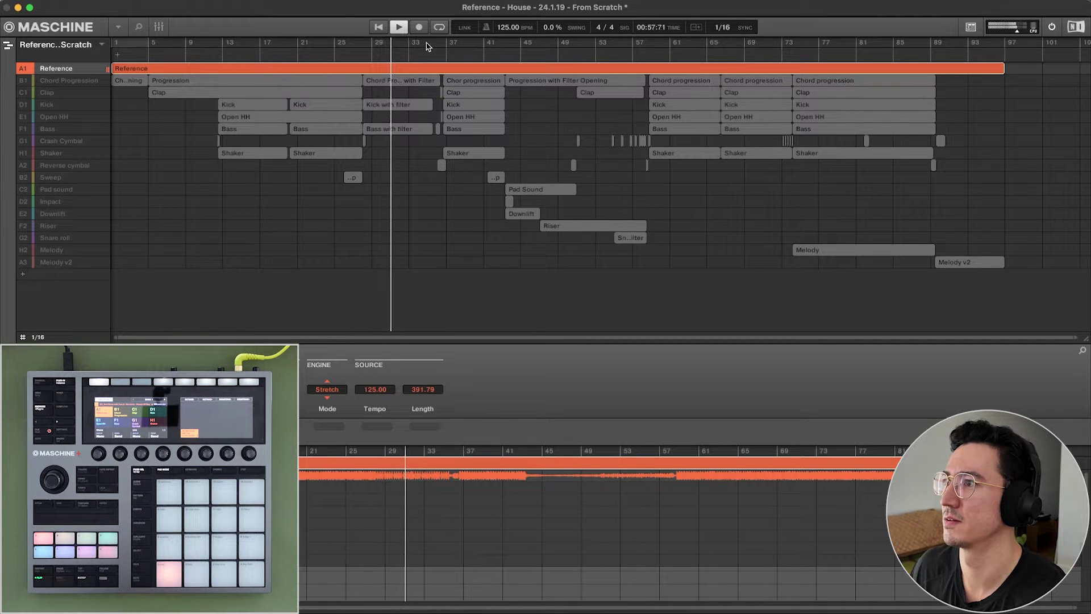
left_click(426, 45)
left_click(506, 46)
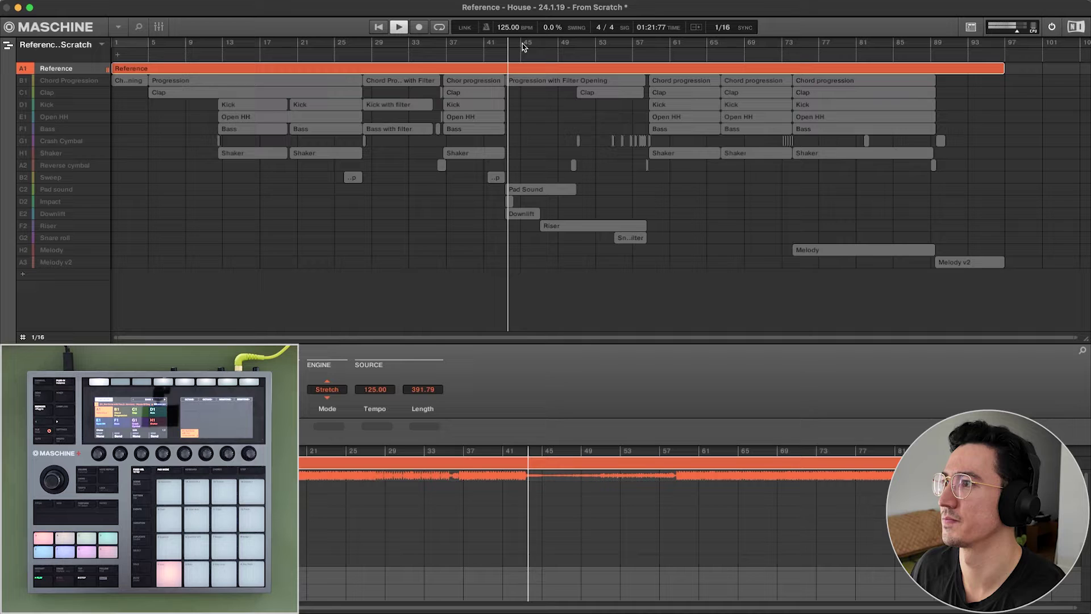
left_click(554, 46)
left_click(595, 46)
left_click(637, 47)
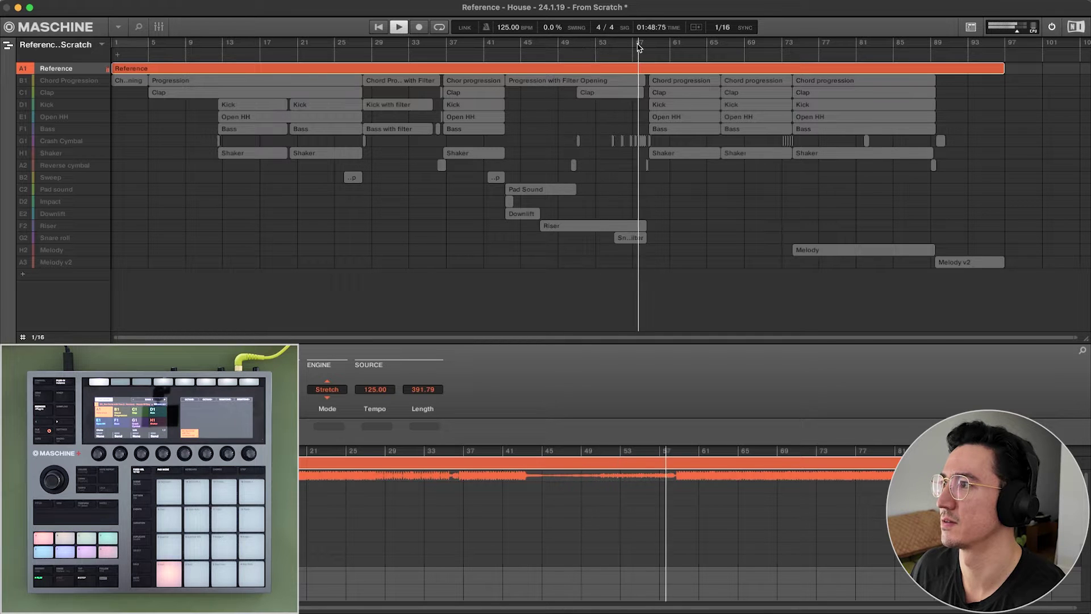
left_click(639, 47)
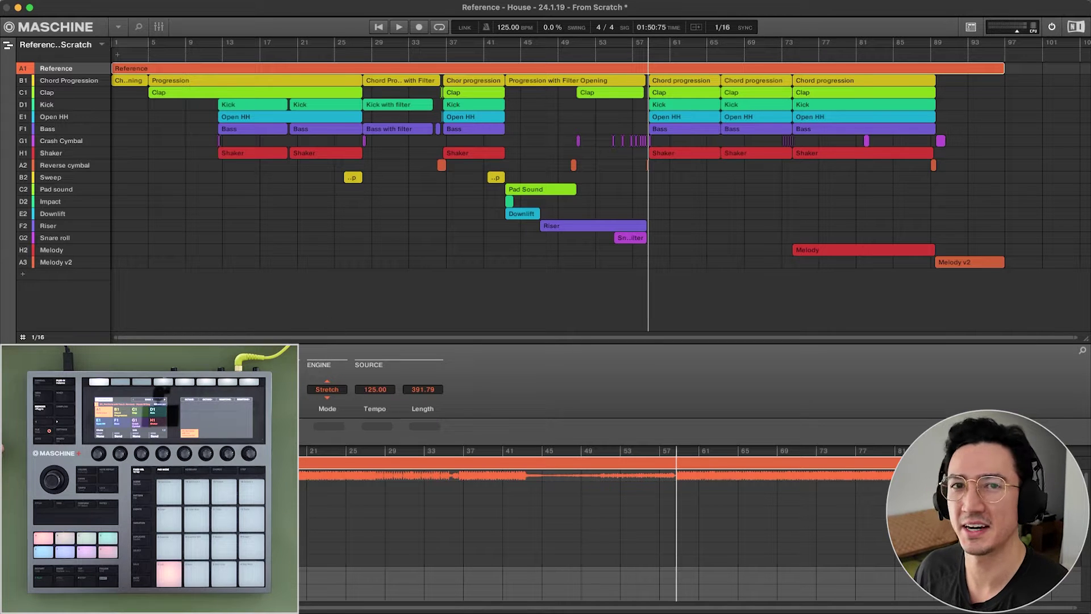
Add a new empty group below Melody v2 and name it Kick.
scroll(215, 149, "up", 5)
scroll(215, 150, "left", 3)
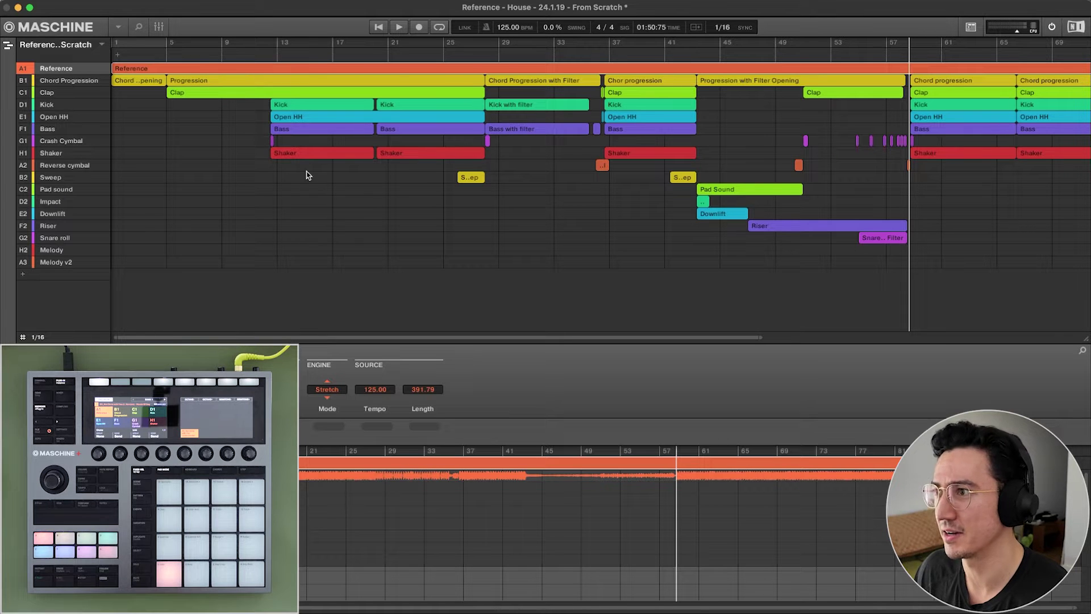
left_click(23, 275)
double_click(47, 275)
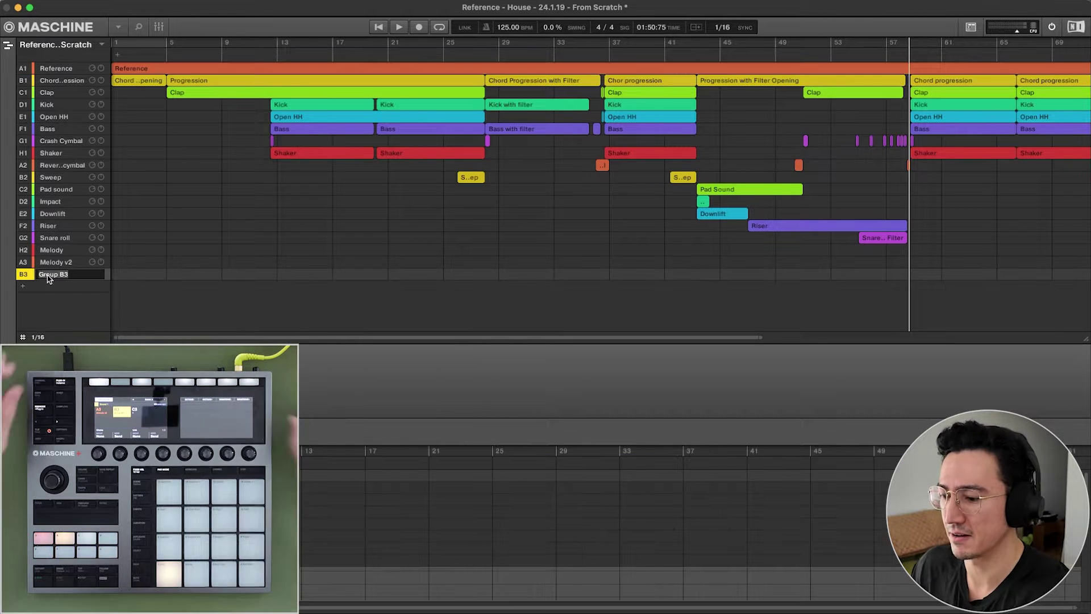
type("Kick")
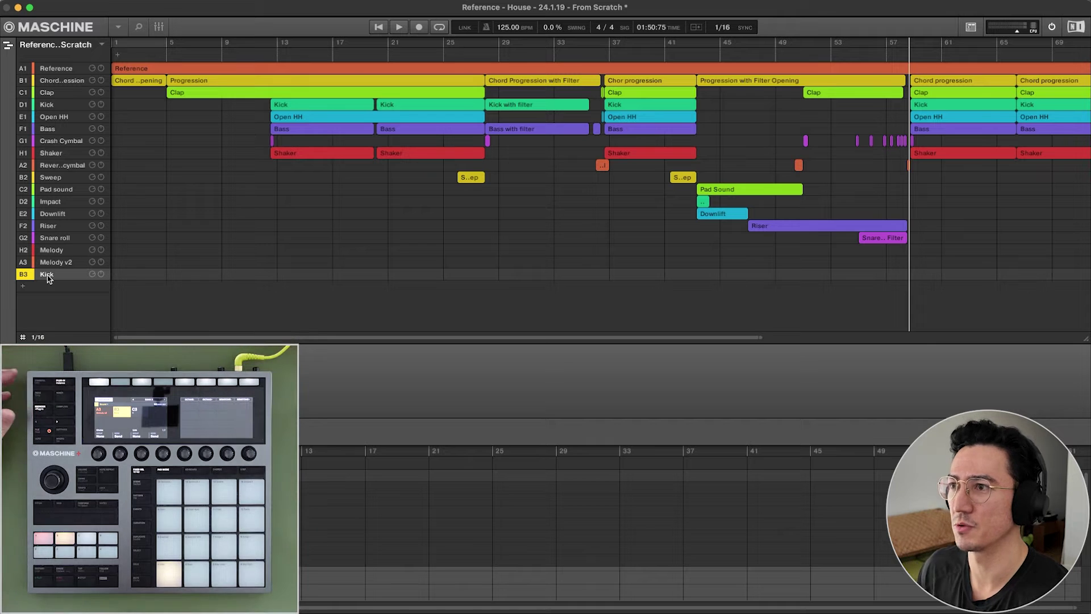
key("Return")
Place a Kick clip spanning bars 5 to 9 in the new Kick group, and delete it.
left_click(186, 274)
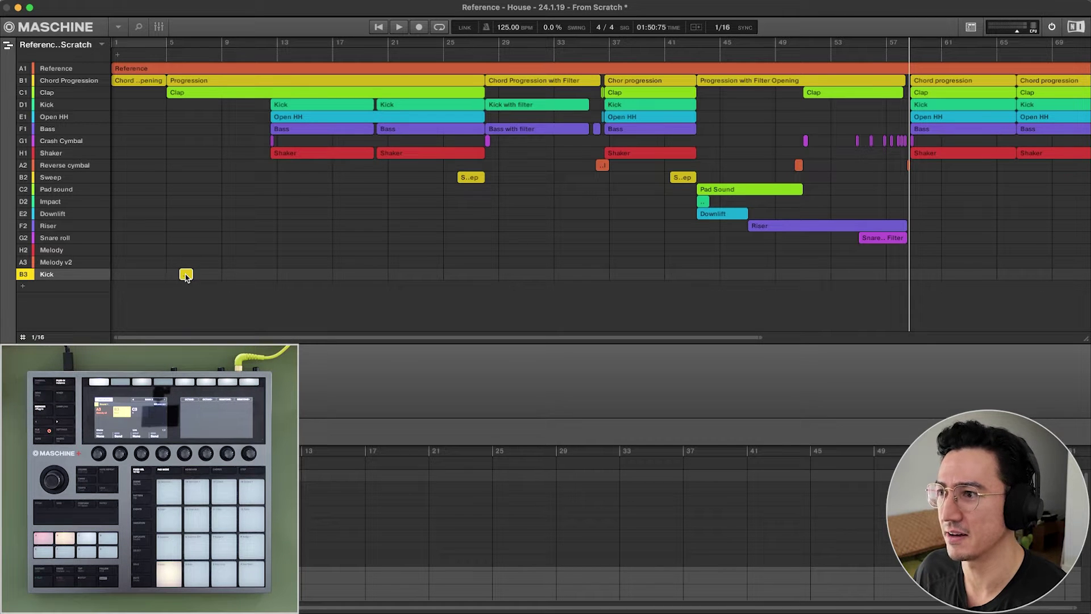
left_click_drag(175, 277, 223, 277)
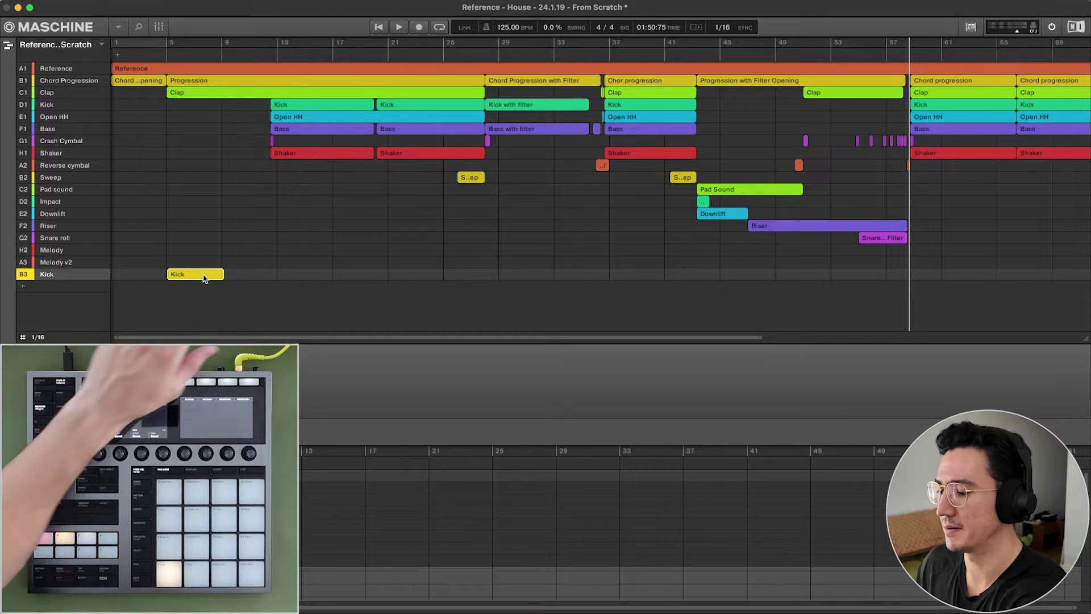
key("Delete")
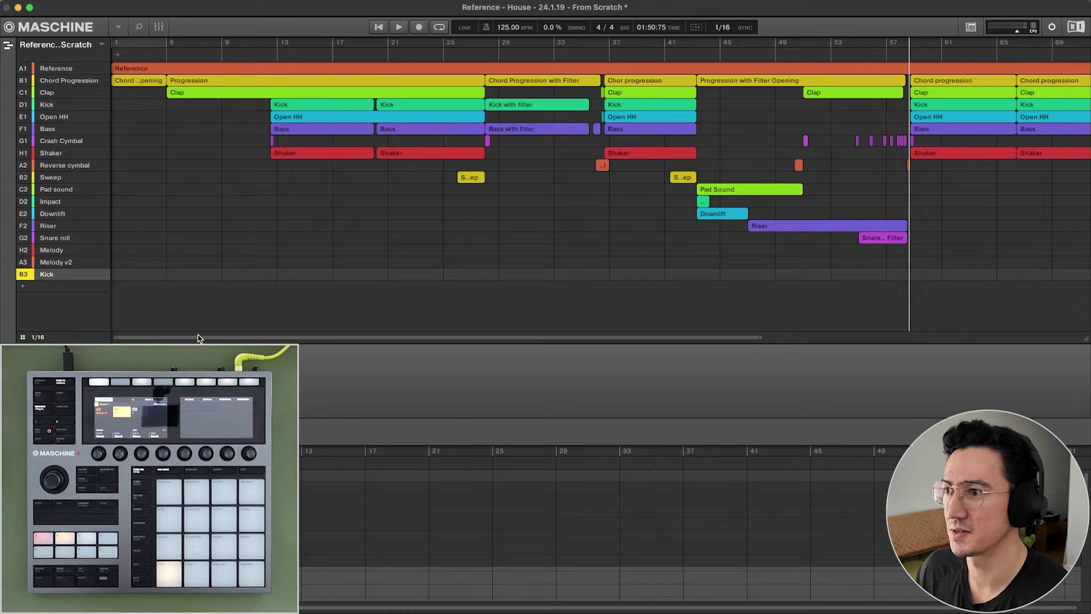
Turn on looping and set the loop range over the intro, from bar 1 to bar 5.
left_click_drag(195, 339, 112, 339)
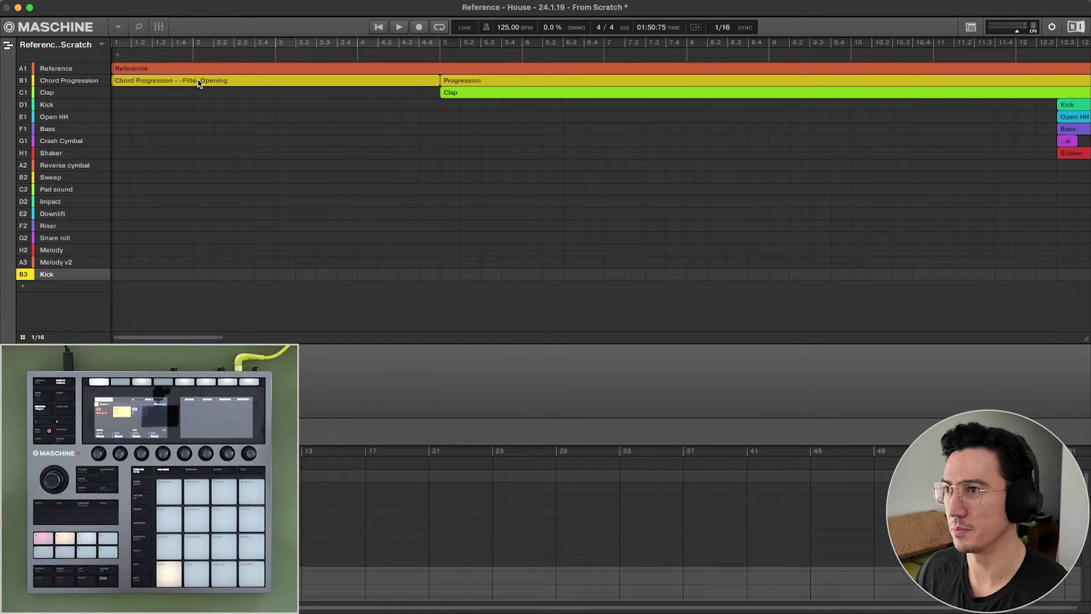
left_click(173, 43)
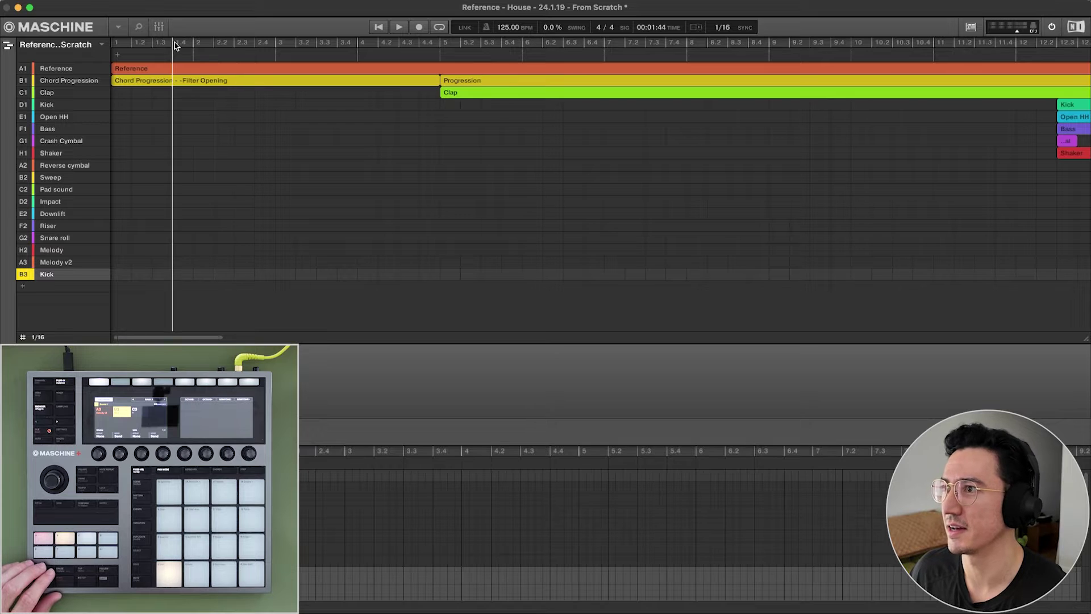
left_click(440, 27)
left_click(431, 43)
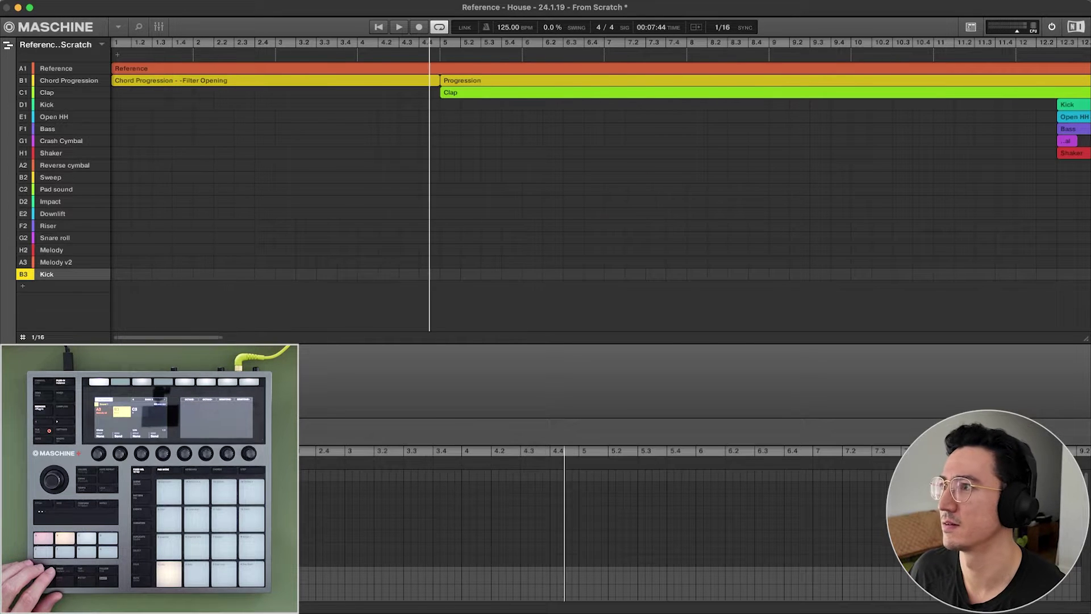
left_click_drag(221, 337, 1077, 337)
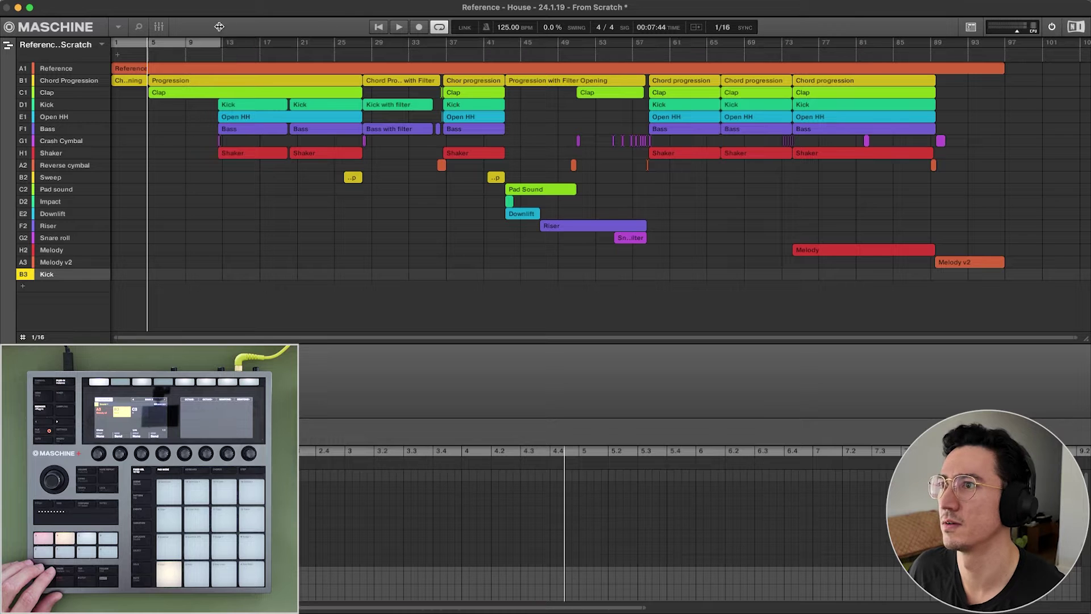
left_click_drag(219, 27, 149, 28)
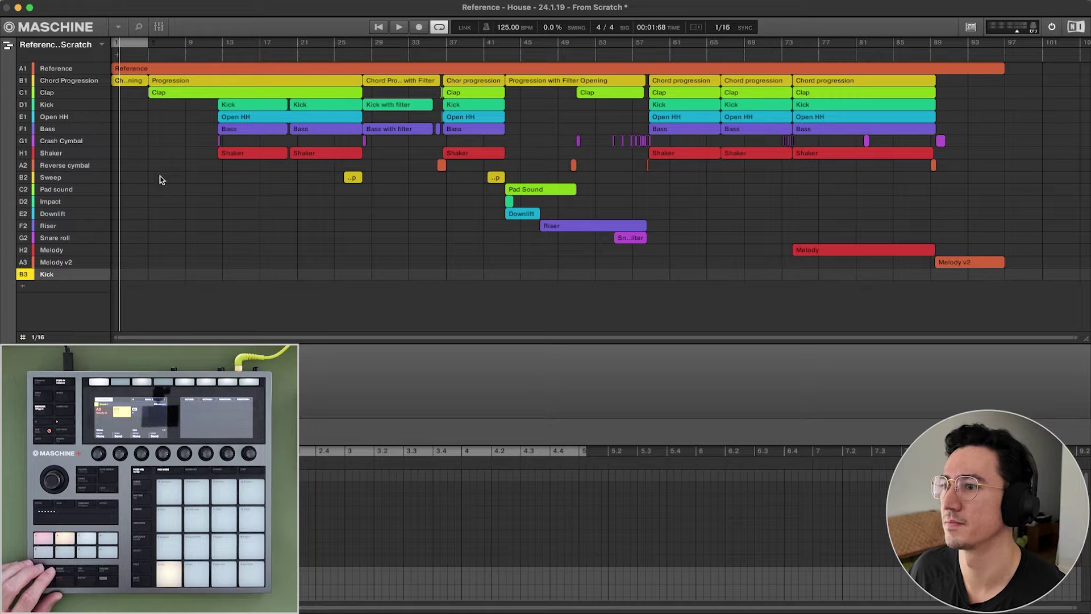
Listen to the filtered chord progression intro up to bar 5, and extend the loop range to bar 13.
scroll(145, 97, "up", 10)
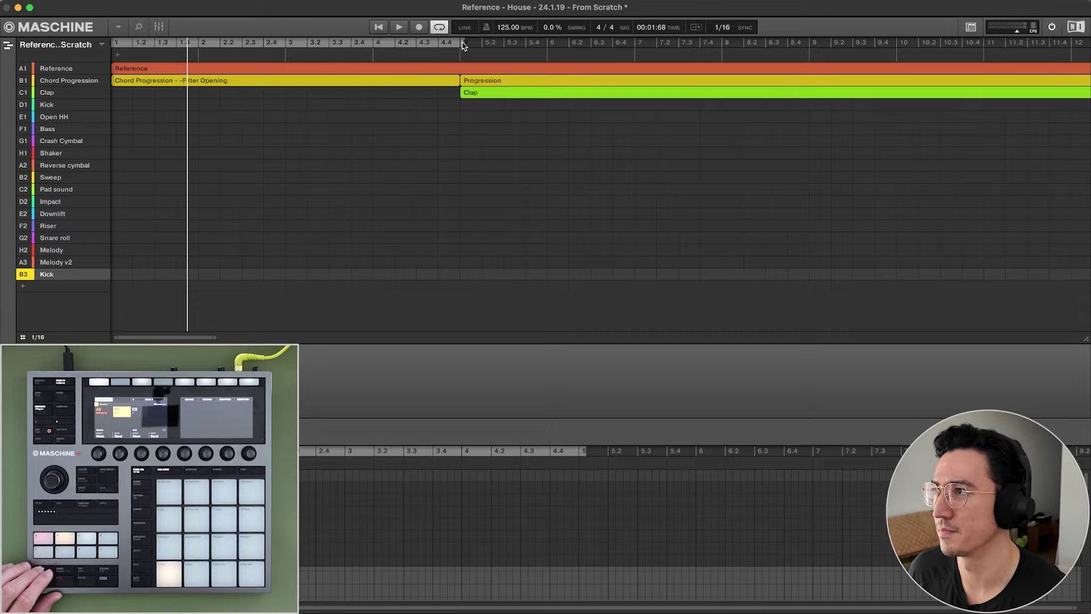
key("space")
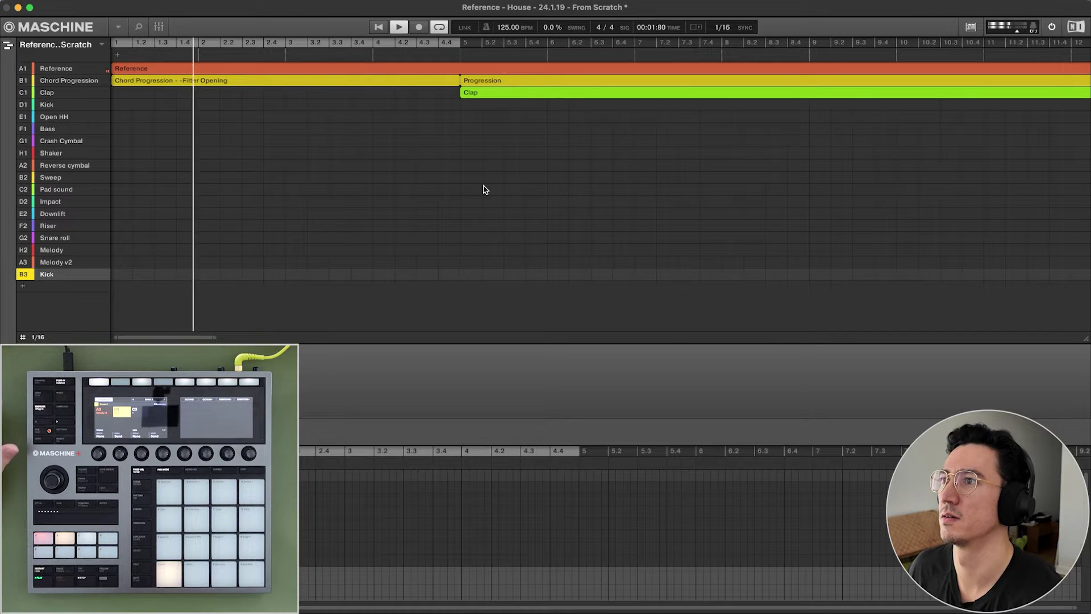
scroll(290, 322, "down", 3)
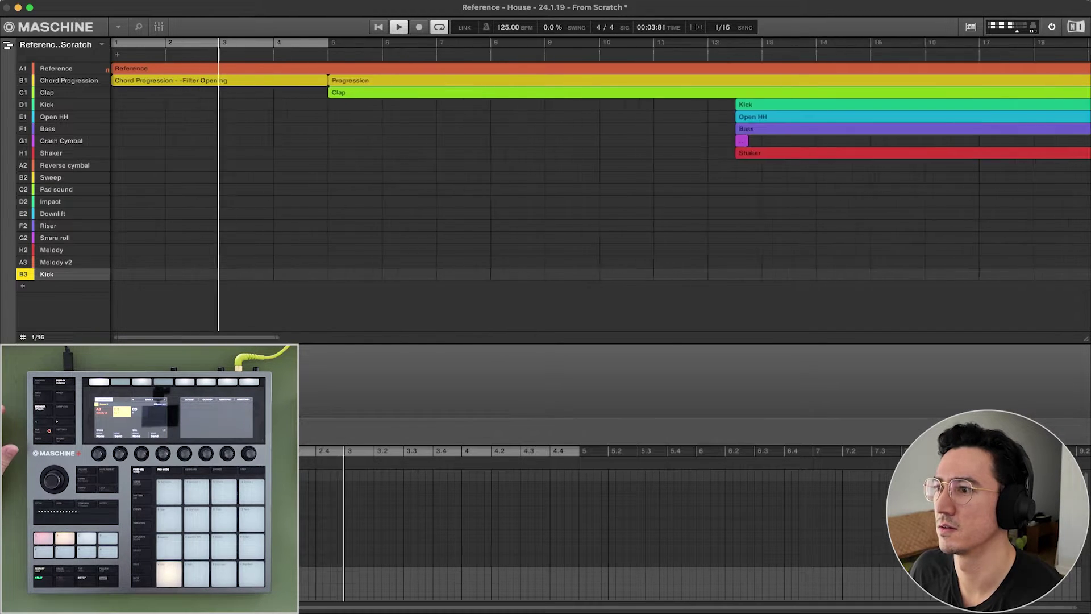
scroll(209, 40, "down", 3)
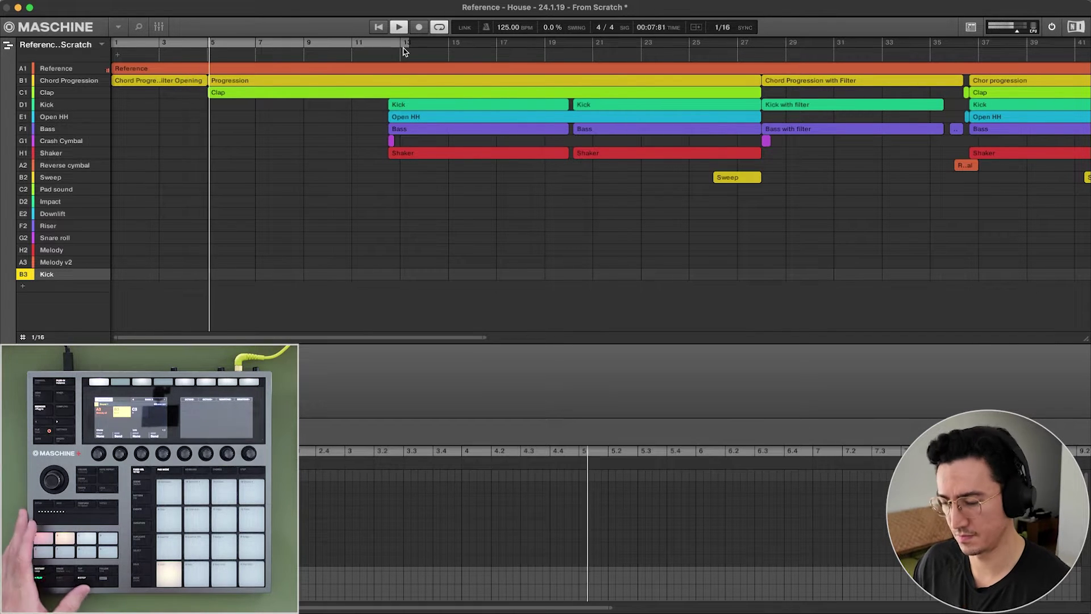
key("space")
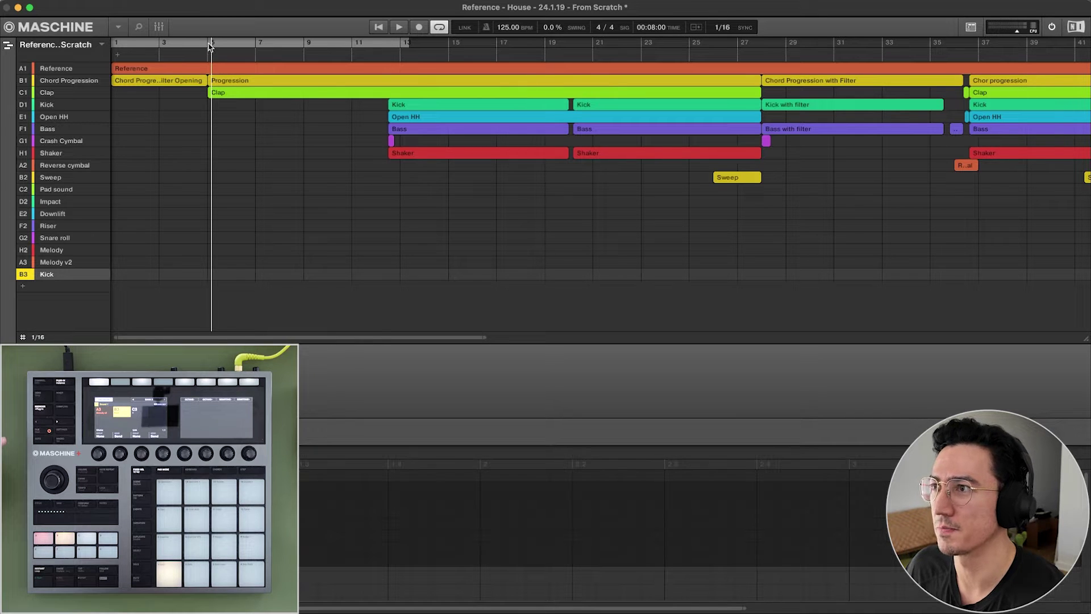
Play the reference from about bar 4 through the clap's entry, and extend the loop range to bar 27.
left_click(209, 46)
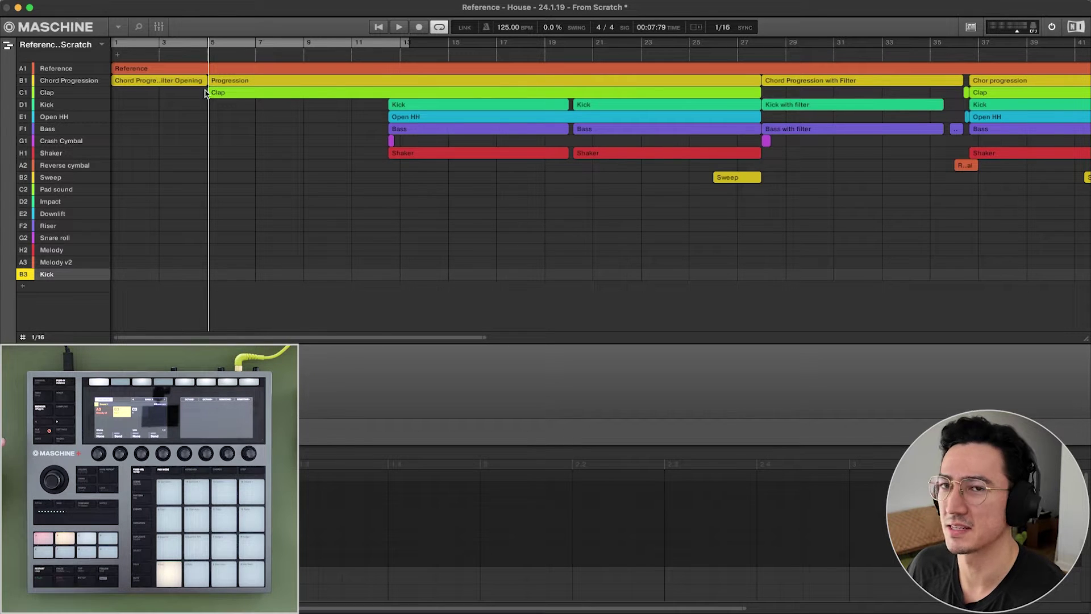
left_click(183, 47)
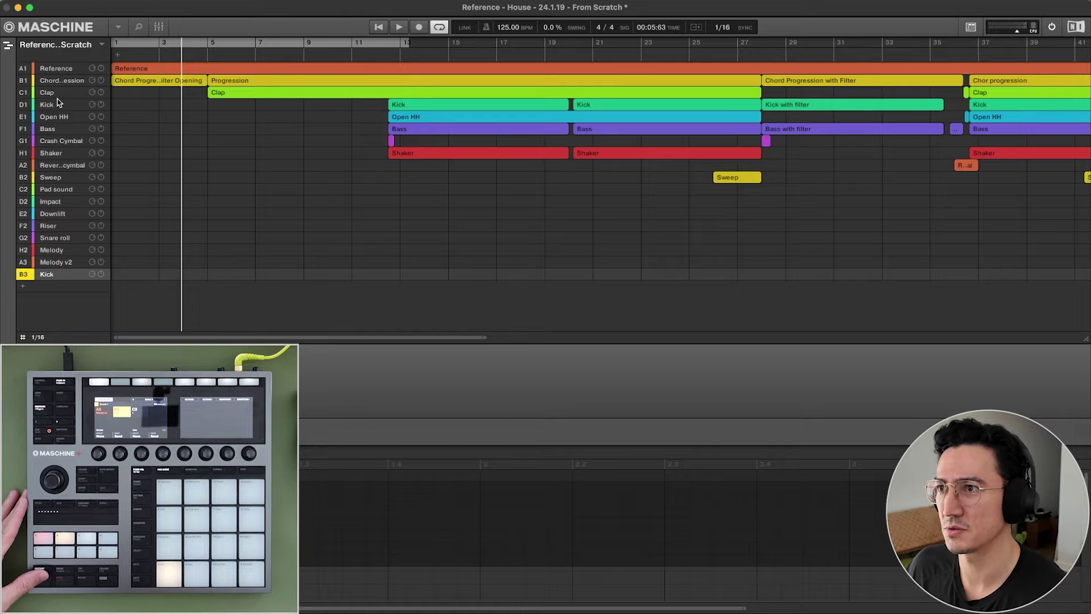
key("space")
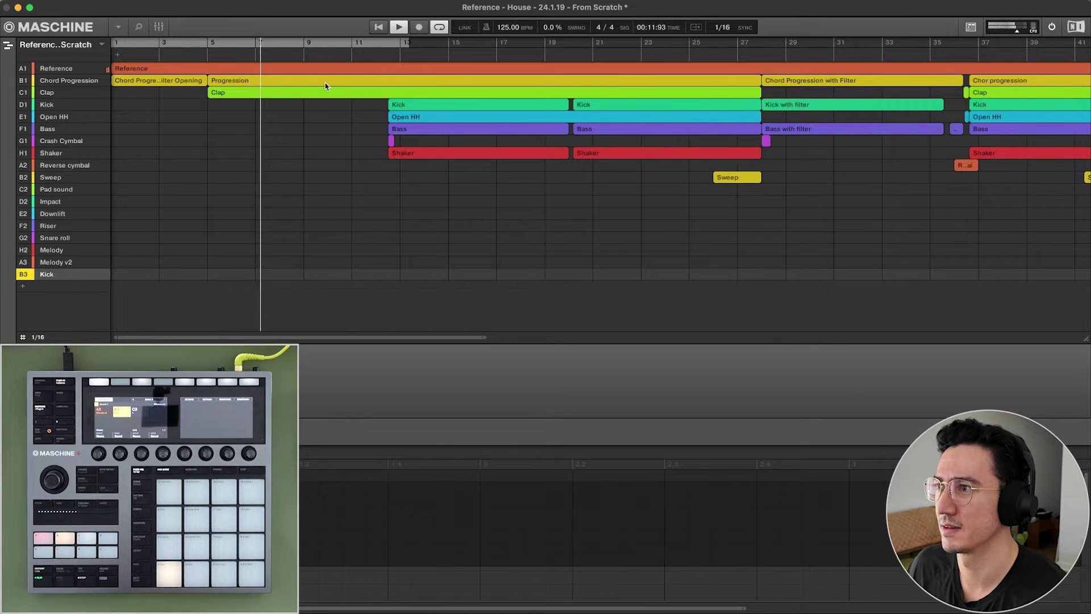
left_click(372, 49)
left_click_drag(410, 43, 743, 50)
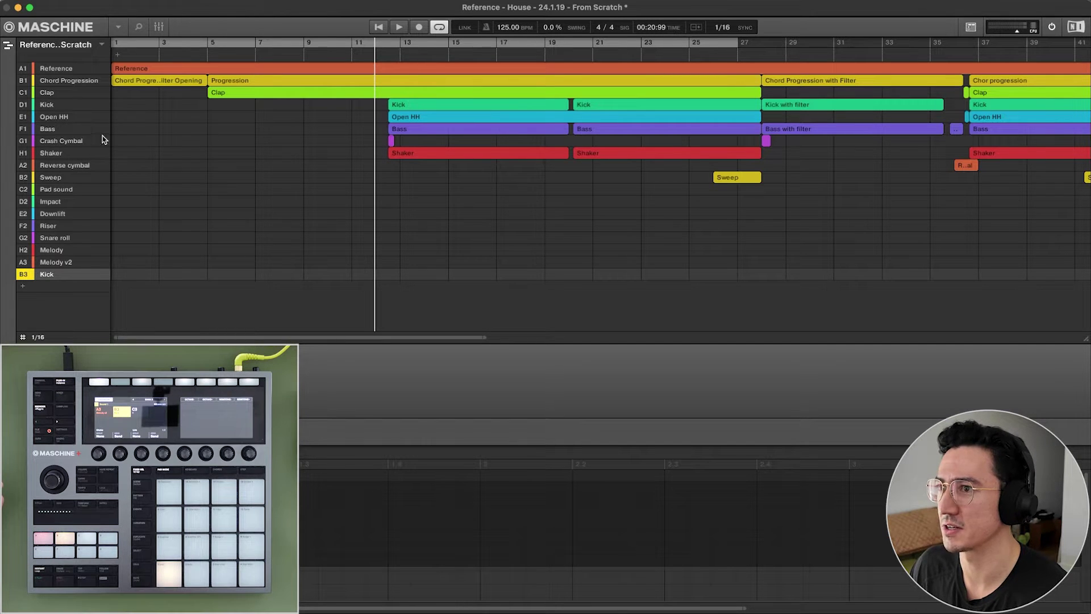
Listen to the section change near bar 13 and check the Kick, Open HH, Bass and Shaker clips that start there.
key("space")
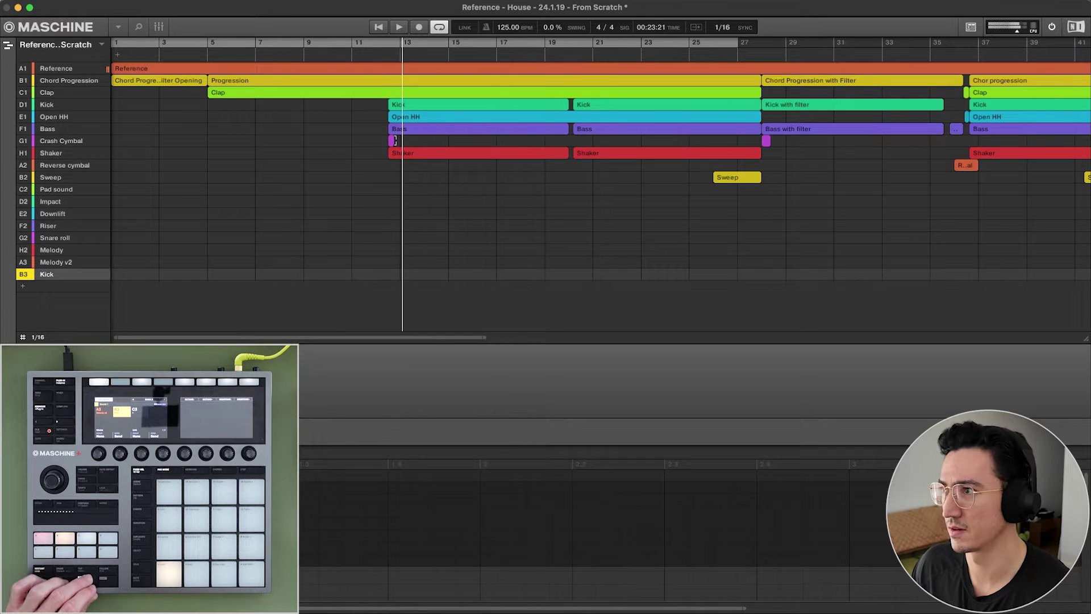
left_click(408, 107)
left_click(409, 117)
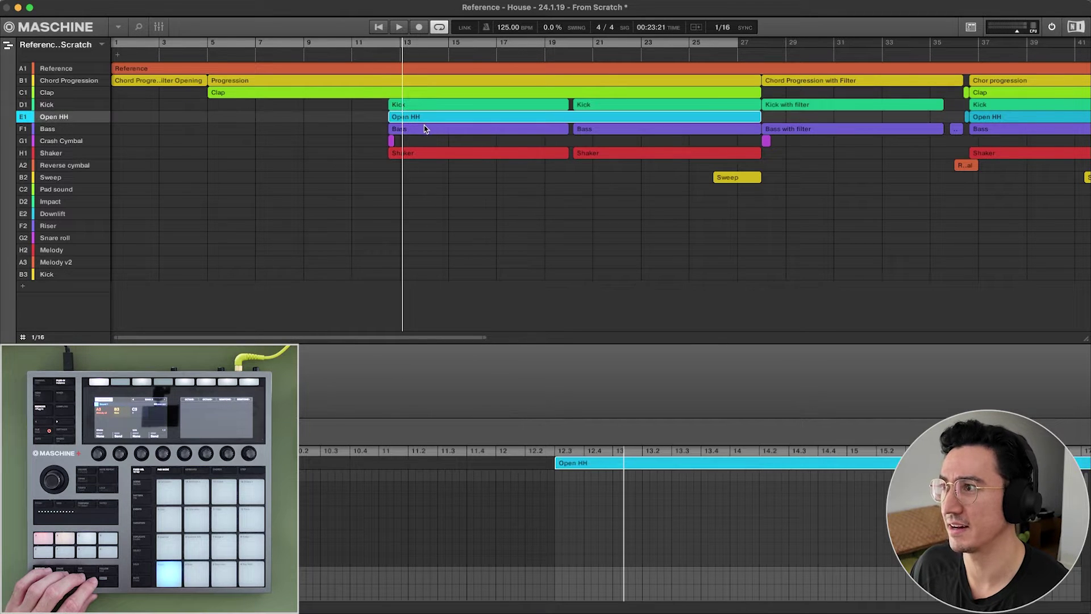
left_click(424, 127)
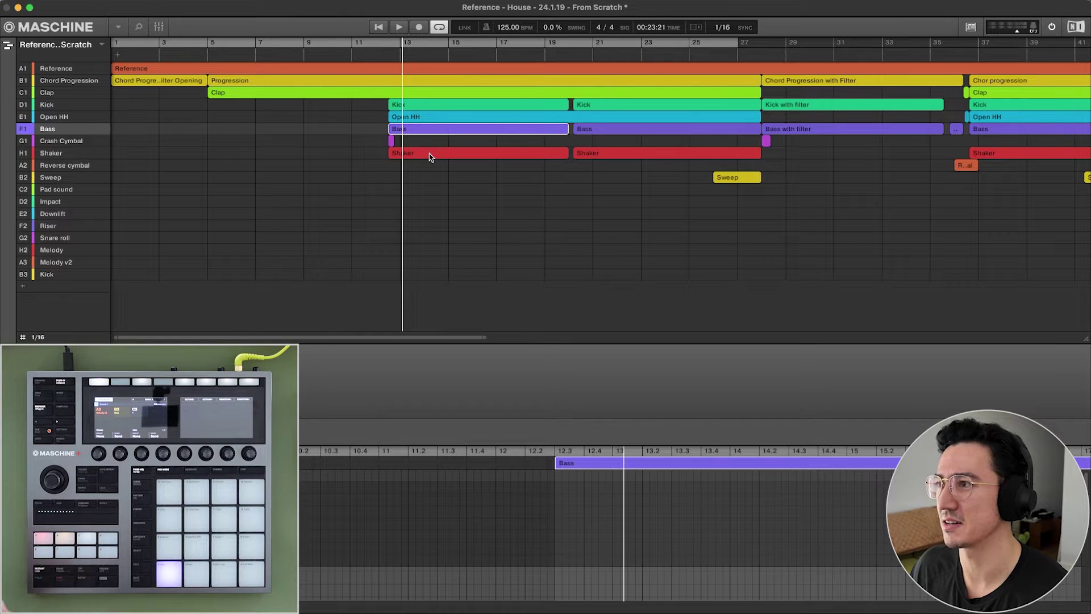
left_click(429, 154)
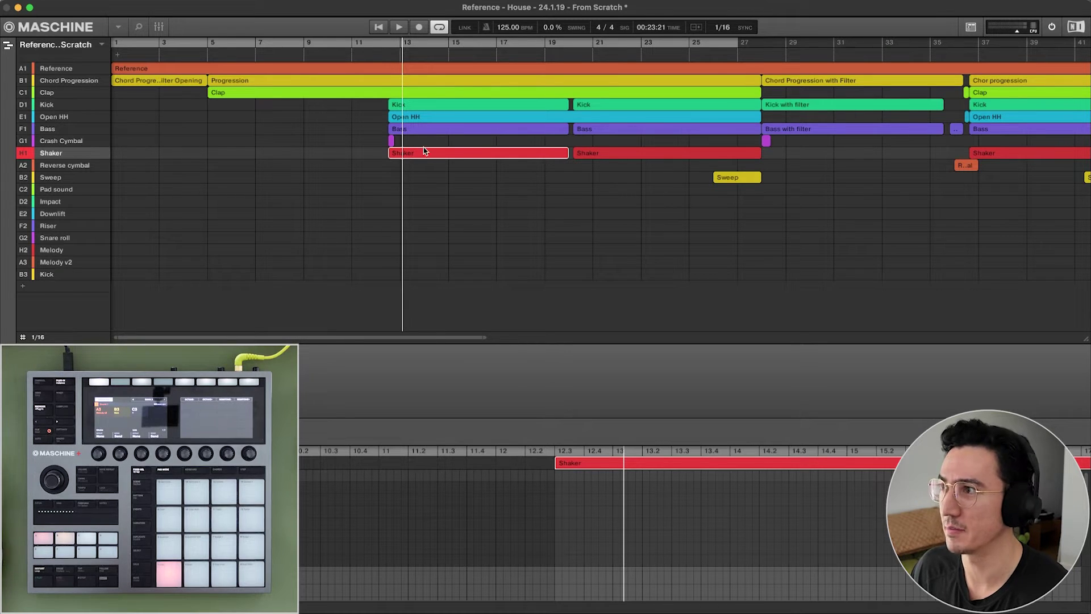
Audition the reference from about bar 12 and from about bar 19 to examine the kick, bass and shaker gap near bar 20.
left_click(379, 43)
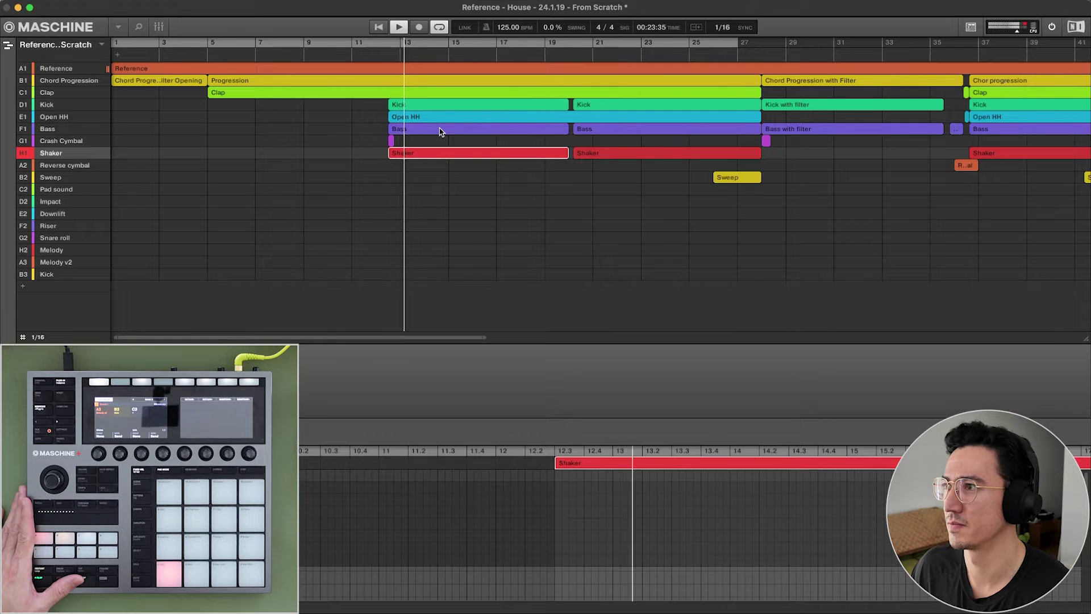
left_click(544, 49)
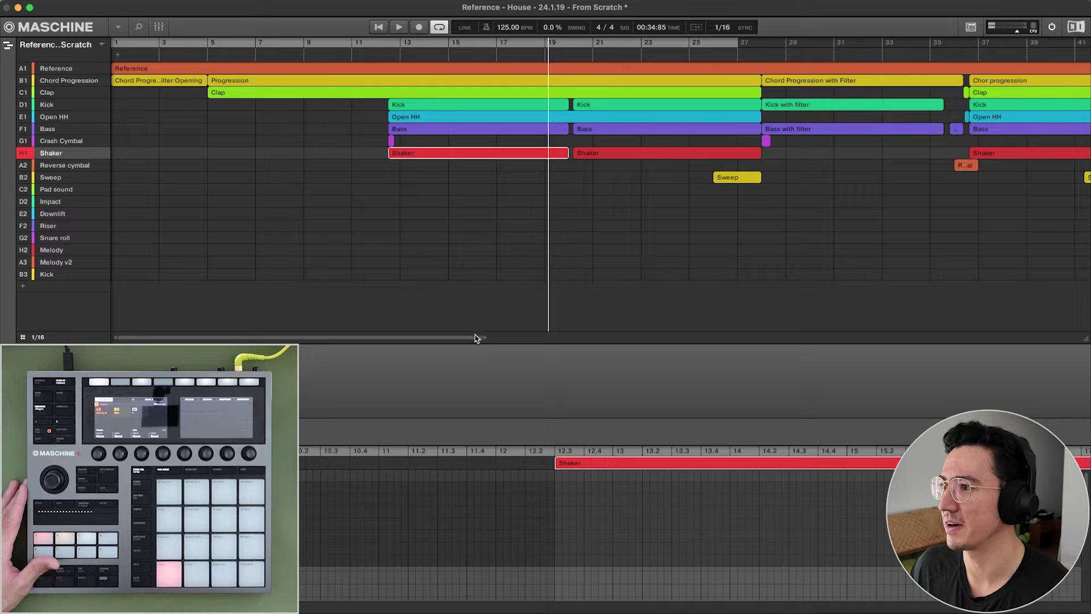
left_click_drag(477, 337, 476, 410)
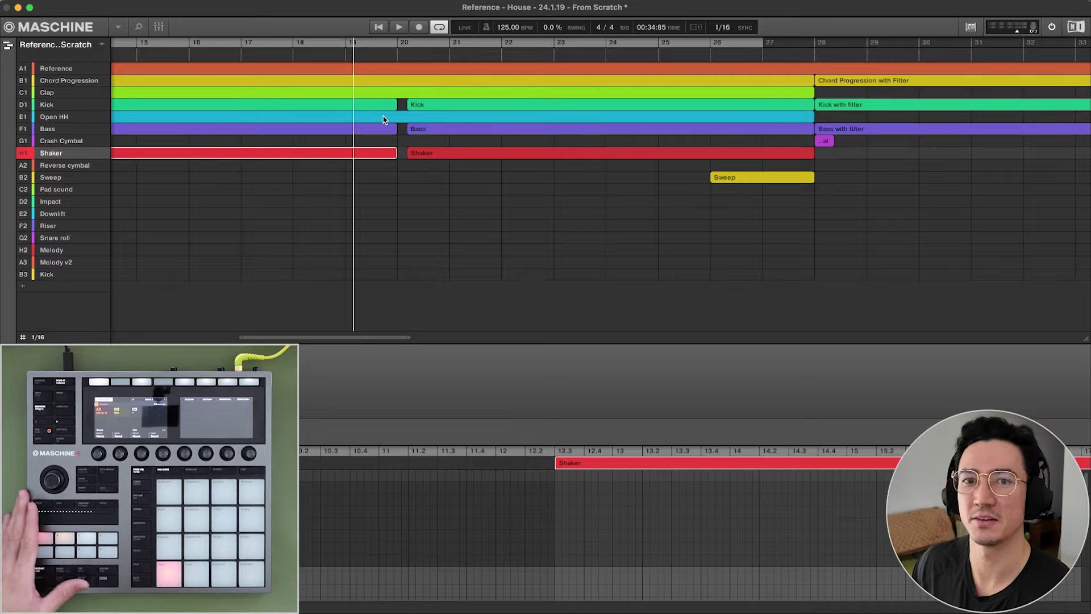
key("space")
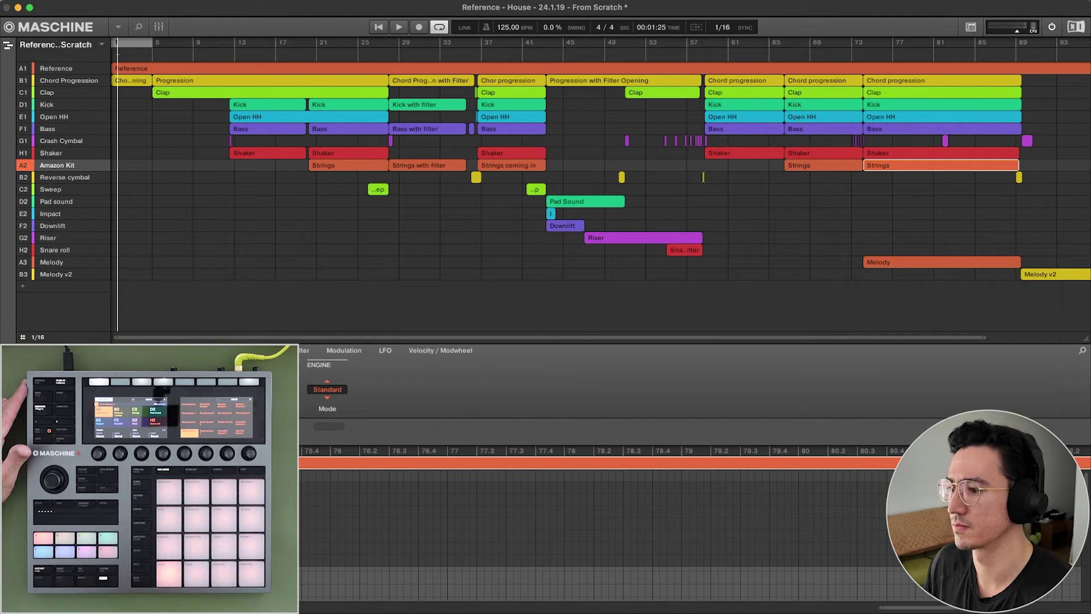
Rename the Amazon Kit group as Strings and play the reference from about bar 19 through the strings' entry.
left_click(189, 168)
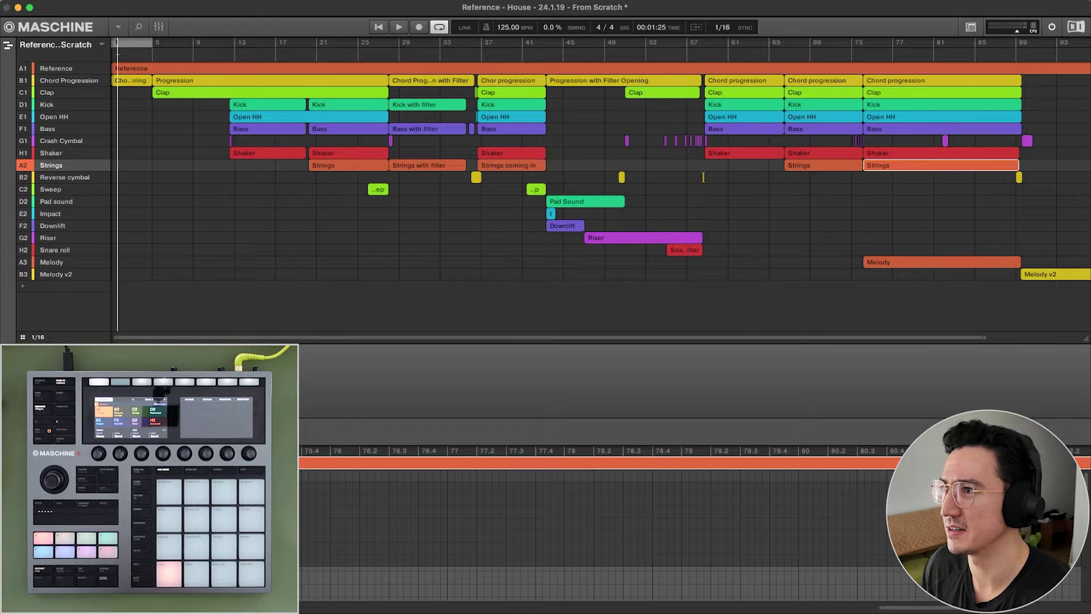
left_click_drag(309, 44, 309, 102)
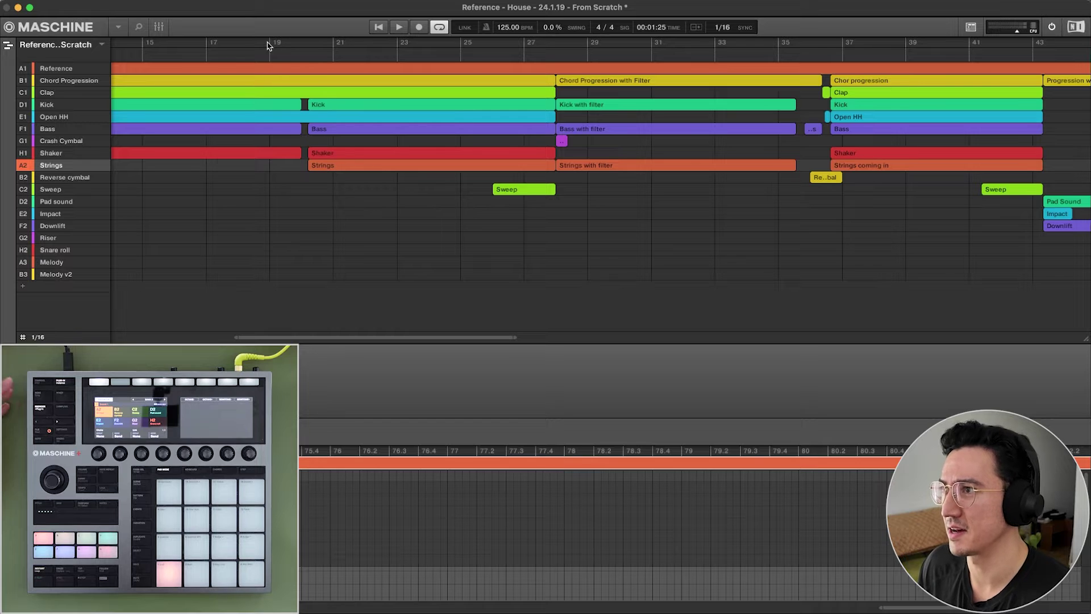
key("space")
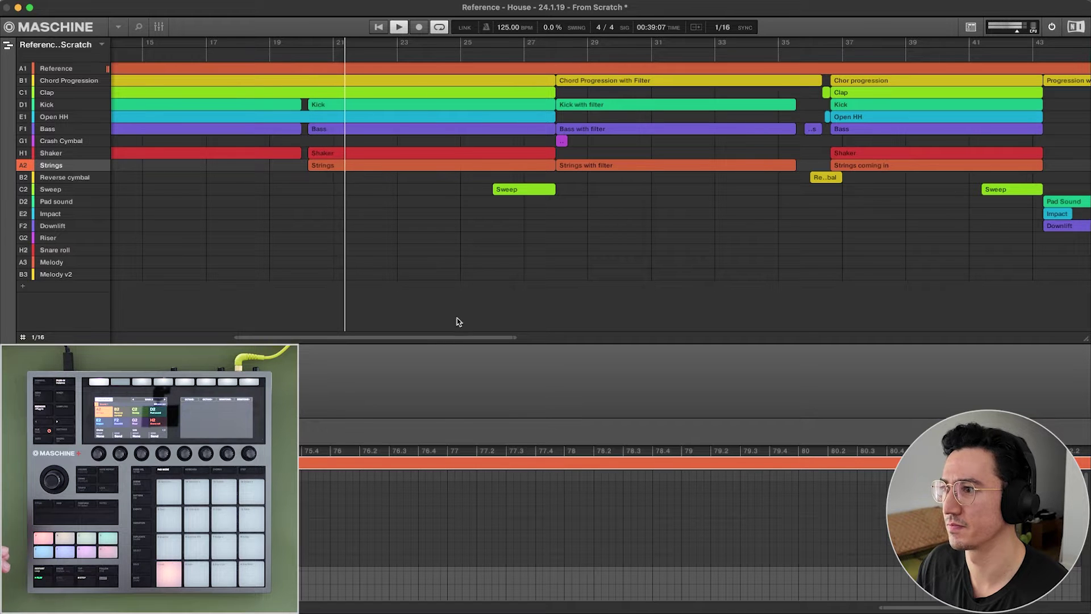
left_click_drag(458, 339, 458, 381)
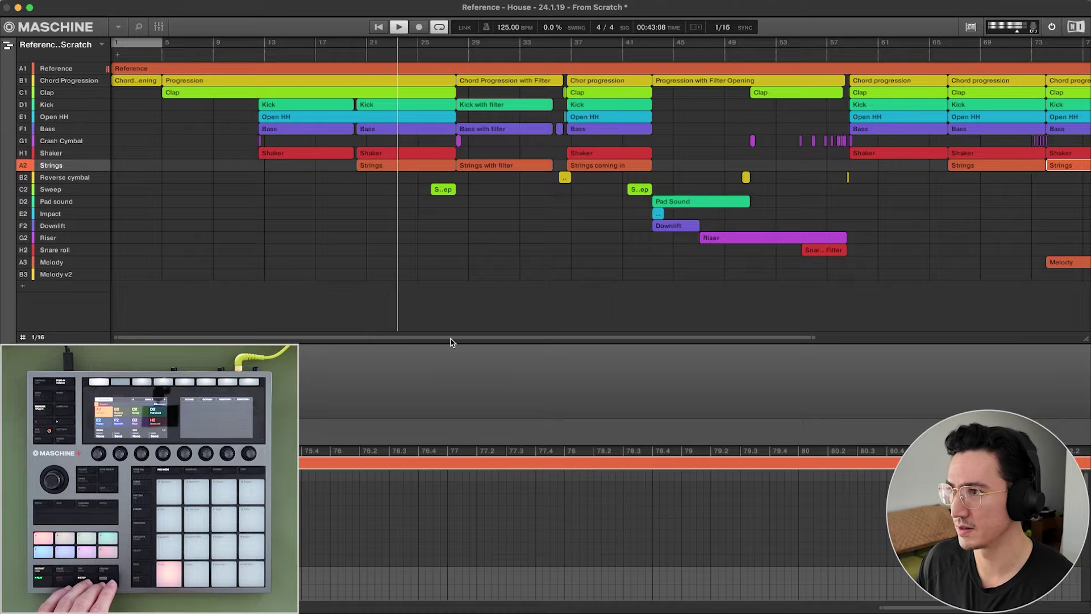
mouse_move(95, 86)
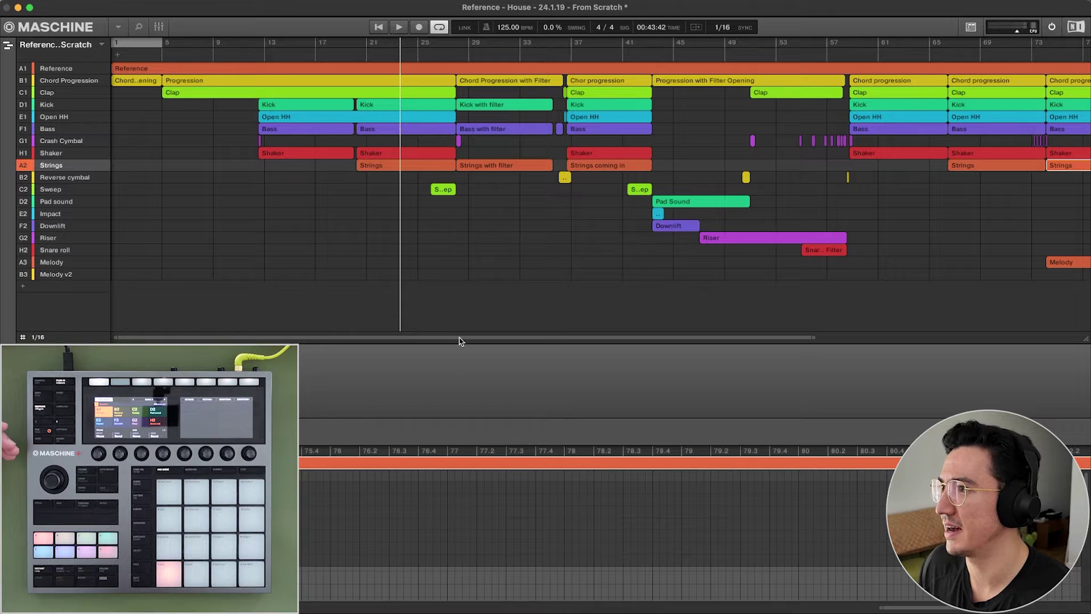
Select the Sweep clip that ends at bar 28 and audition the reference from about bar 25 into the filtered section.
scroll(460, 340, "up", 5)
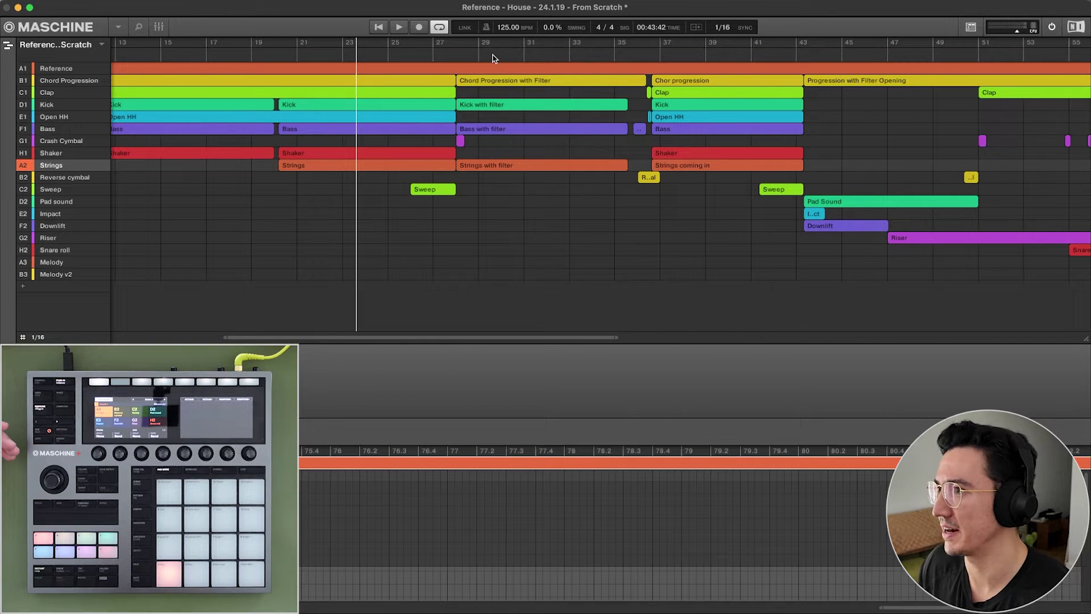
left_click(427, 192)
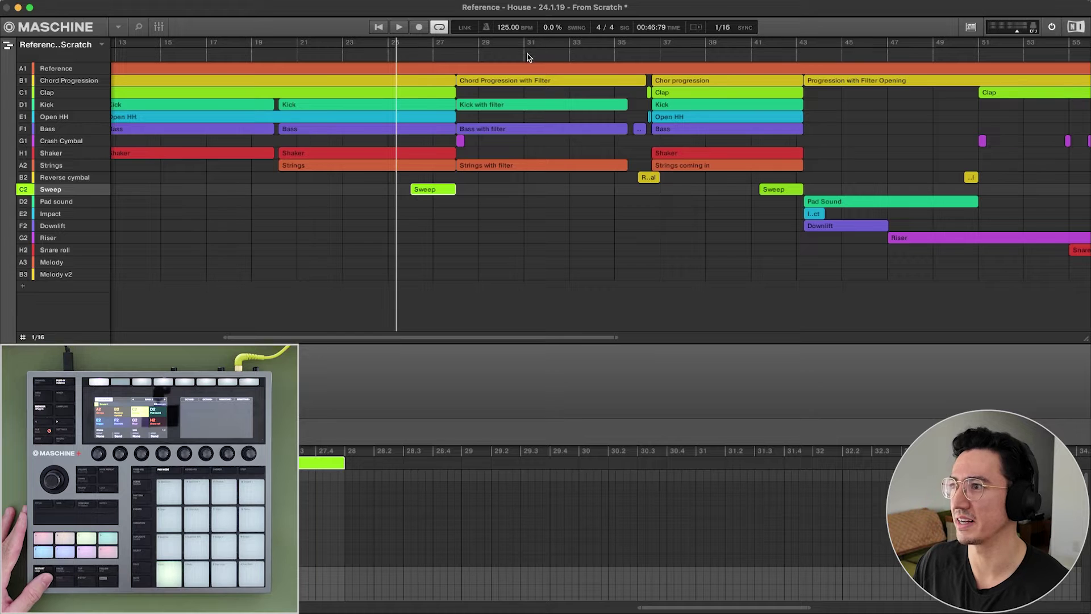
left_click_drag(520, 340, 520, 321)
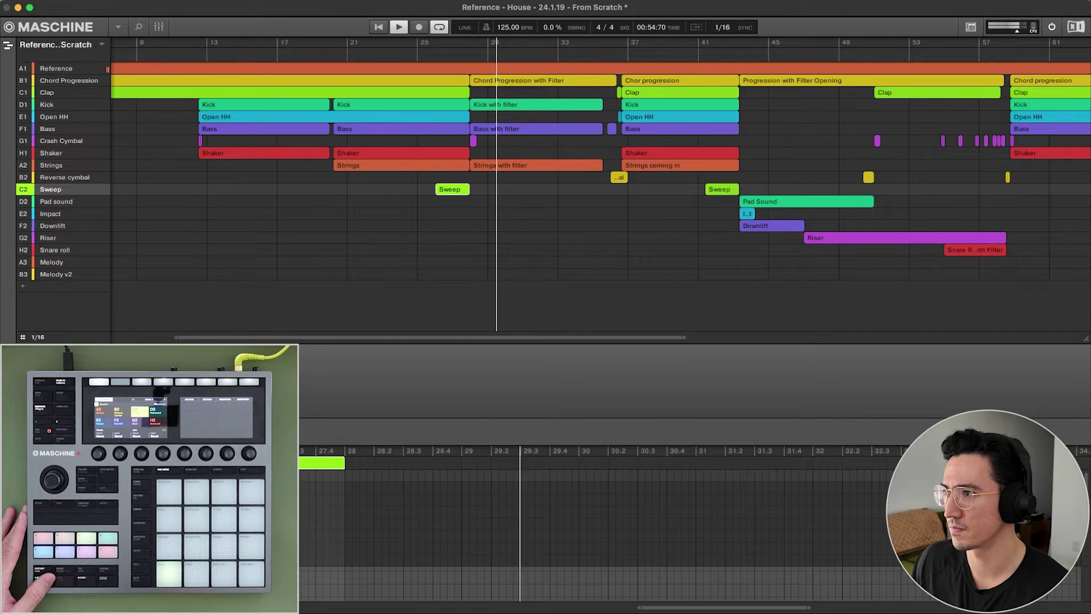
key("space")
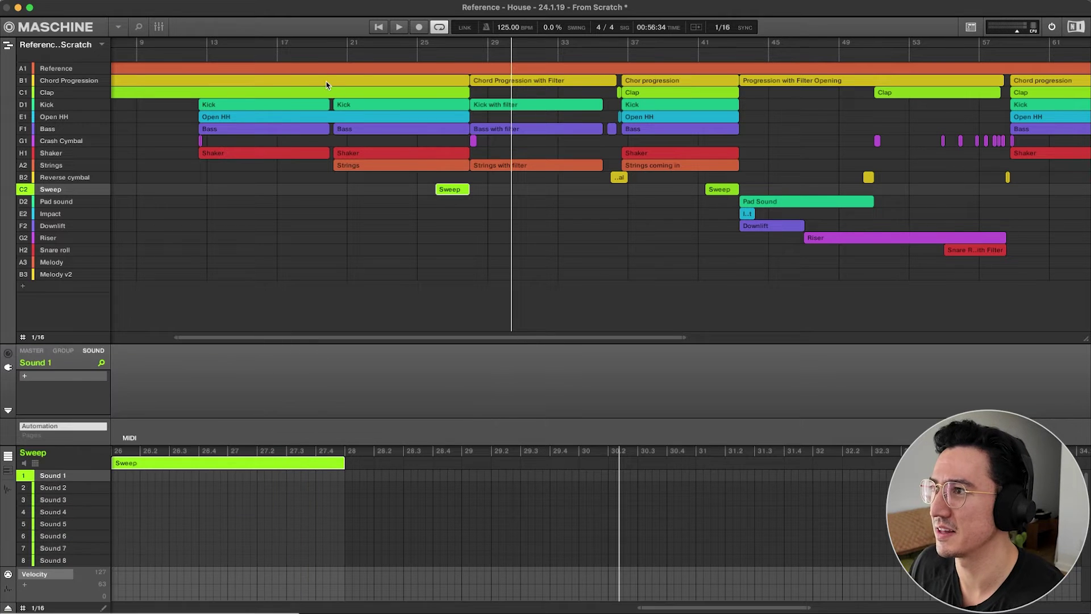
Check the Progression, Kick, Shaker and Strings clips in the section before bar 28.
left_click(327, 85)
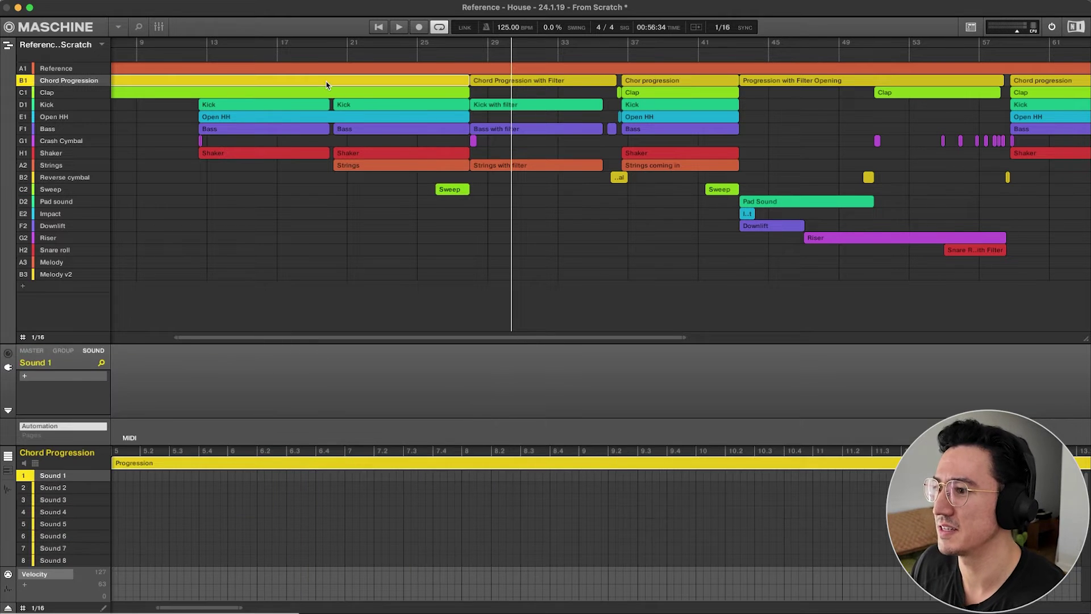
left_click(348, 107)
left_click(301, 108)
left_click(357, 156)
left_click(358, 164)
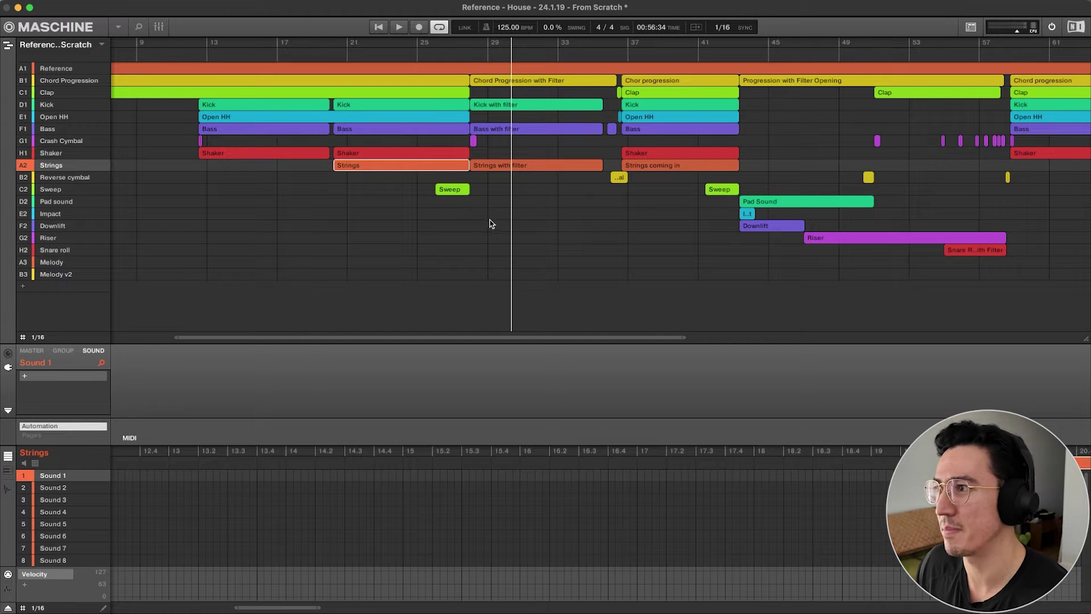
Add a clip to the Impact group at bar 26 and delete it again.
left_click(451, 217)
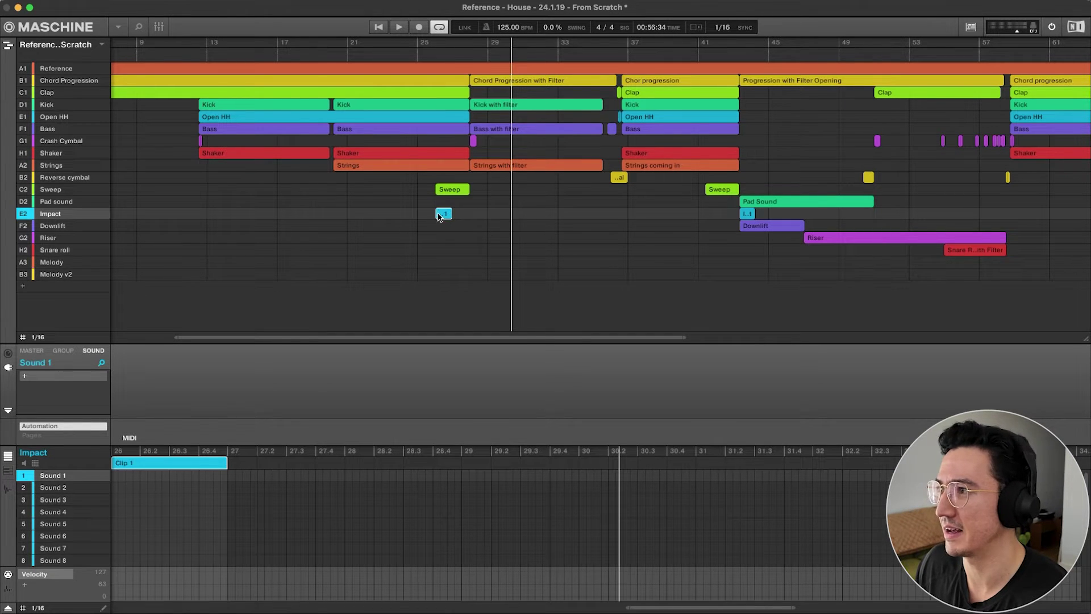
right_click(445, 214)
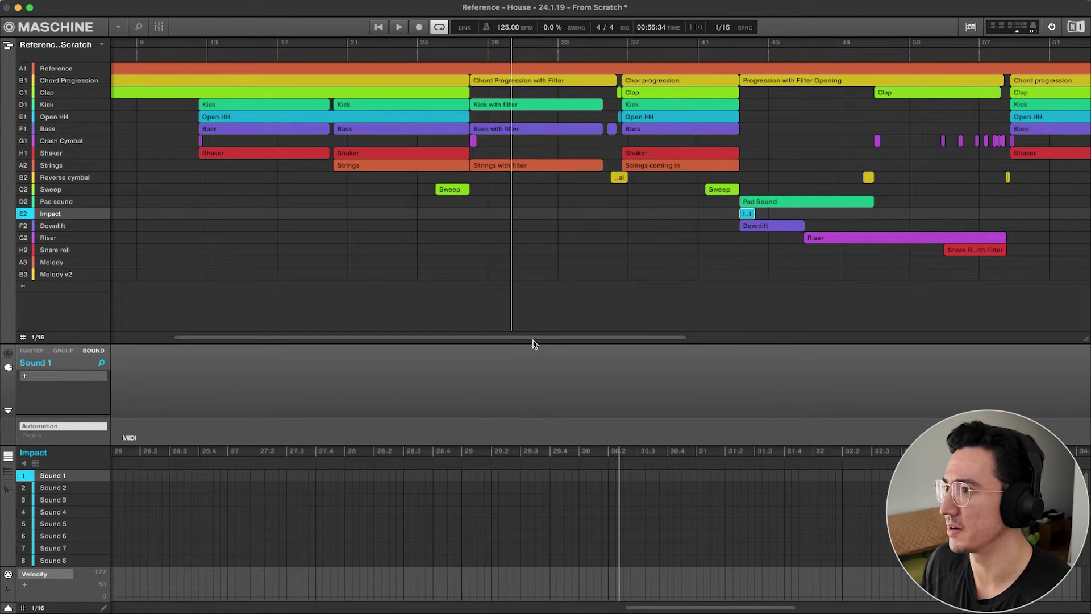
Review the whole arrangement and inspect the first Kick and Open HH clips that begin near bar 13.
scroll(533, 343, "down", 5)
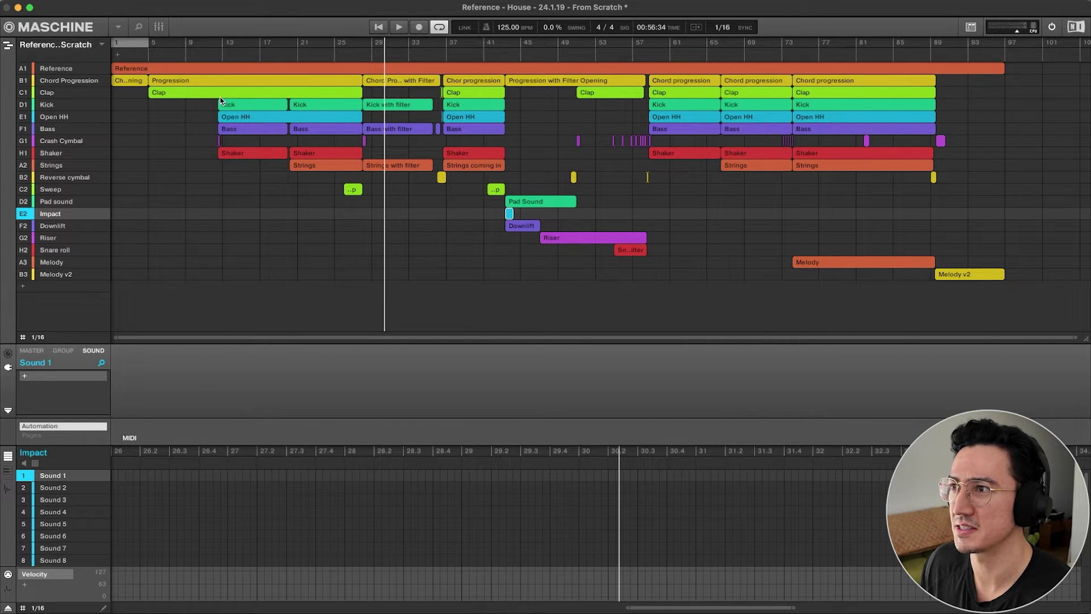
left_click(236, 108)
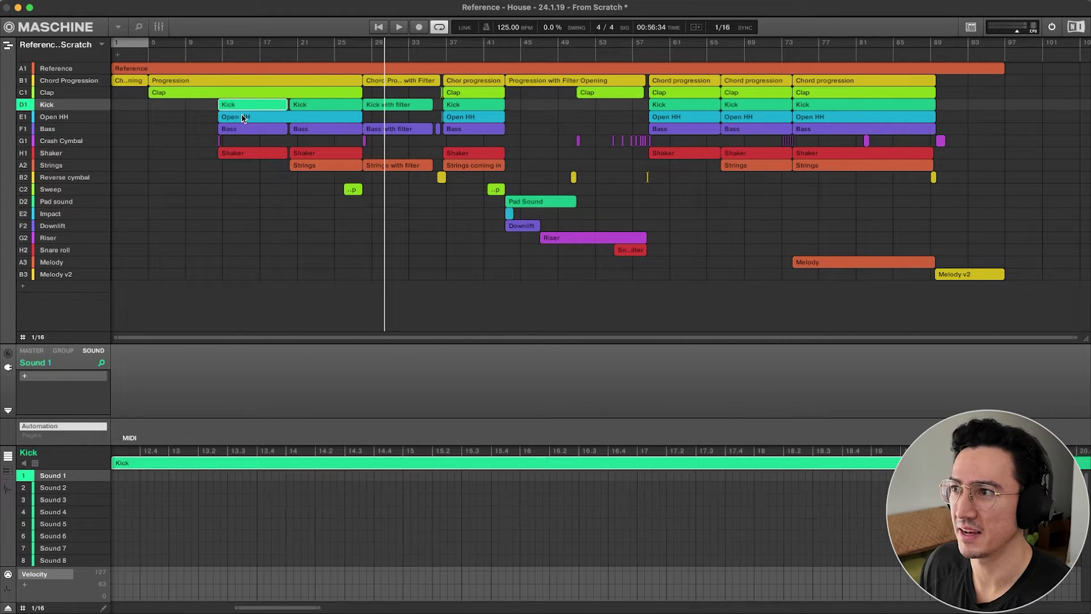
left_click(241, 117)
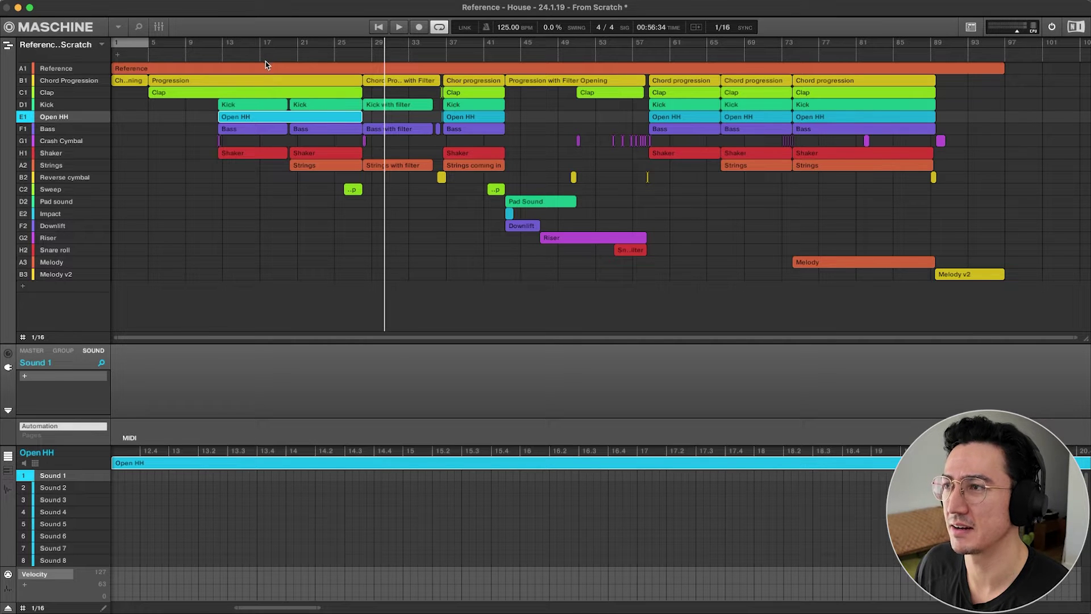
Play the reference from about bar 34 through the reverse cymbal transition near bar 37 and into the breakdown after bar 43.
left_click_drag(421, 54, 420, 328)
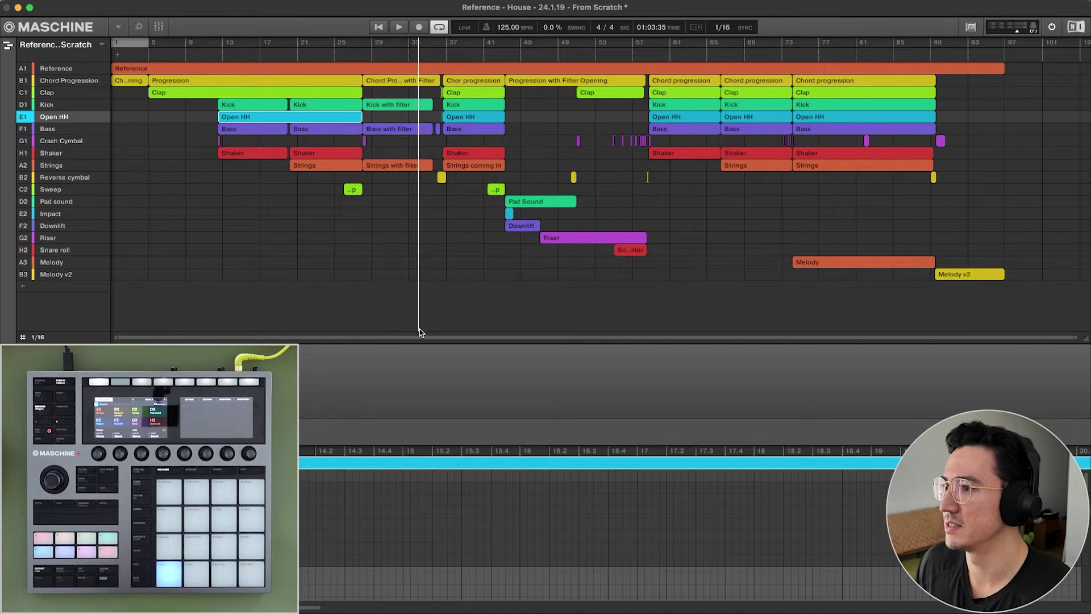
left_click_drag(421, 52, 421, 136)
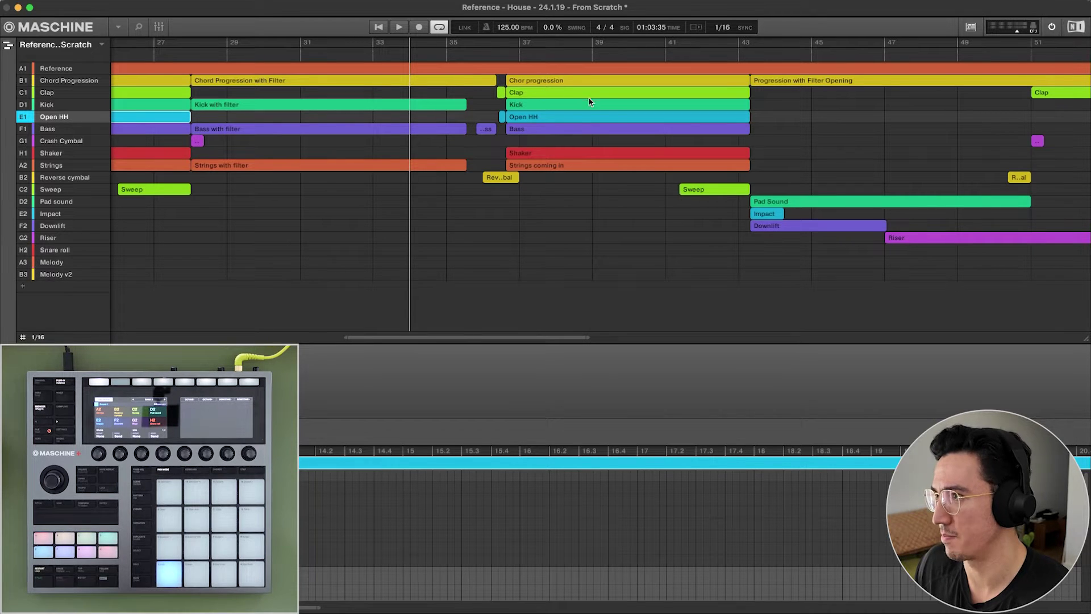
key("space")
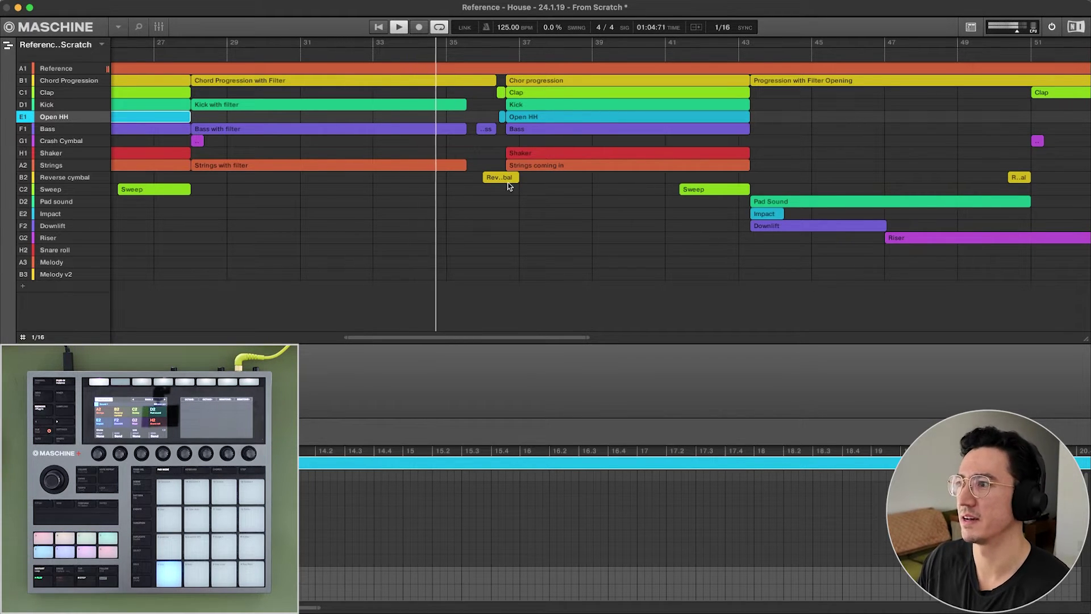
left_click_drag(517, 54, 481, 188)
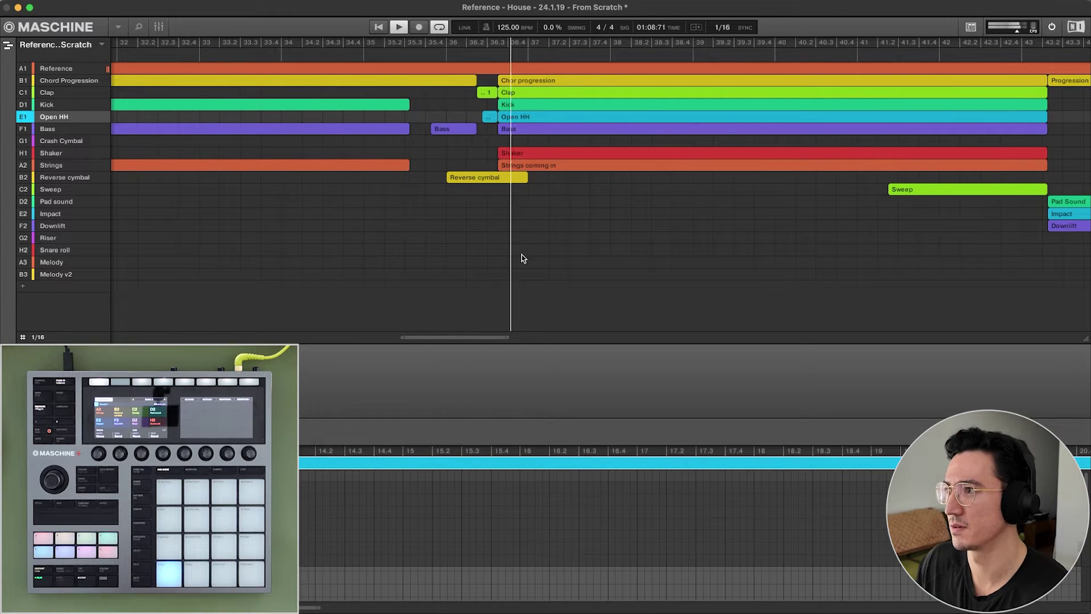
scroll(481, 345, "down", 5)
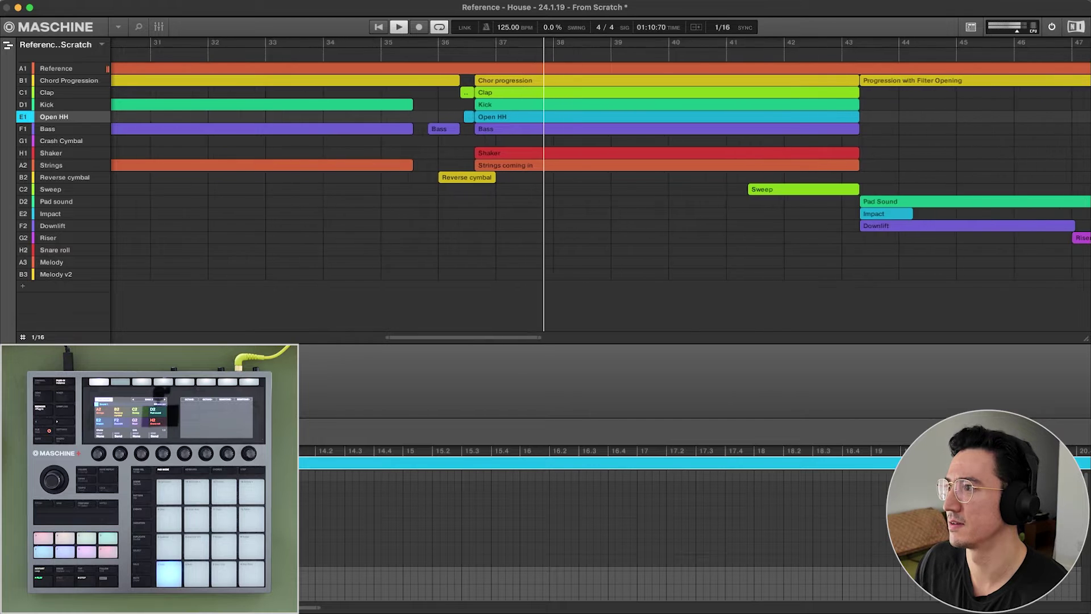
scroll(467, 143, "down", 4)
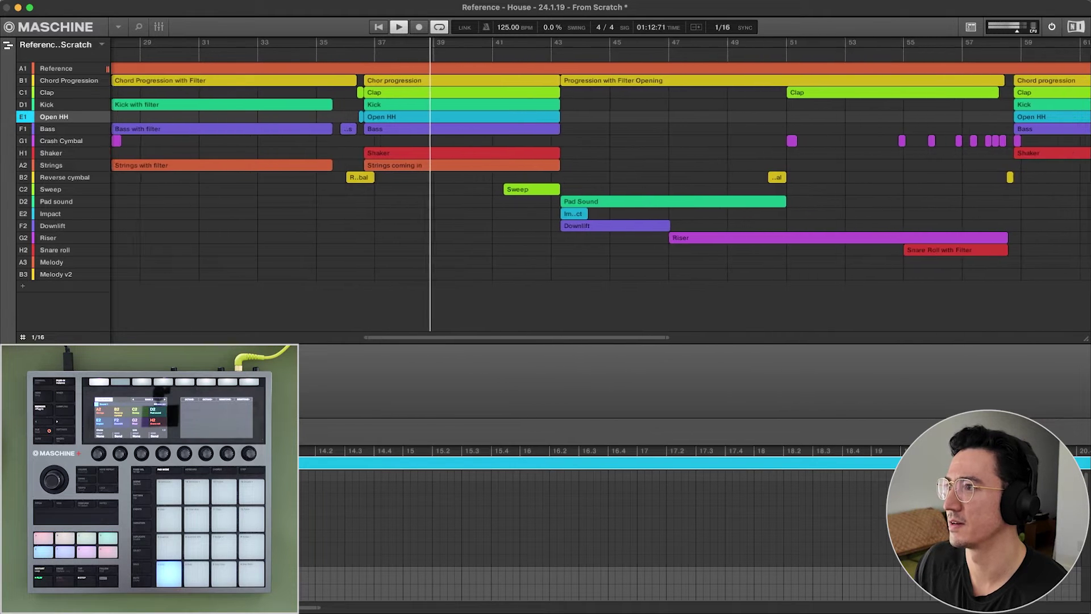
left_click(426, 43)
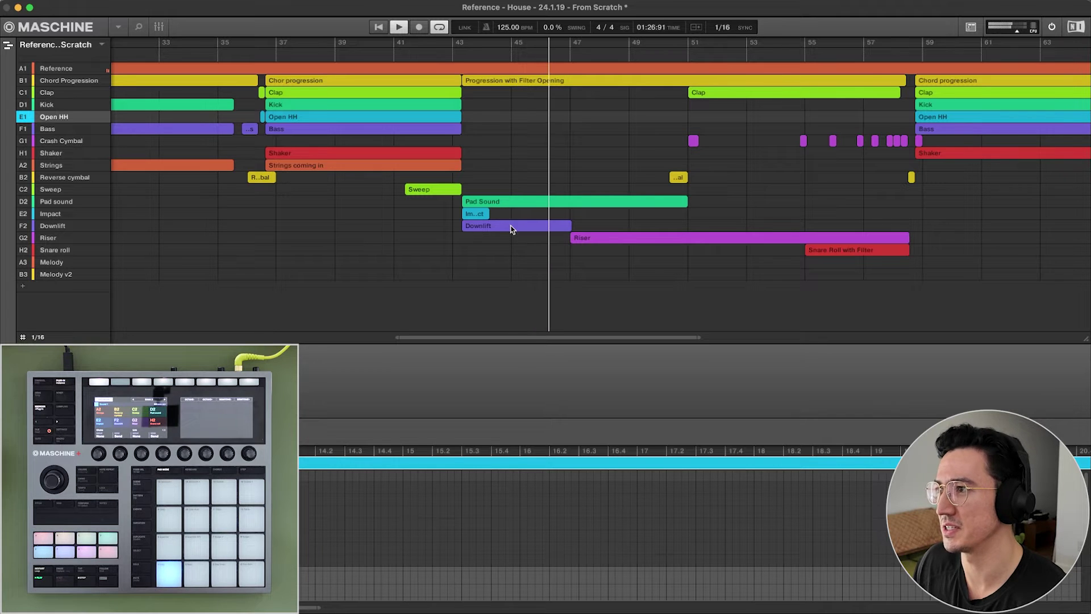
Replay the breakdown from bar 43 and follow the Pad Sound, Impact, Downlift and Riser clips to the clap's return at bar 51.
left_click(458, 47)
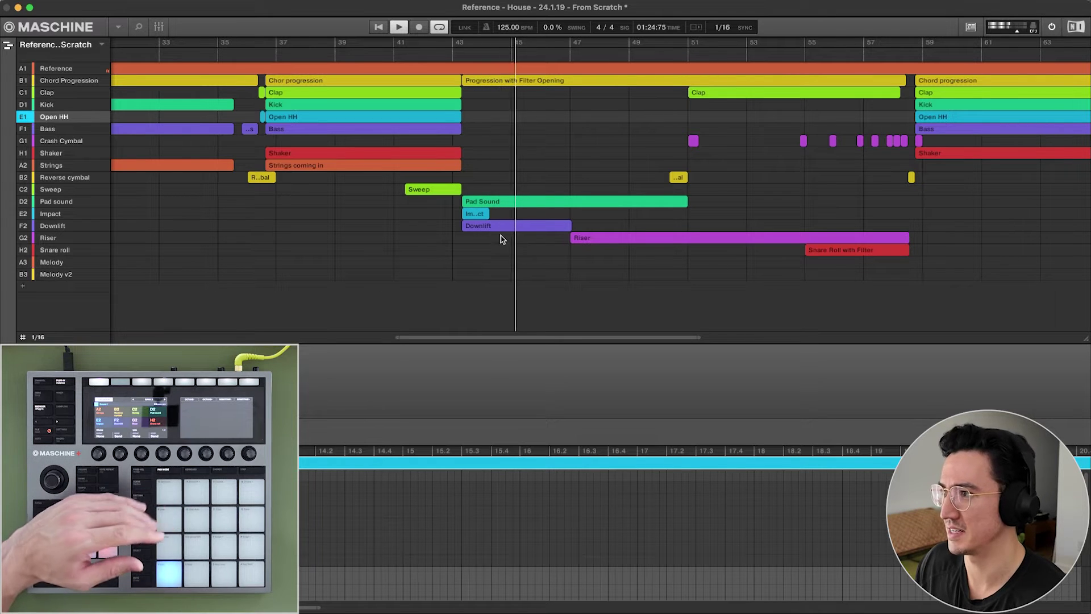
left_click_drag(565, 337, 616, 337)
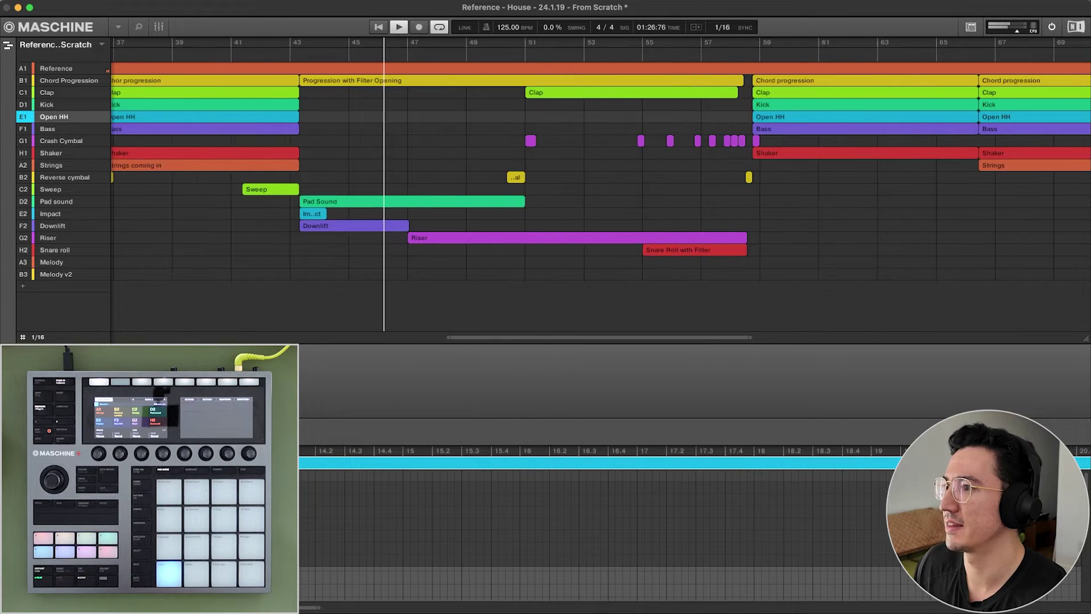
scroll(519, 258, "up", 5)
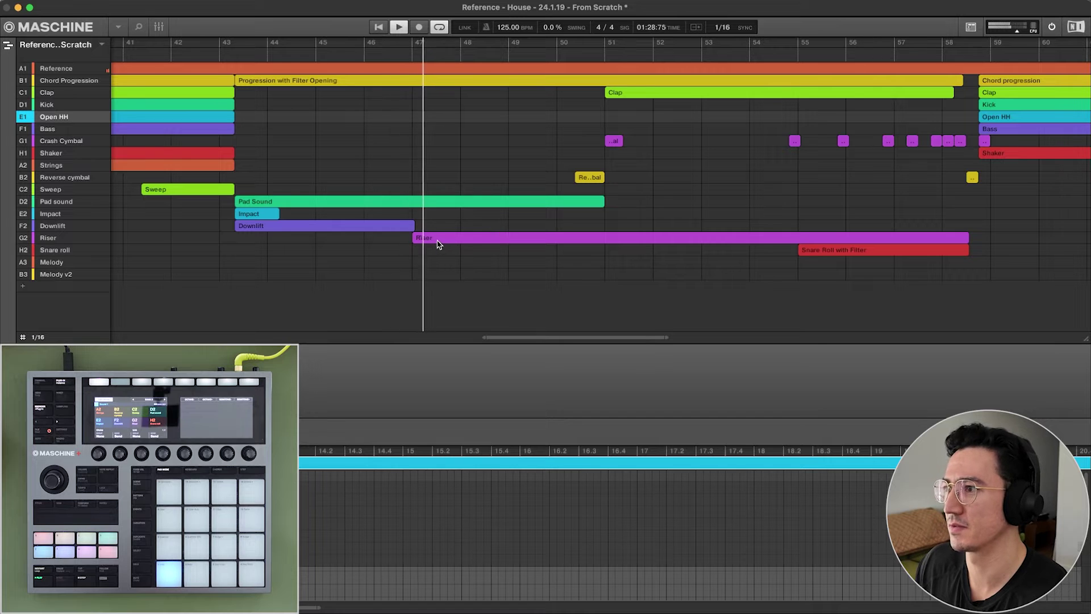
left_click_drag(548, 336, 560, 334)
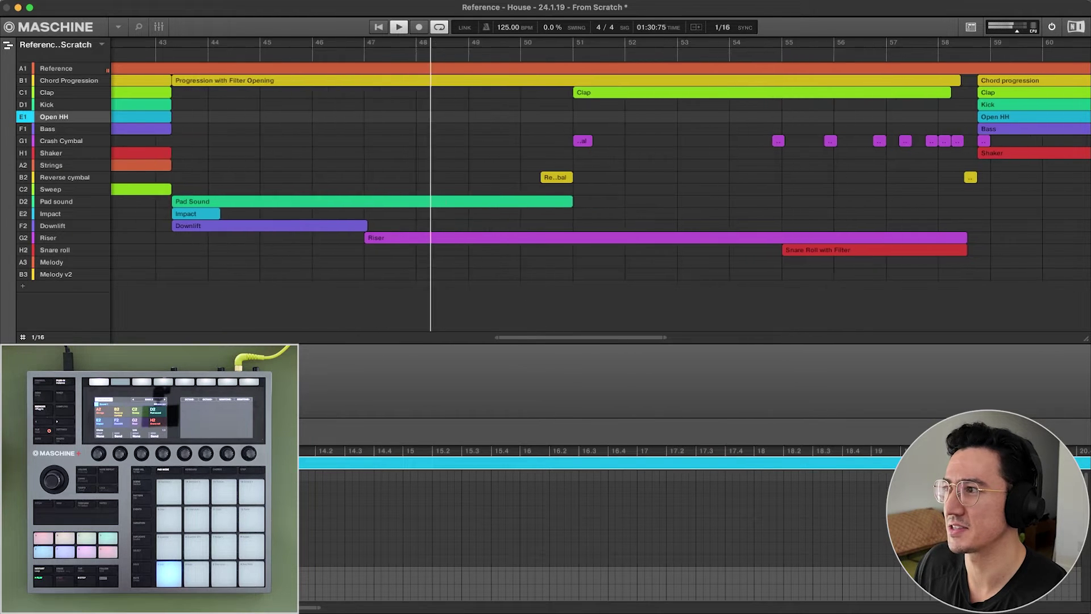
scroll(412, 214, "up", 5)
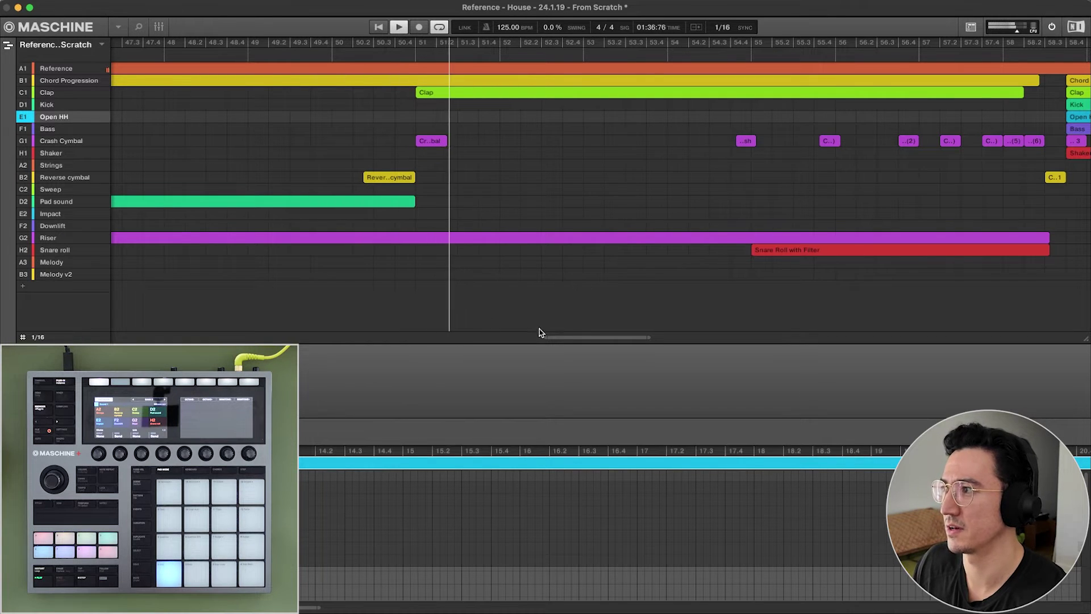
scroll(572, 330, "down", 1)
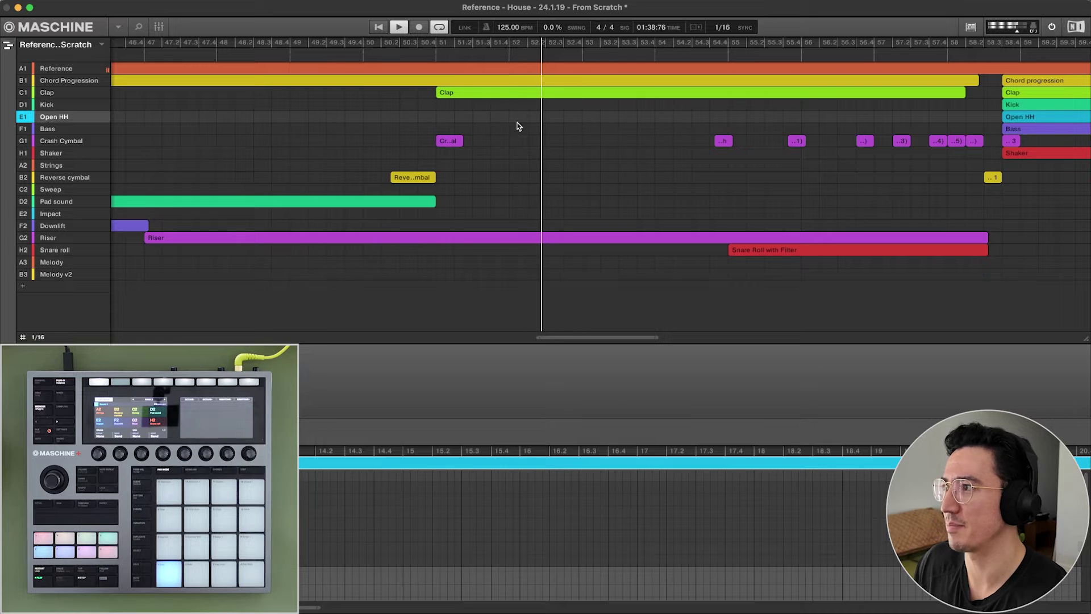
Listen to the build-up with crash cymbals and filtered snare roll through the drop near bar 59, and stop playback.
scroll(597, 319, "right", 5)
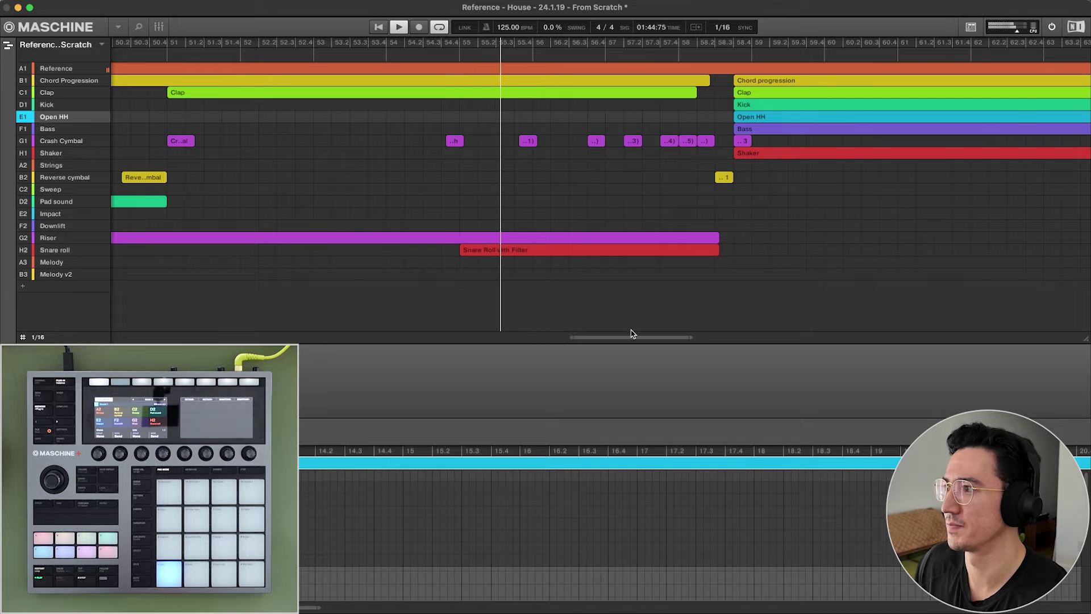
scroll(601, 188, "right", 5)
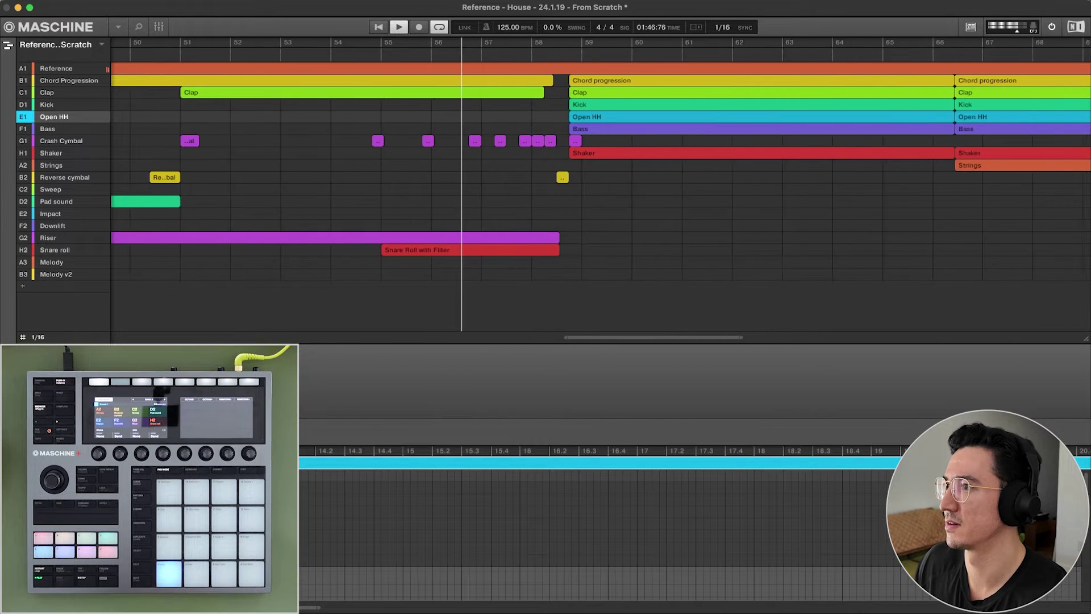
scroll(601, 187, "down", 3)
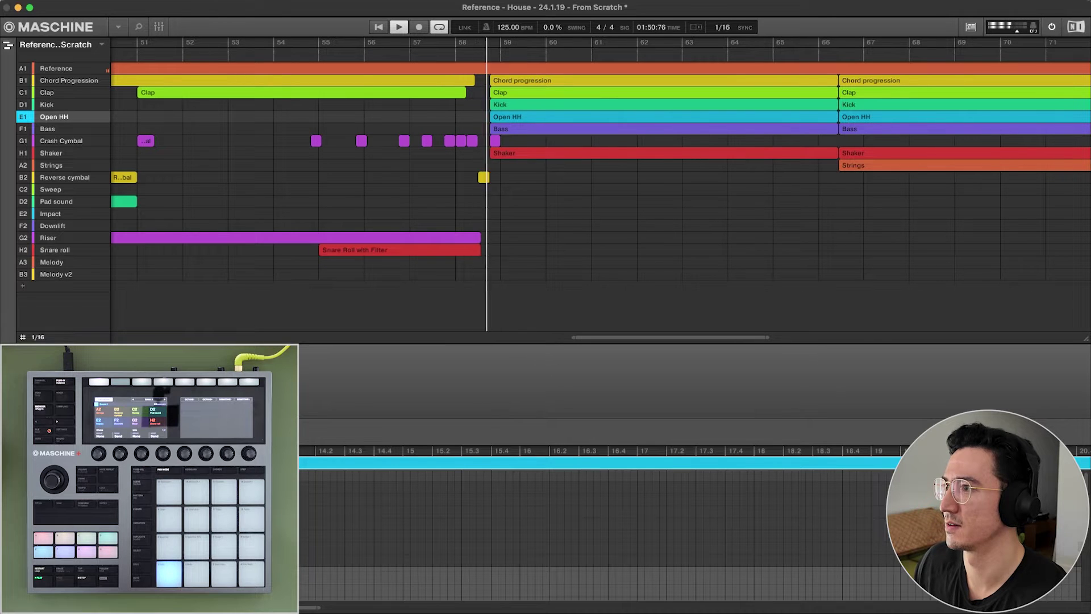
scroll(600, 188, "down", 4)
scroll(601, 187, "down", 4)
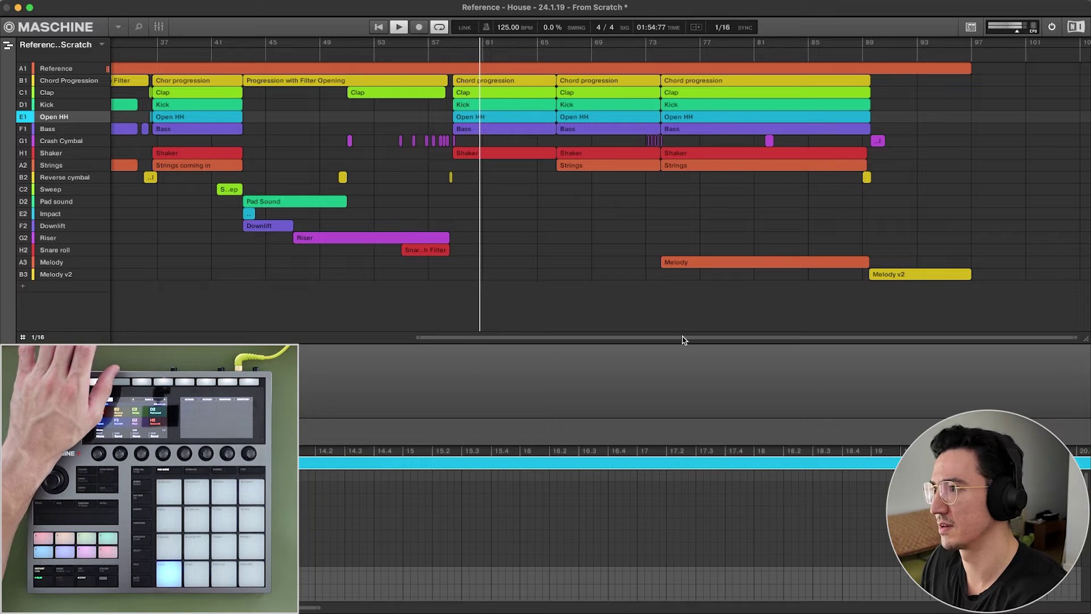
key("space")
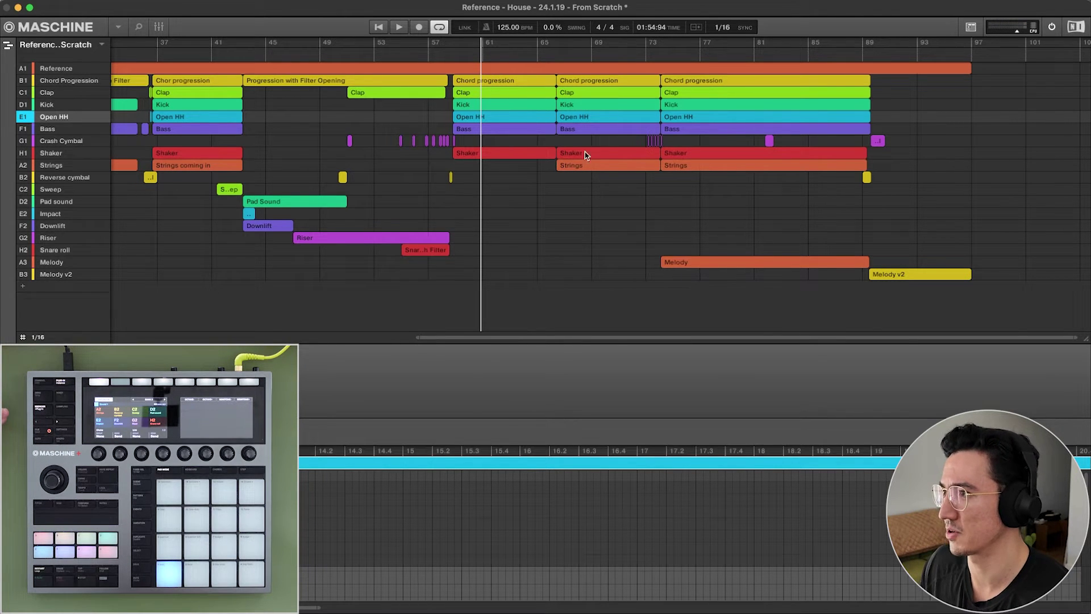
Play the reference from about bar 73 through the Melody section, and inspect the reverse crash and Melody v2 change near bar 89.
left_click(652, 49)
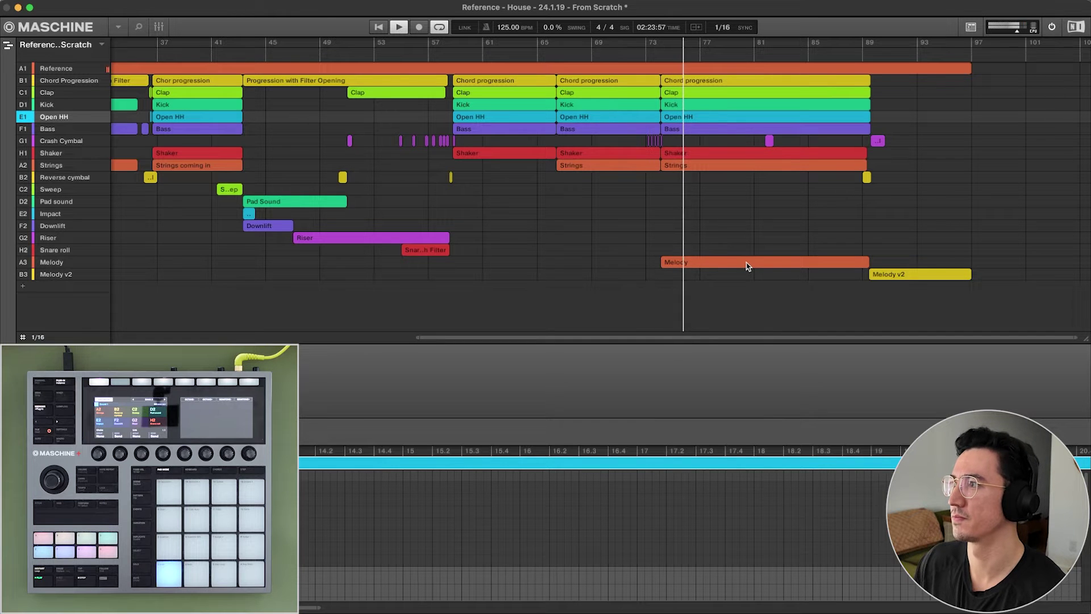
left_click(846, 44)
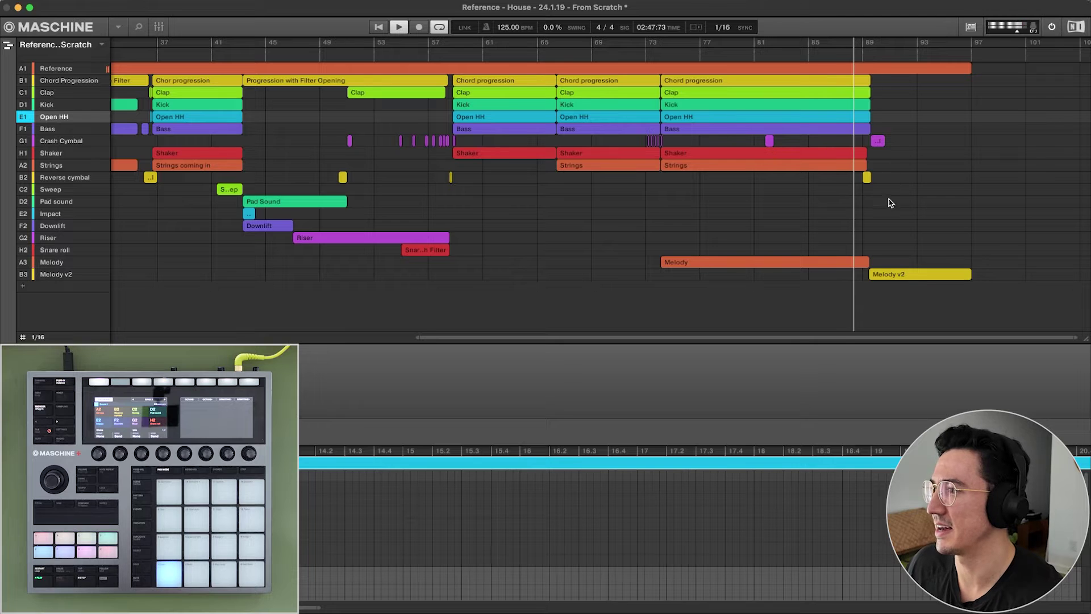
left_click_drag(873, 337, 872, 412)
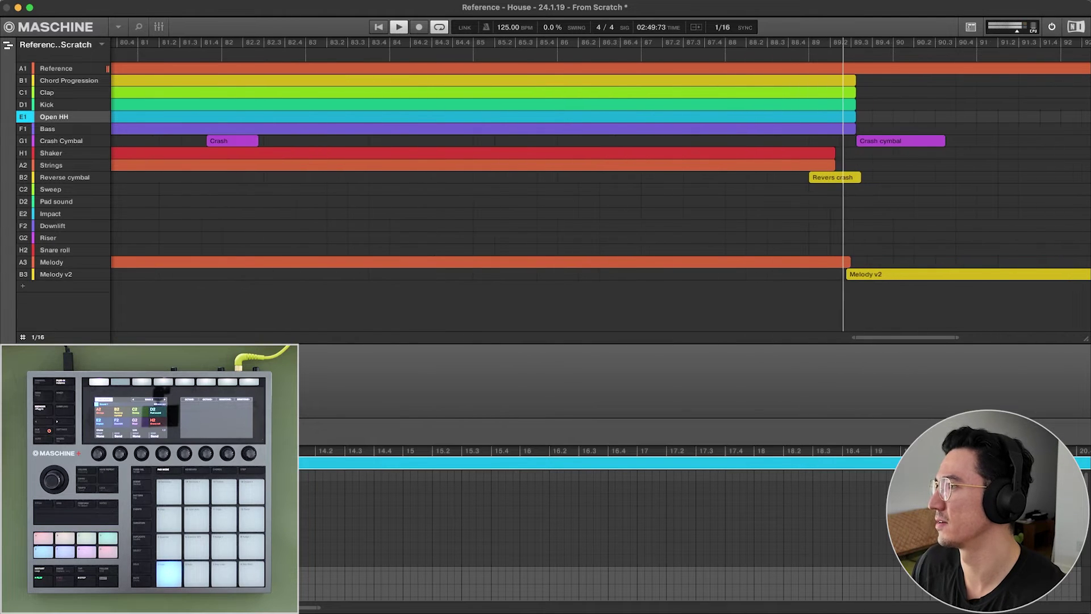
left_click_drag(904, 337, 904, 210)
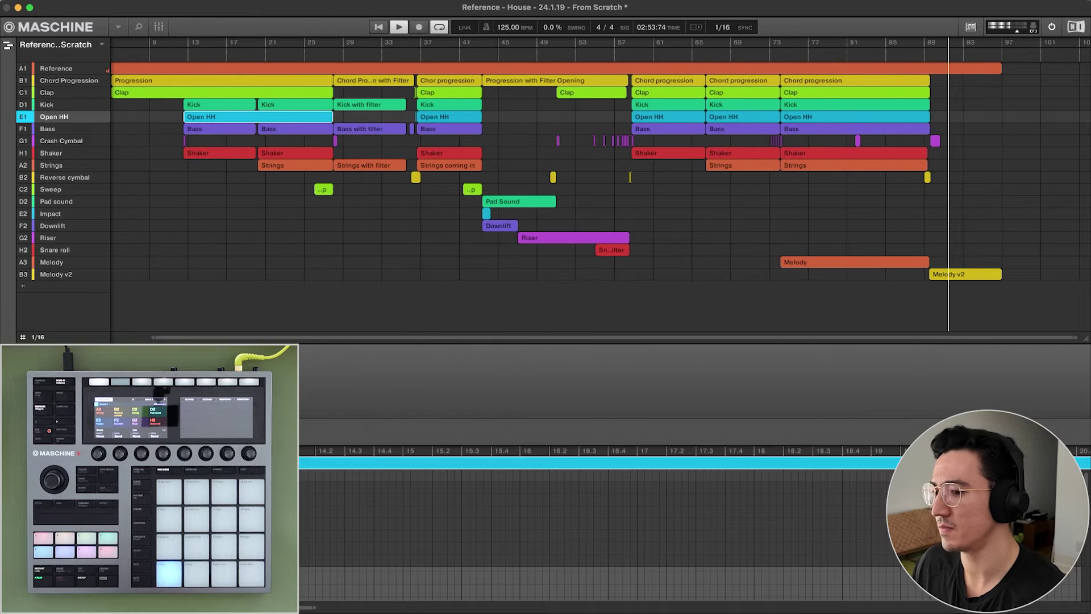
left_click_drag(888, 339, 888, 318)
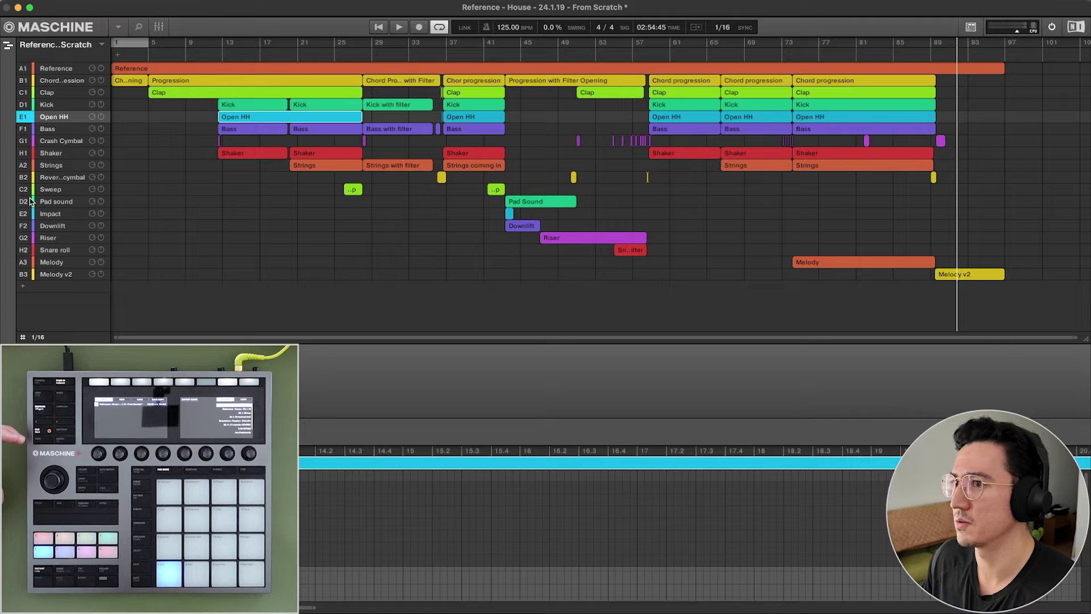
Delete all groups from Chord Progression to Melody v2, keeping only the Reference group.
left_click(54, 274)
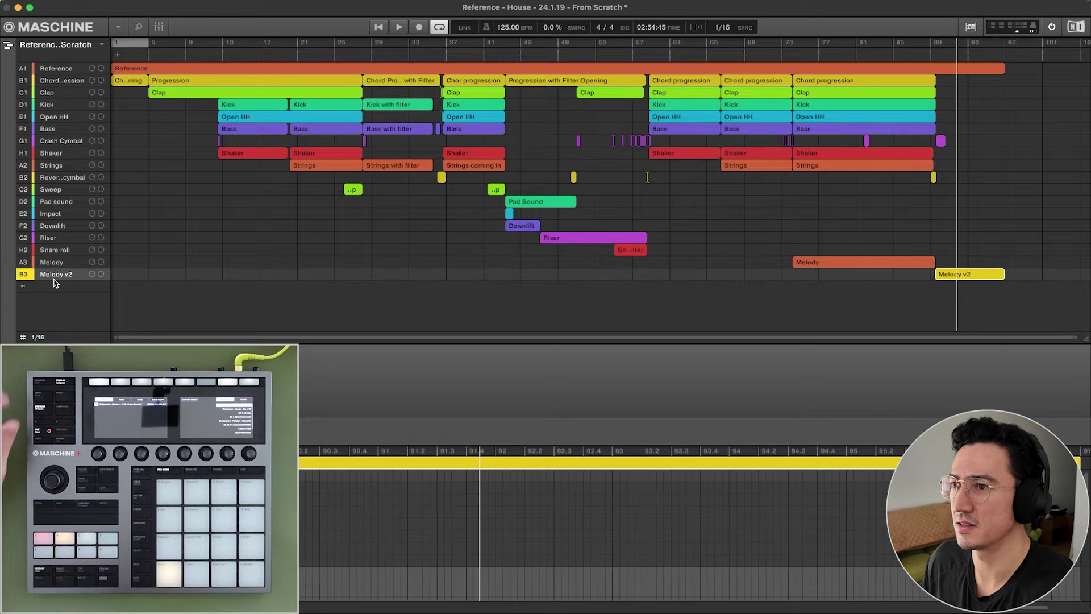
left_click(60, 86, "shift")
right_click(58, 81)
left_click(89, 236)
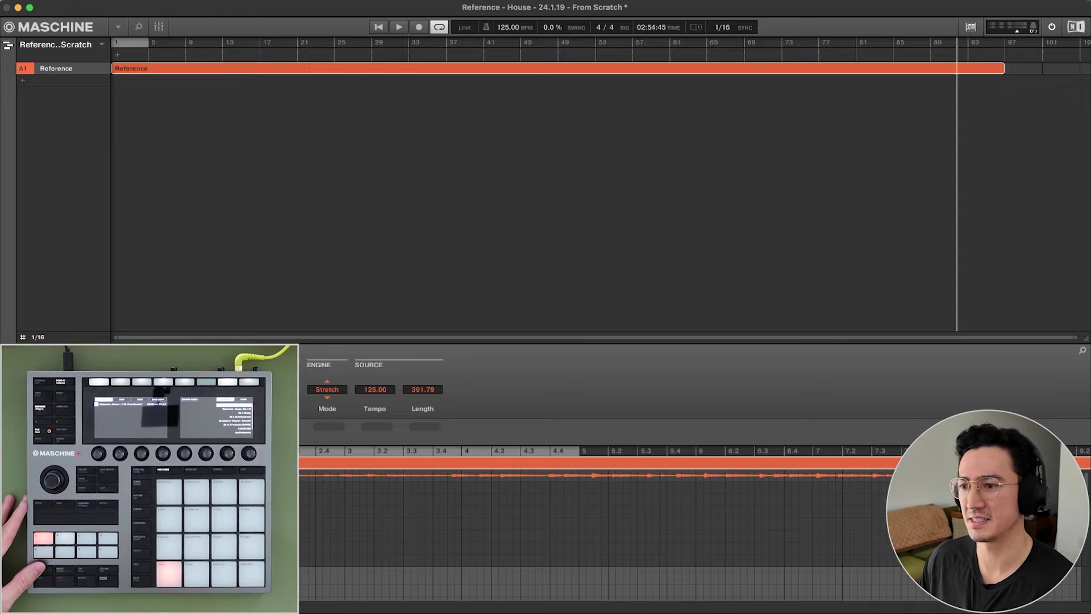
Play the reference's opening bars from bar 1 and extend the loop range to bar 8.
double_click(156, 607)
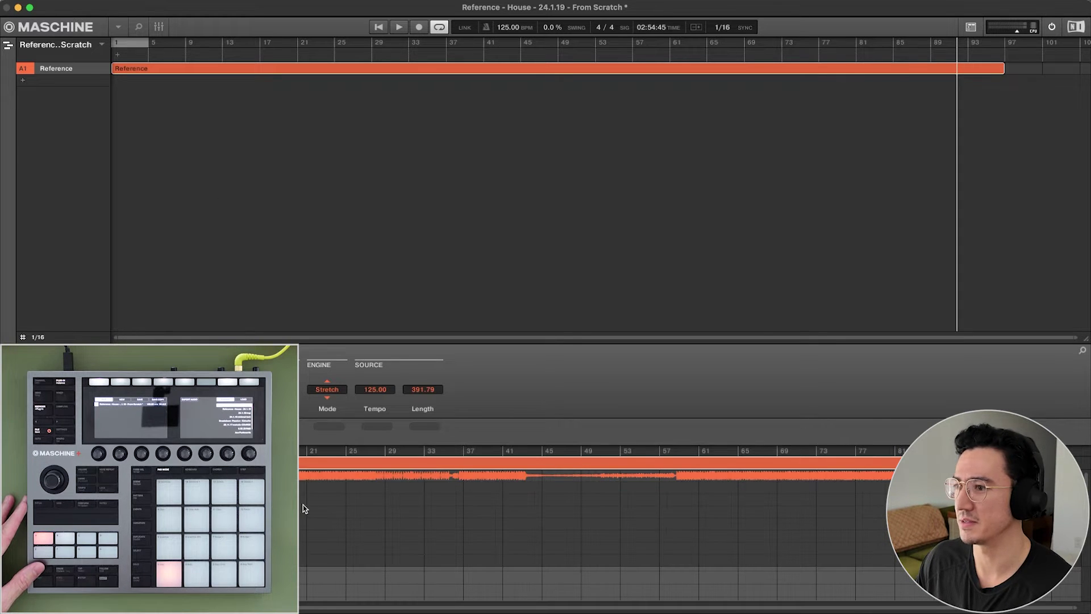
key("space")
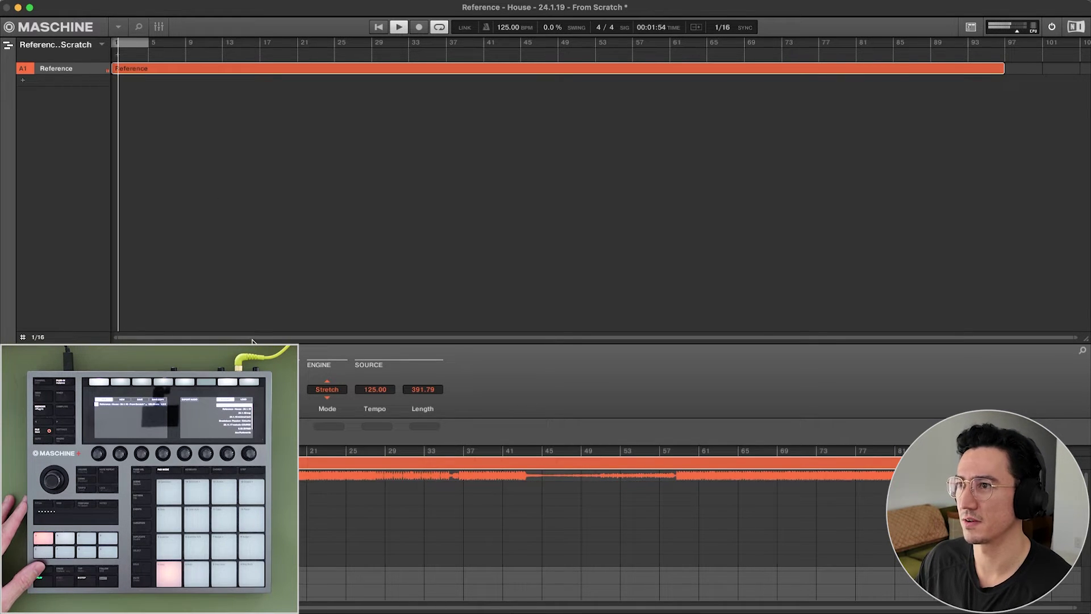
left_click_drag(253, 339, 253, 364)
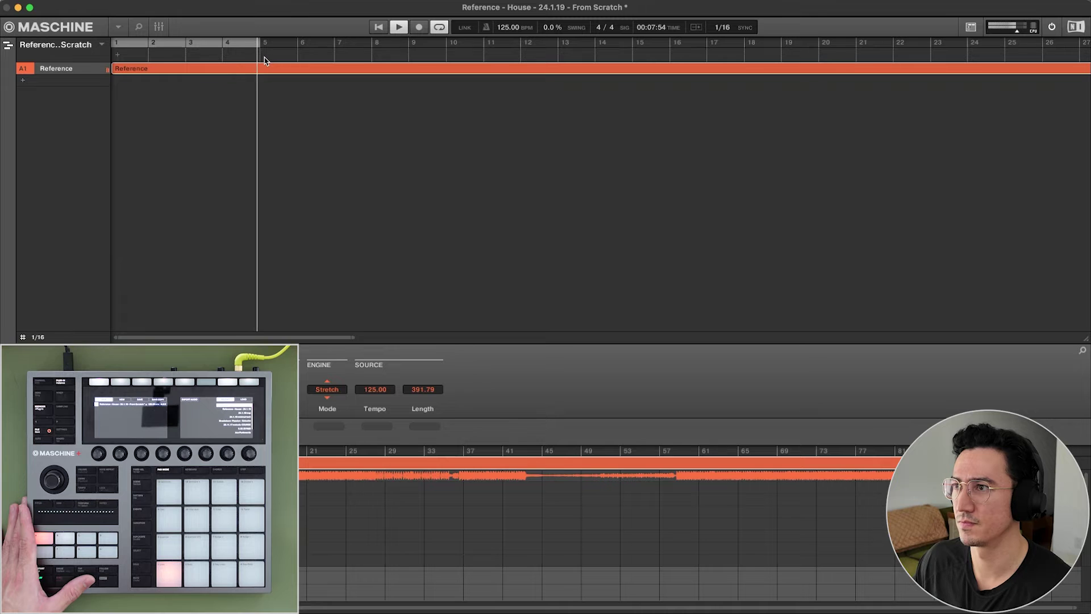
key("space")
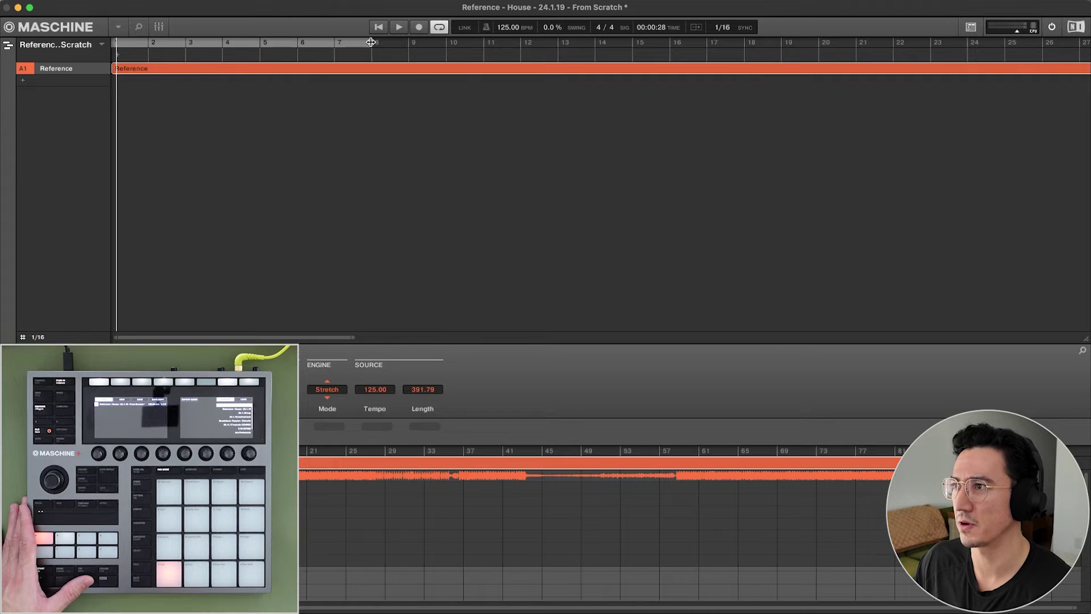
Add a group below Reference and name it Chord Progression.
left_click(22, 80)
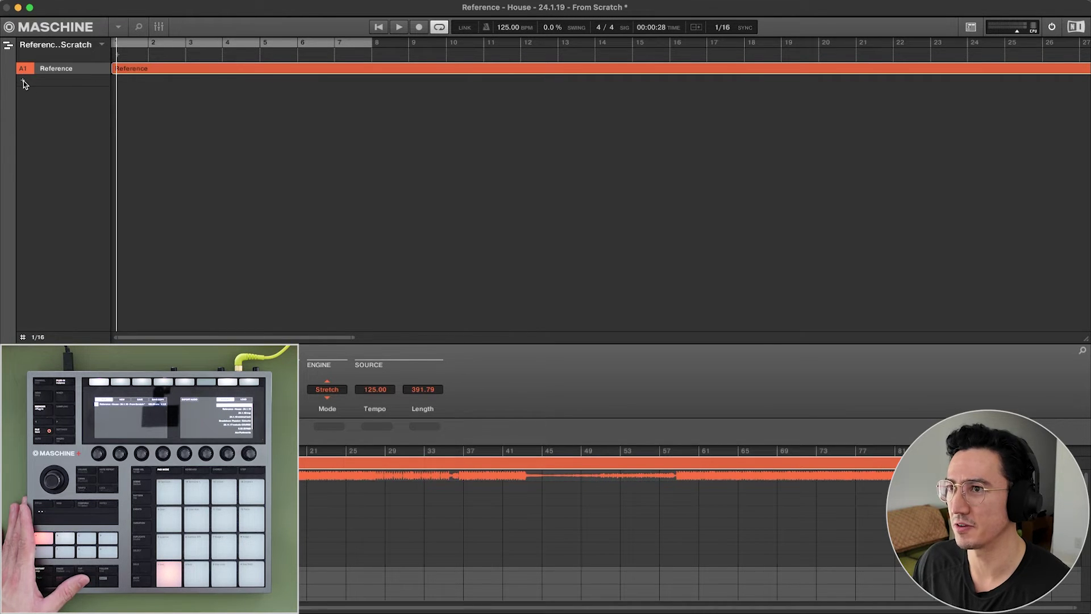
double_click(59, 81)
type("Cho")
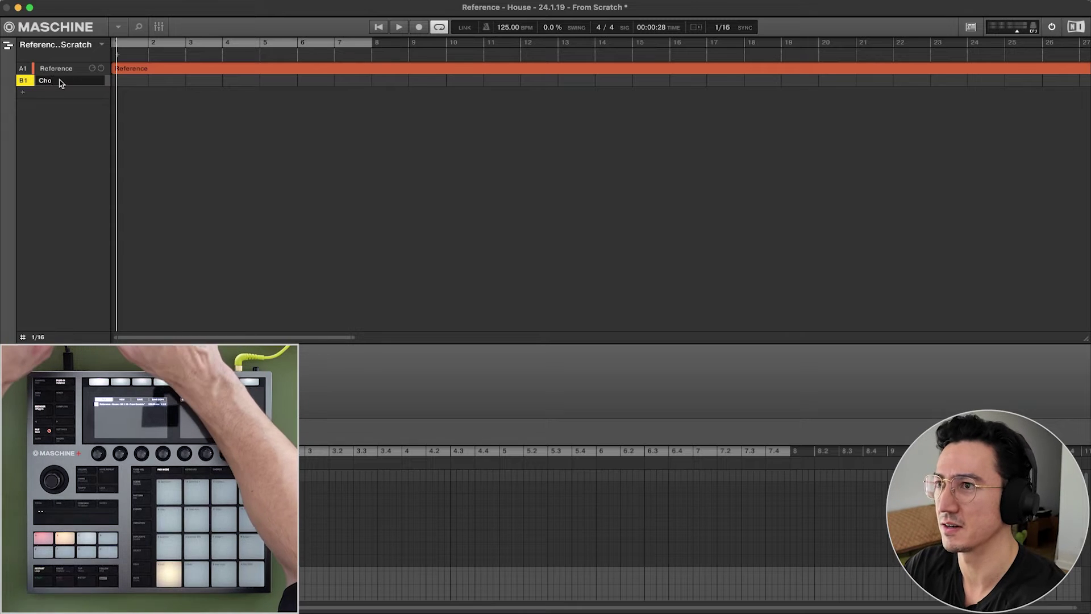
type("rd Progression")
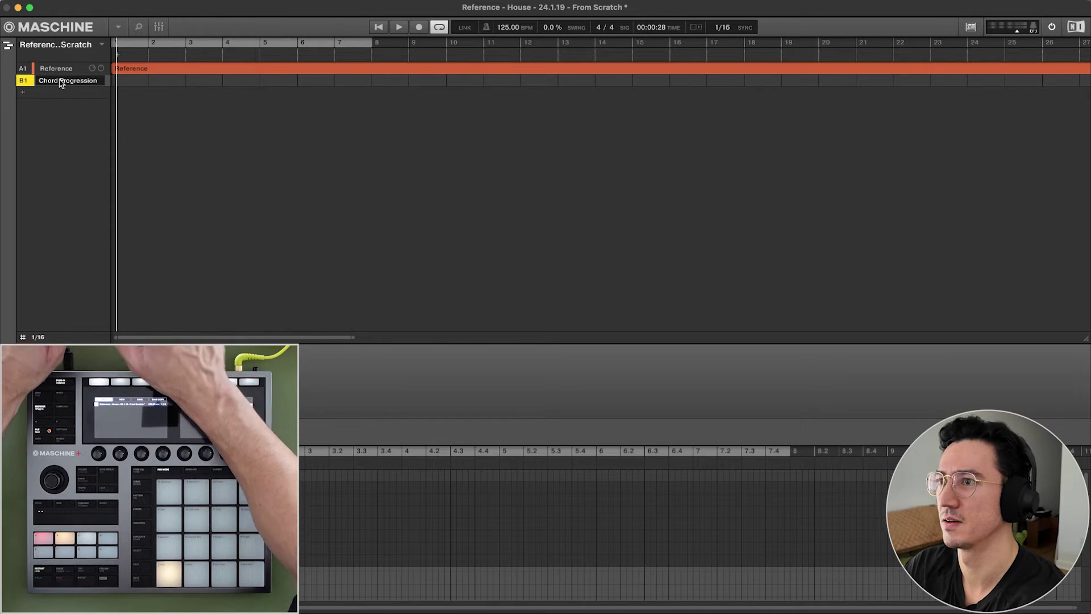
key("Return")
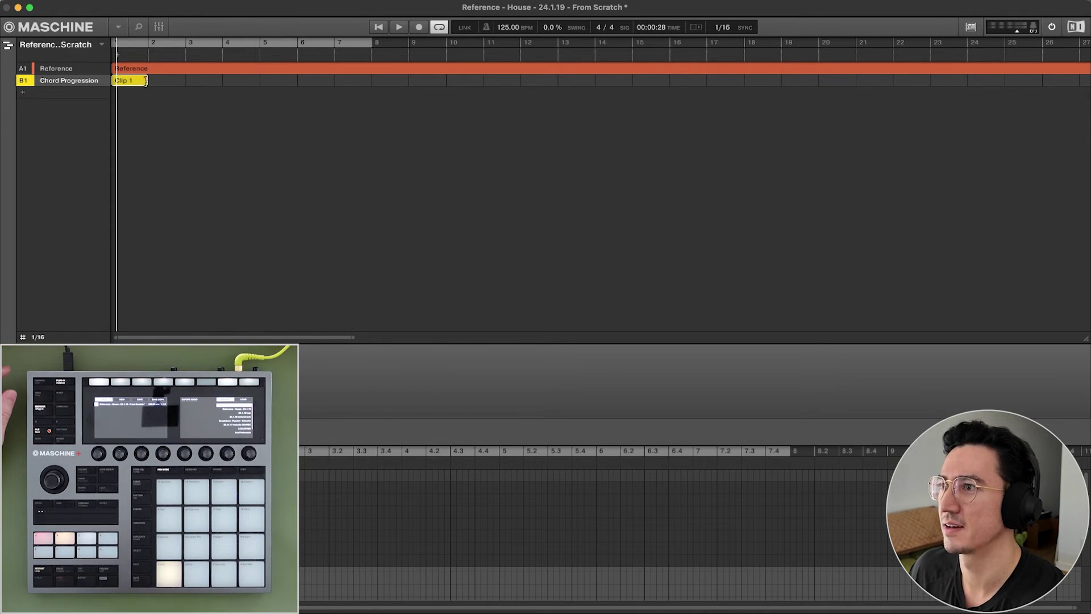
Stretch a Chord Progression clip from bar 1 to near the end of bar 8 and name it "Chord prog - filter opening".
left_click_drag(147, 81, 401, 78)
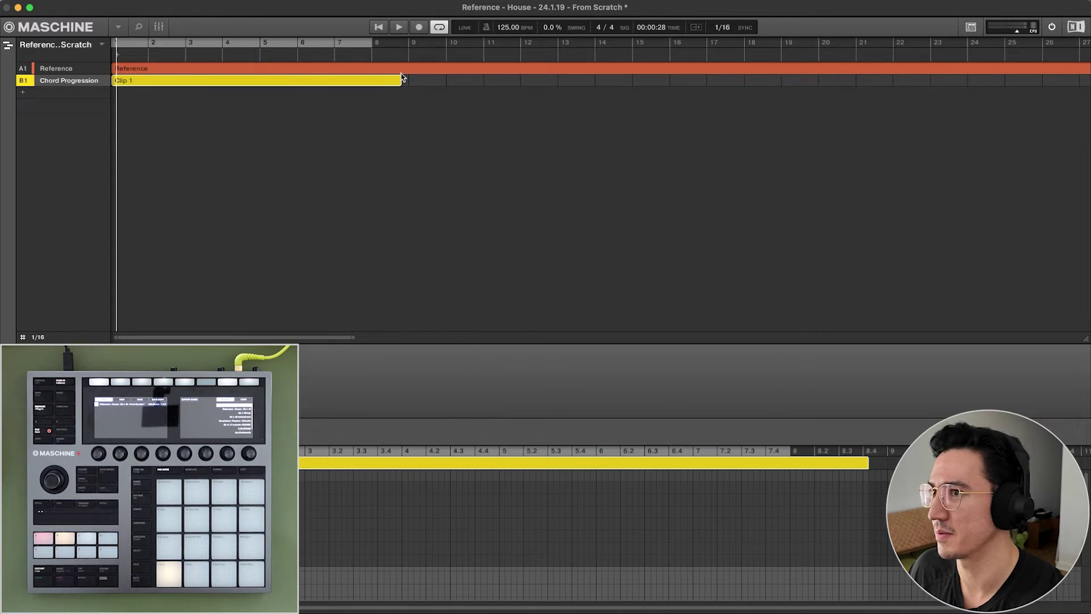
double_click(132, 82)
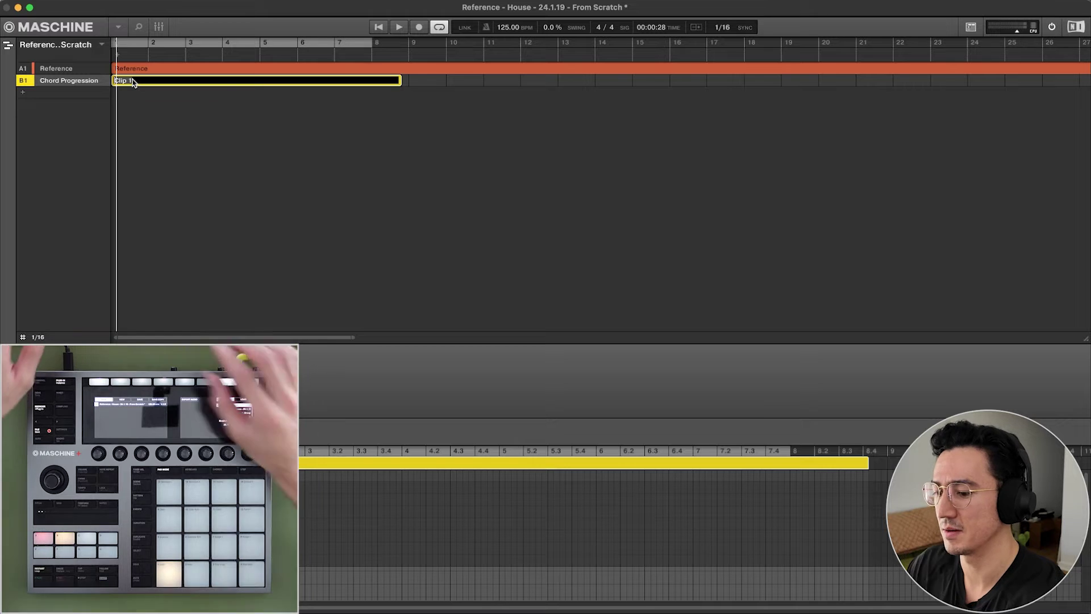
type("CHord Pr")
key("BackSpace")
key("BackSpace")
key("BackSpace")
key("BackSpace")
key("BackSpace")
key("BackSpace")
key("BackSpace")
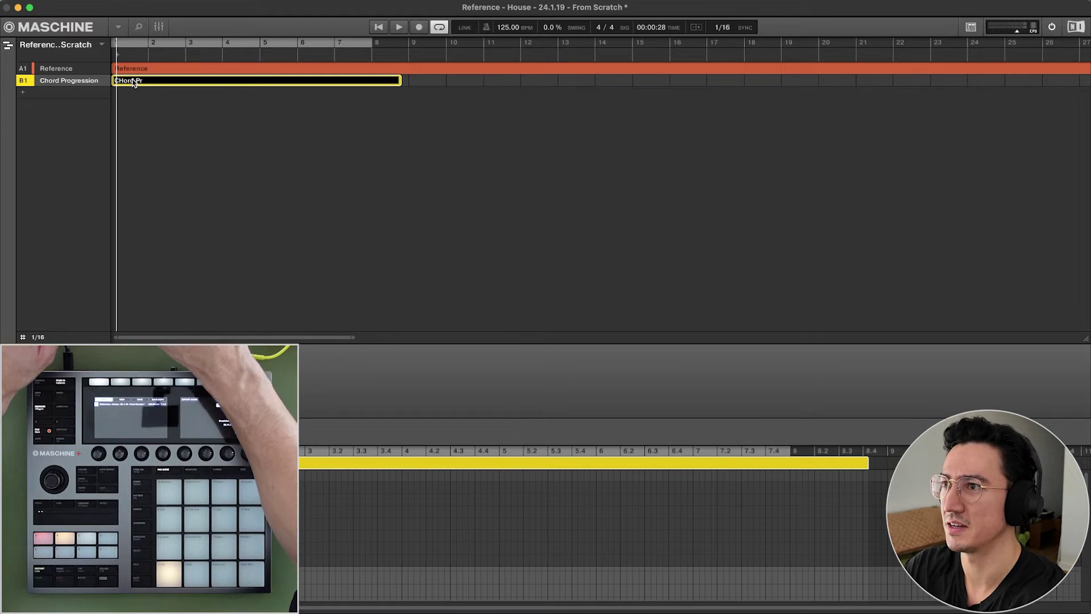
type("hord prog - filter o")
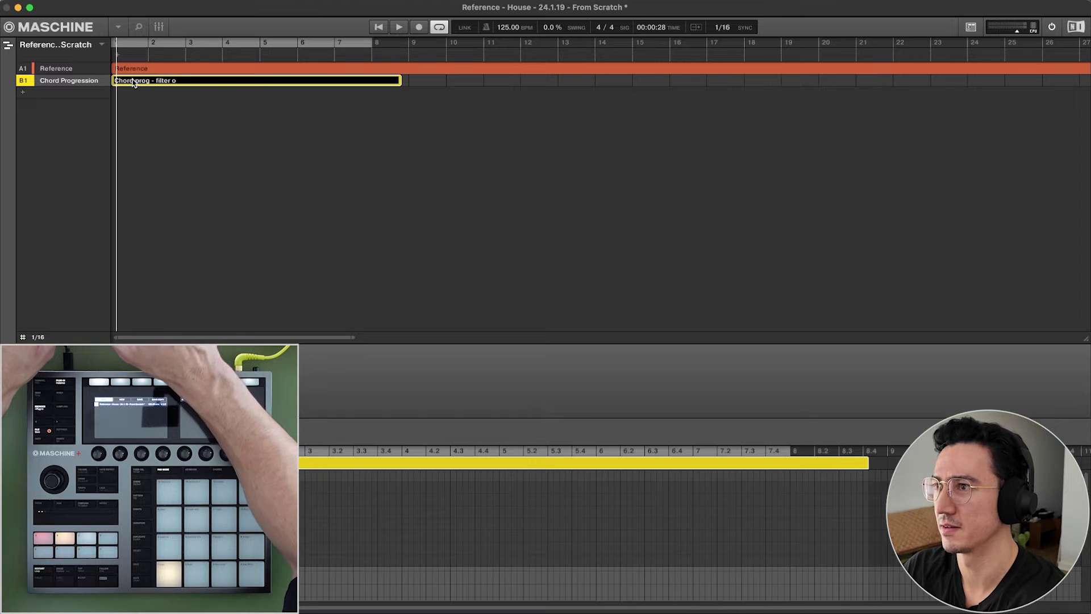
type("pening")
key("Return")
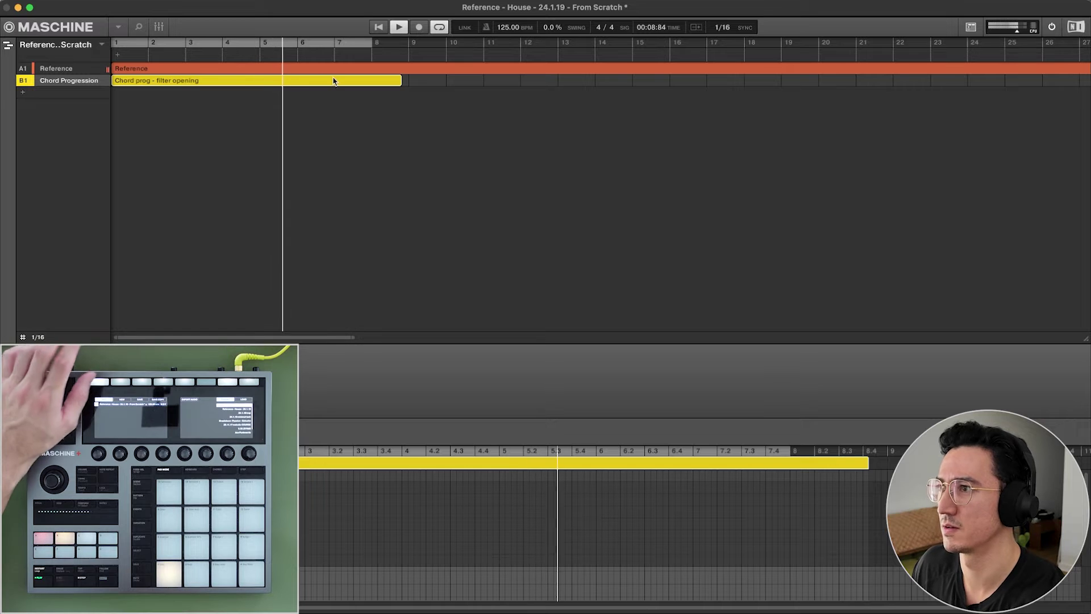
Add a group named Clap and place a one-bar clip named Clap in it at bar 5.
left_click(23, 91)
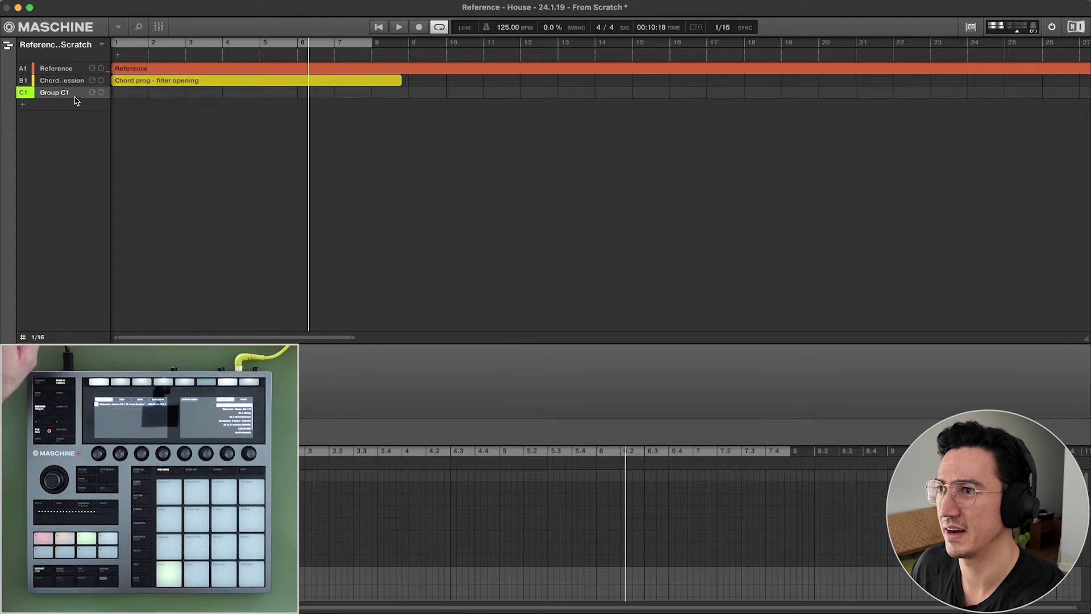
double_click(63, 92)
type("Clap")
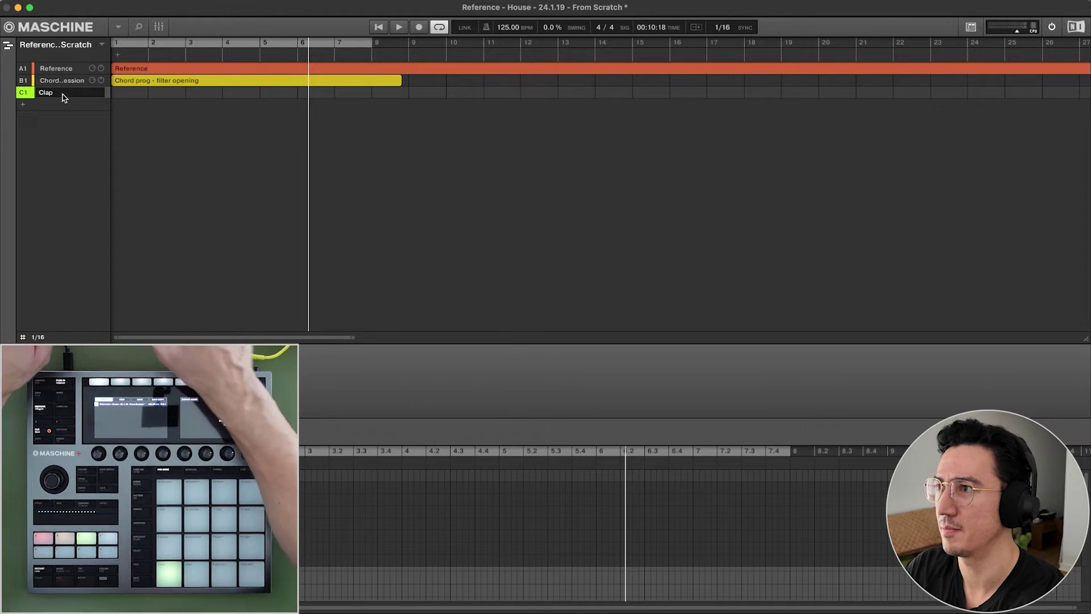
key("Return")
left_click(273, 94)
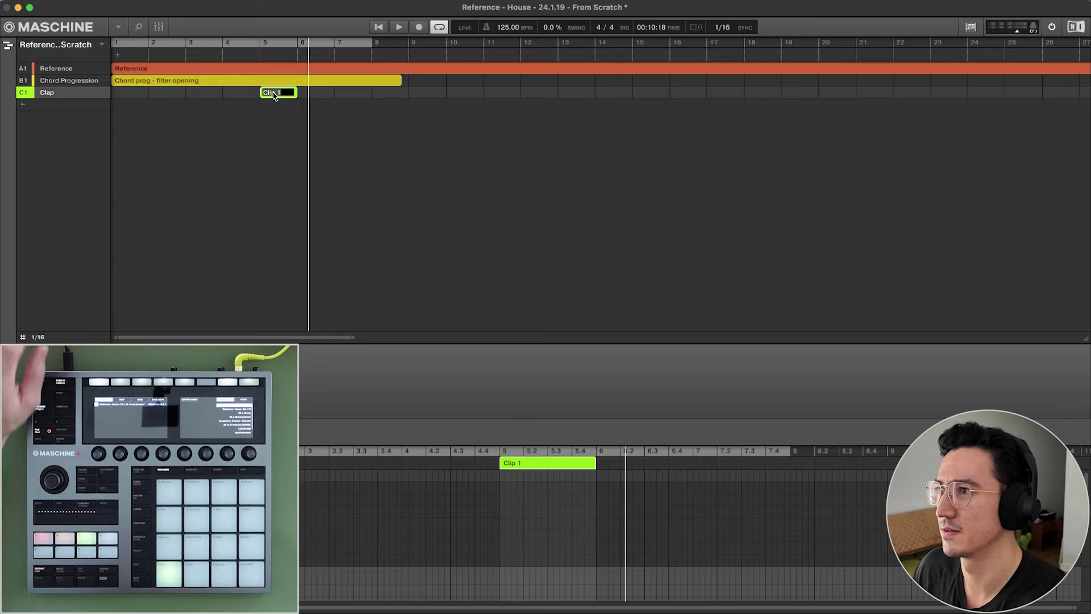
type("Clap")
key("Return")
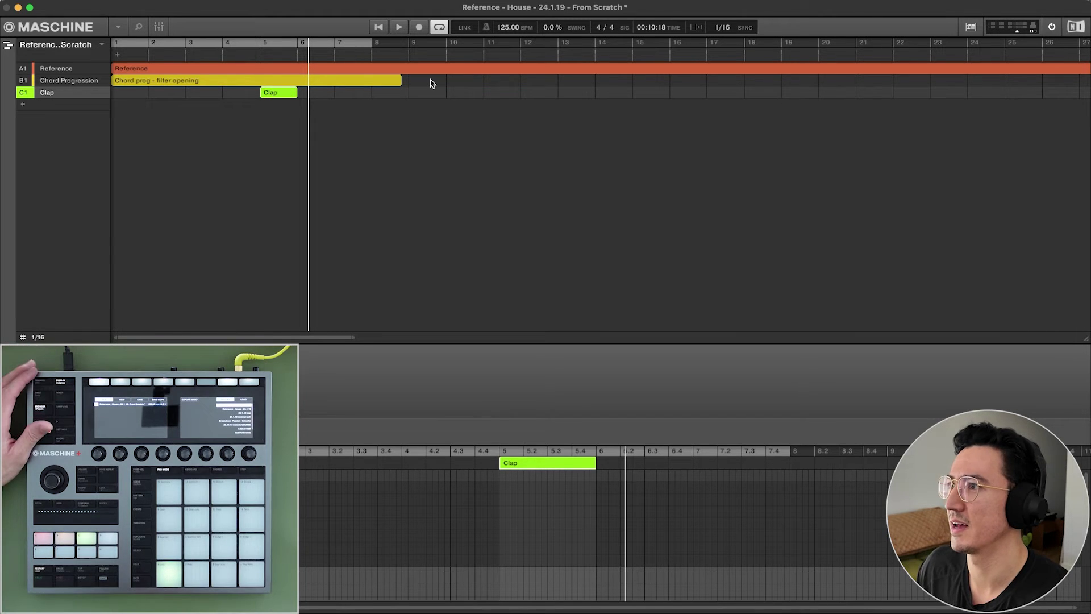
Shorten the filter-opening clip to end just before bar 5 and add a clip named Progression at bar 5.
left_click_drag(402, 83, 256, 84)
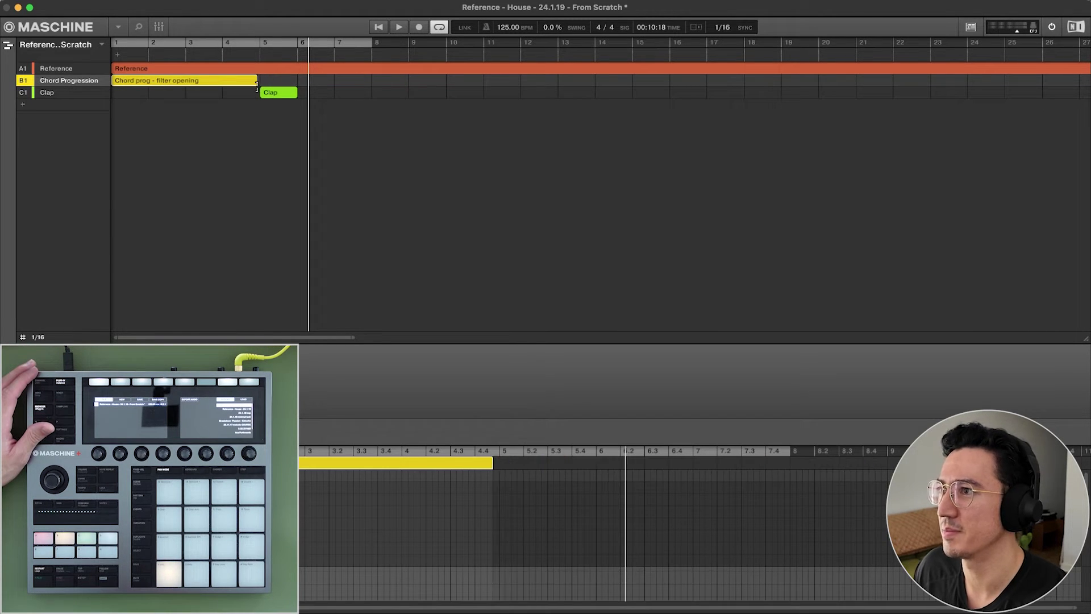
left_click(271, 82)
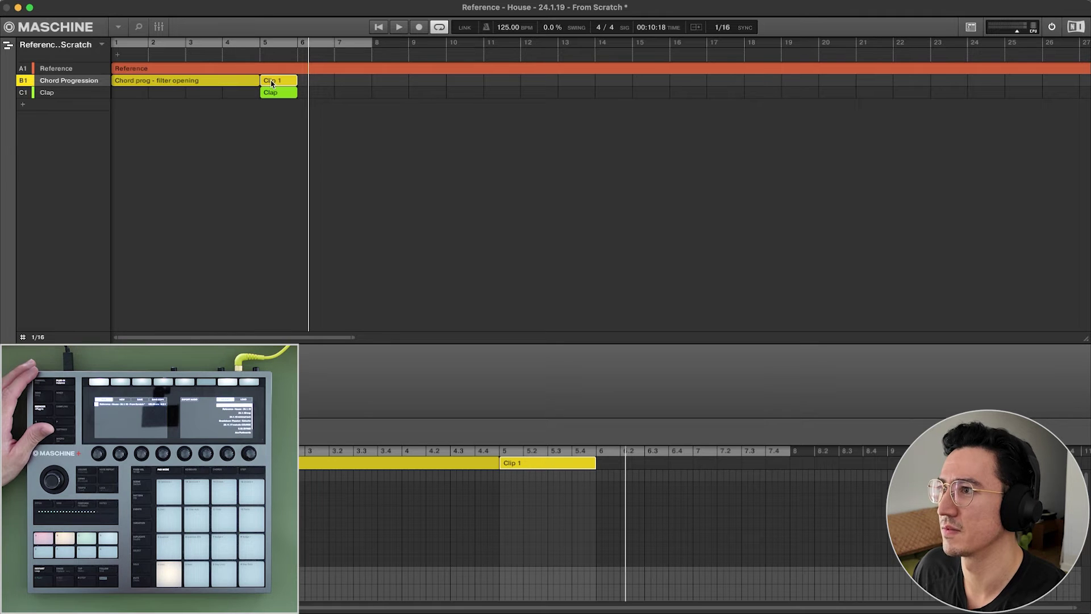
double_click(271, 81)
type("Progres")
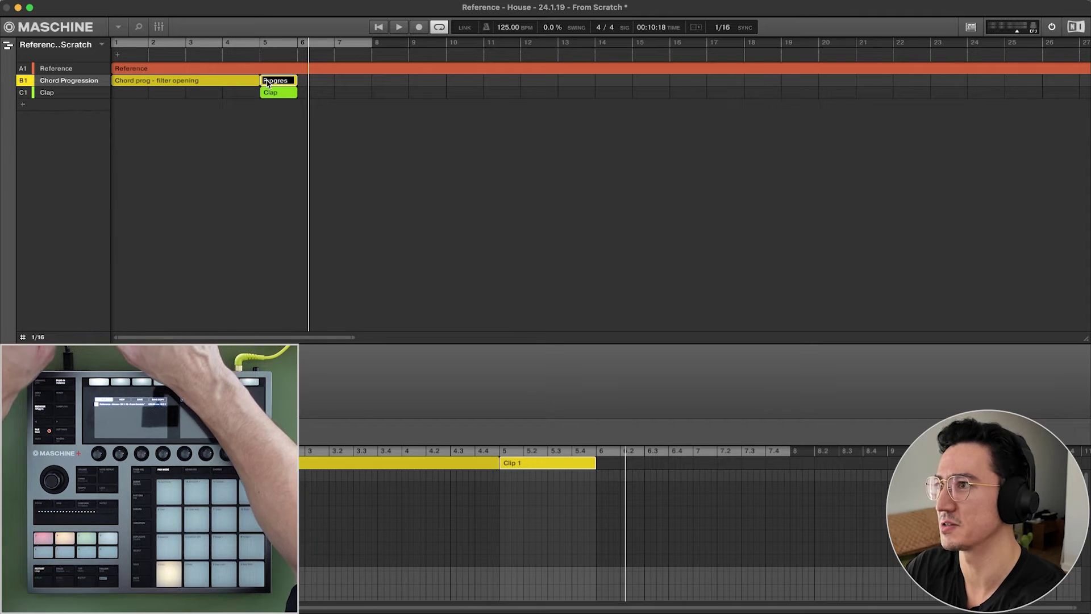
type("sion")
key("Return")
Extend the Progression and Clap clips to about bar 13 while playing the reference onward from bar 8.
left_click_drag(296, 81, 436, 80)
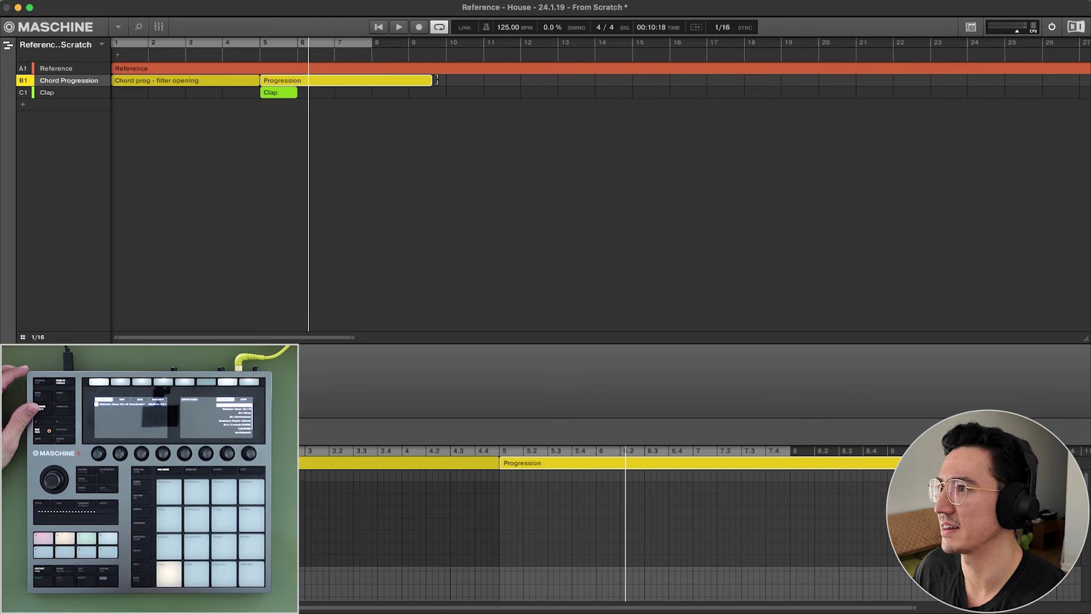
left_click_drag(298, 100, 408, 94)
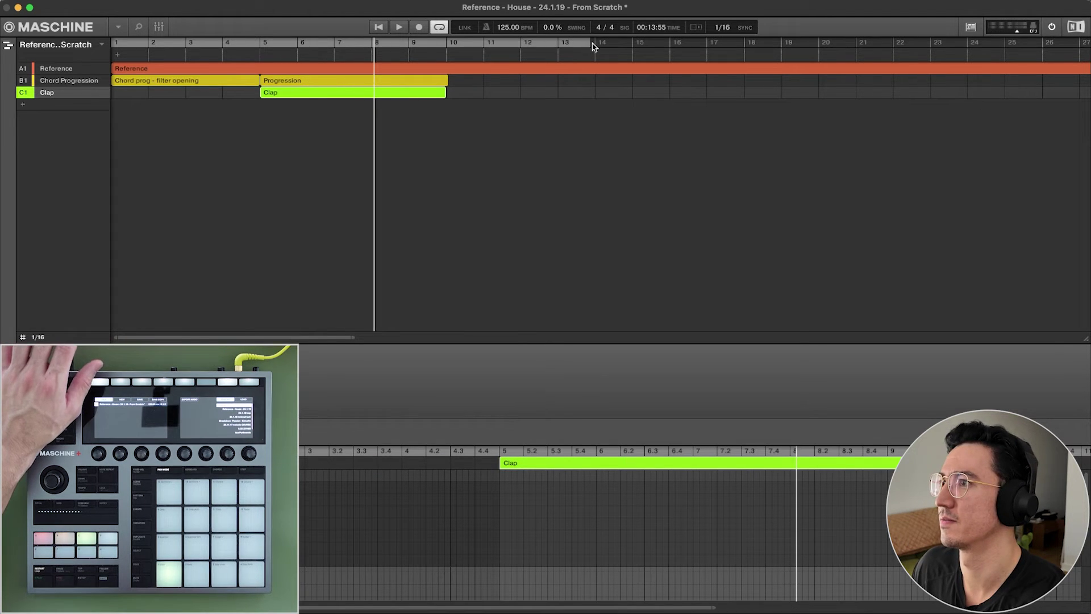
key("space")
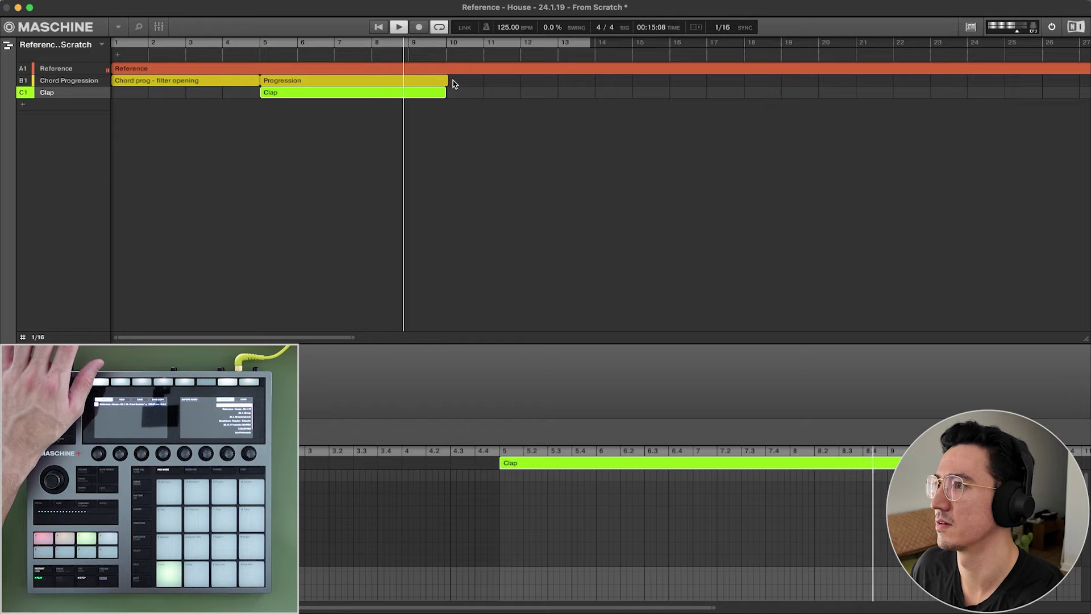
left_click_drag(453, 81, 518, 80)
left_click_drag(444, 91, 564, 93)
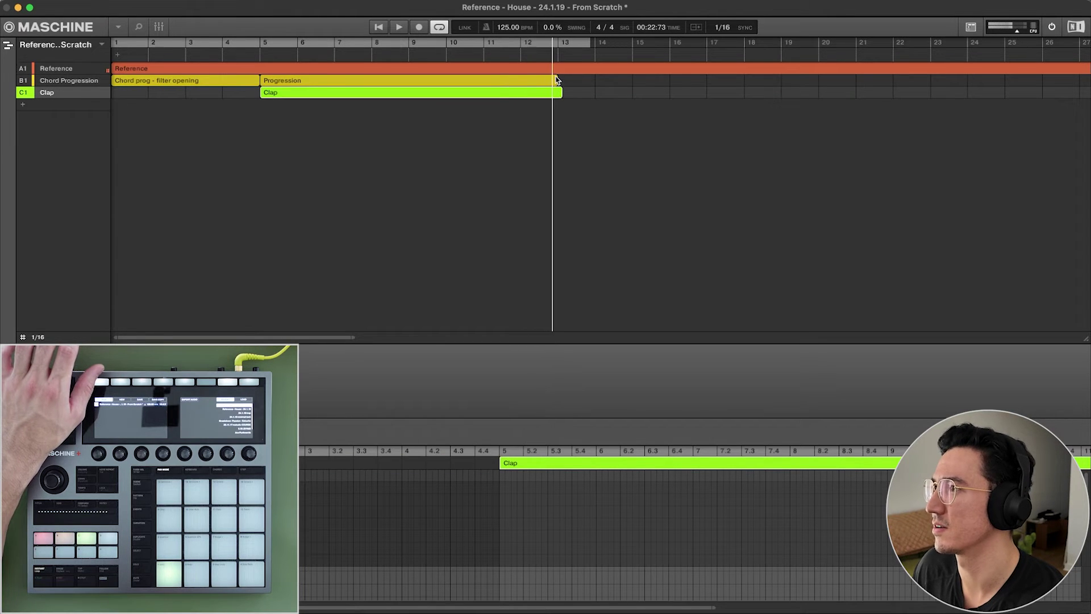
Replay the reference from bar 12 and trim the Progression and Clap clips to end about halfway through bar 12.
left_click(555, 80)
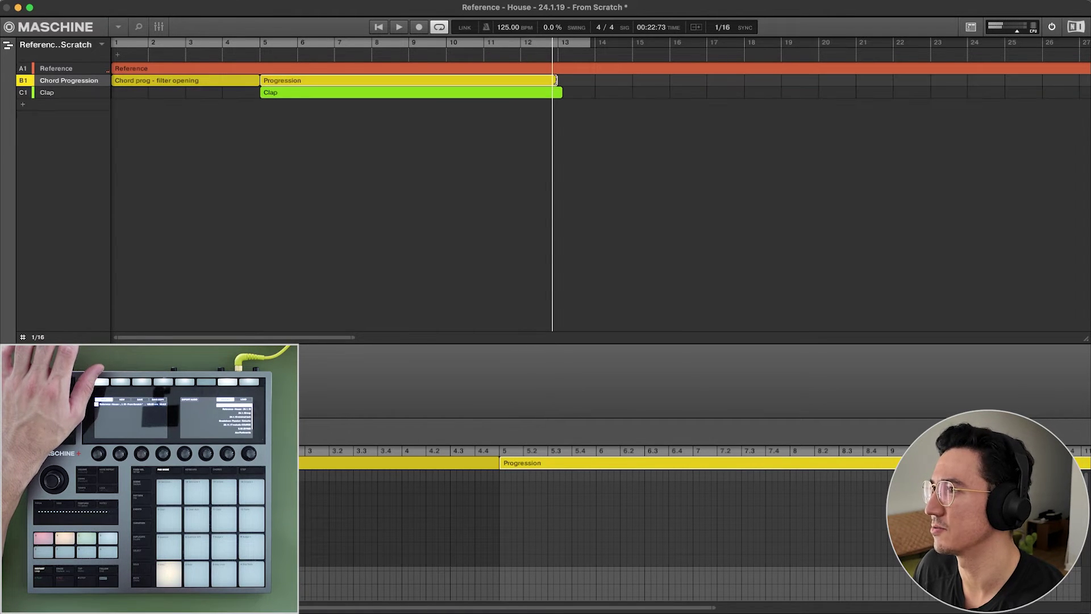
left_click(528, 42)
key("space")
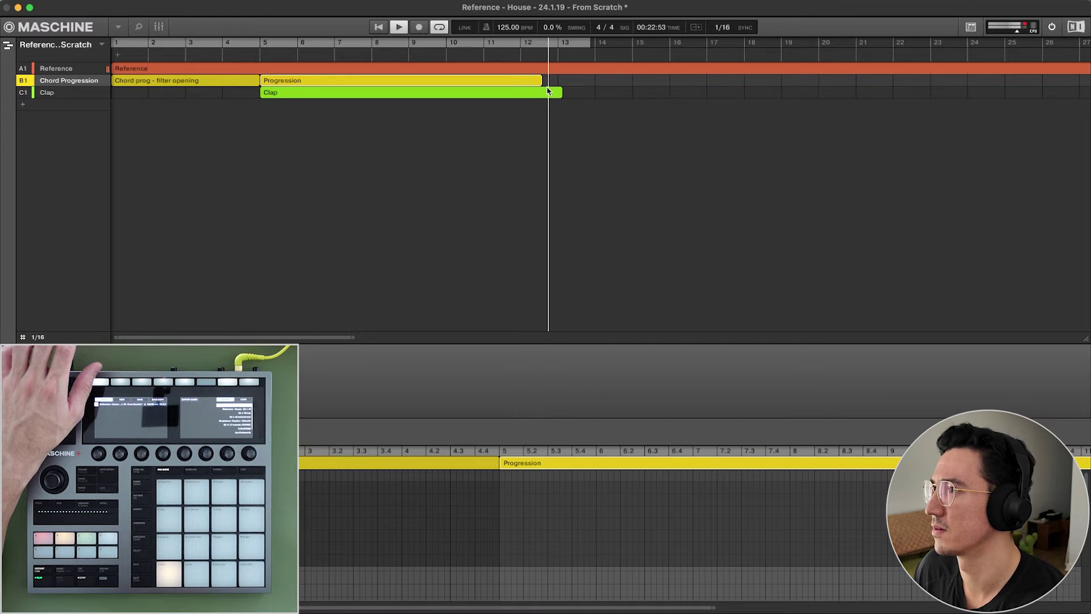
key("space")
left_click_drag(560, 92, 544, 94)
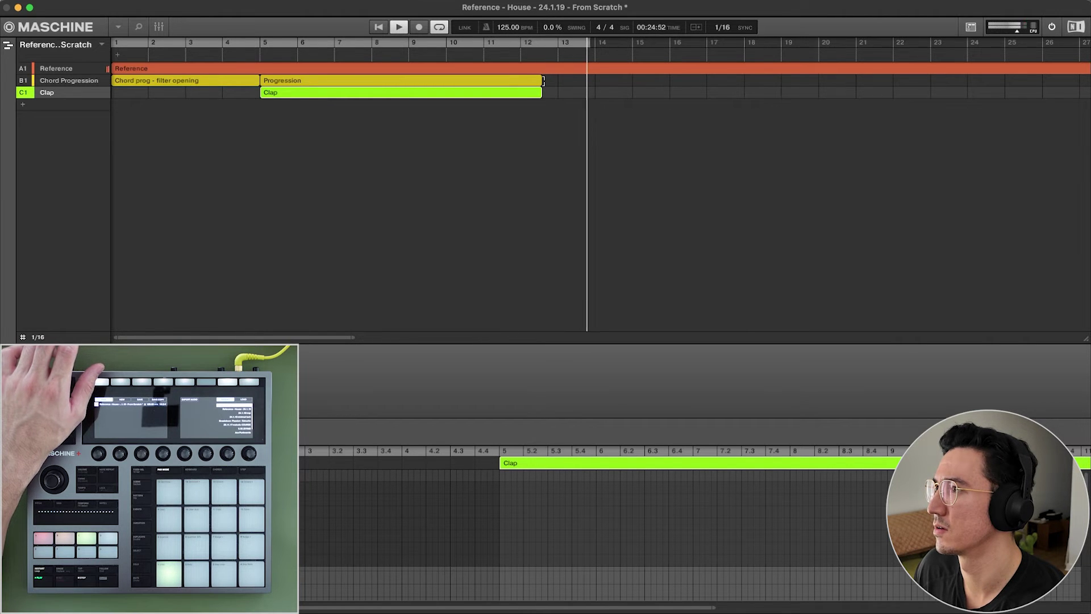
Extend the Progression clip to just past bar 17 in the Chord Progression group.
key("space")
left_click_drag(542, 80, 659, 82)
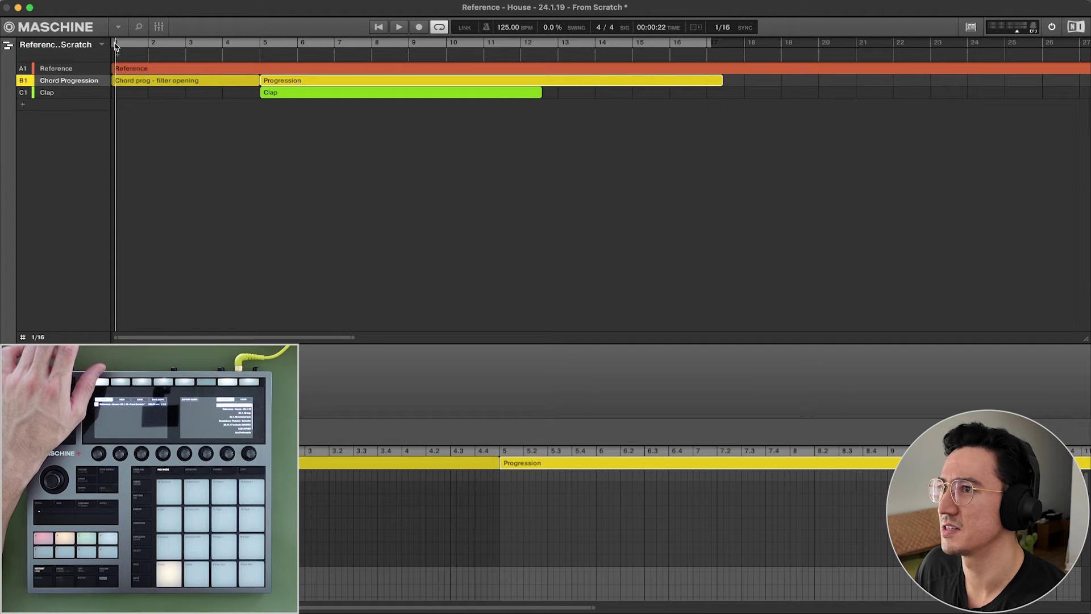
Play the reference from bar 12 and trim both the Progression and Clap clips back to where the new section starts, past mid-bar 12.
left_click_drag(112, 43, 451, 48)
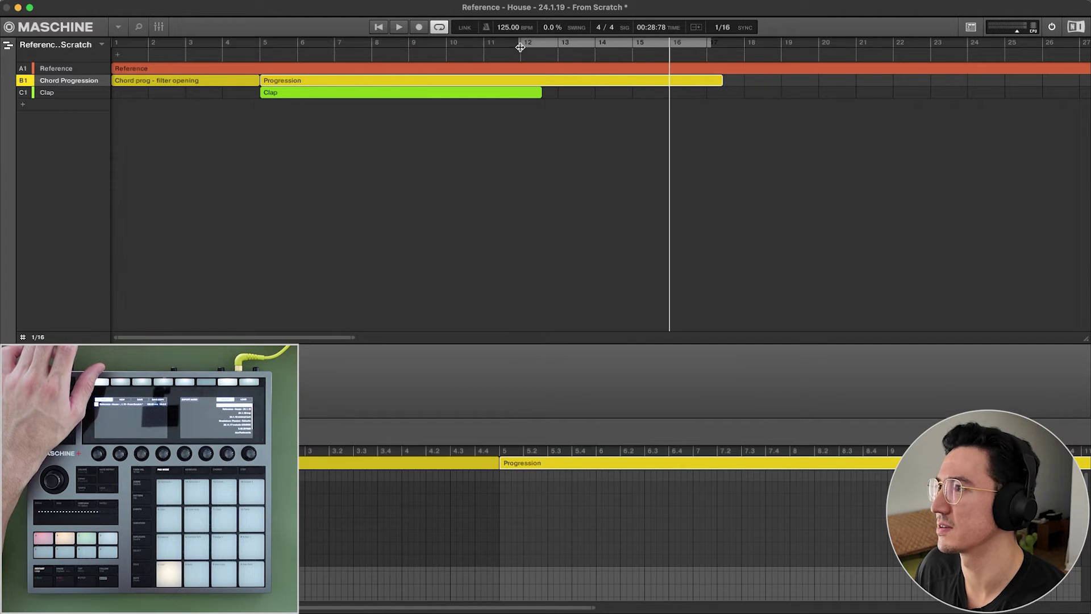
key("space")
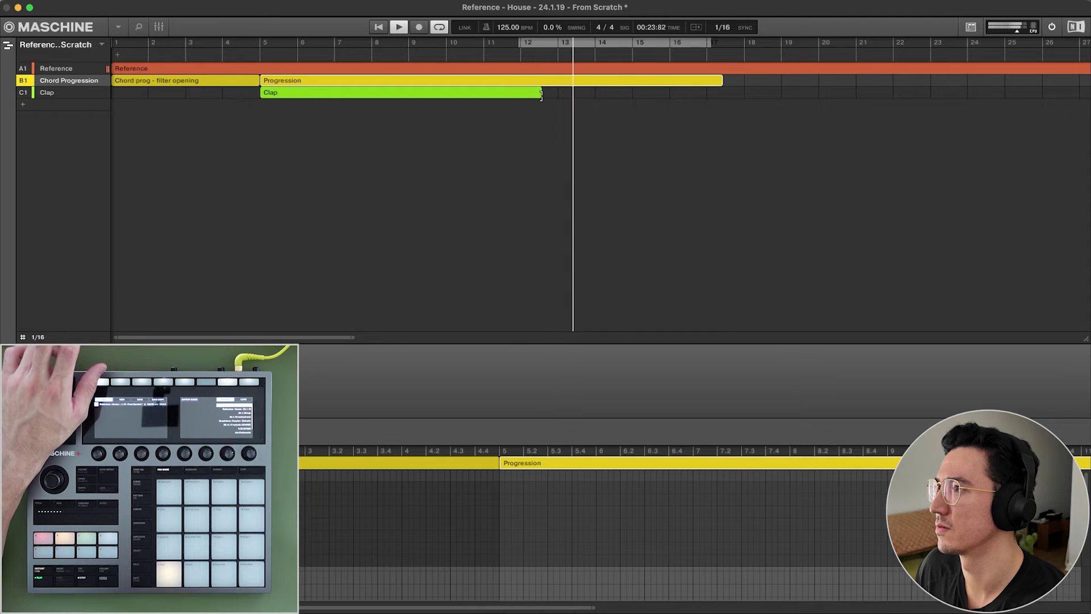
left_click_drag(540, 94, 707, 92)
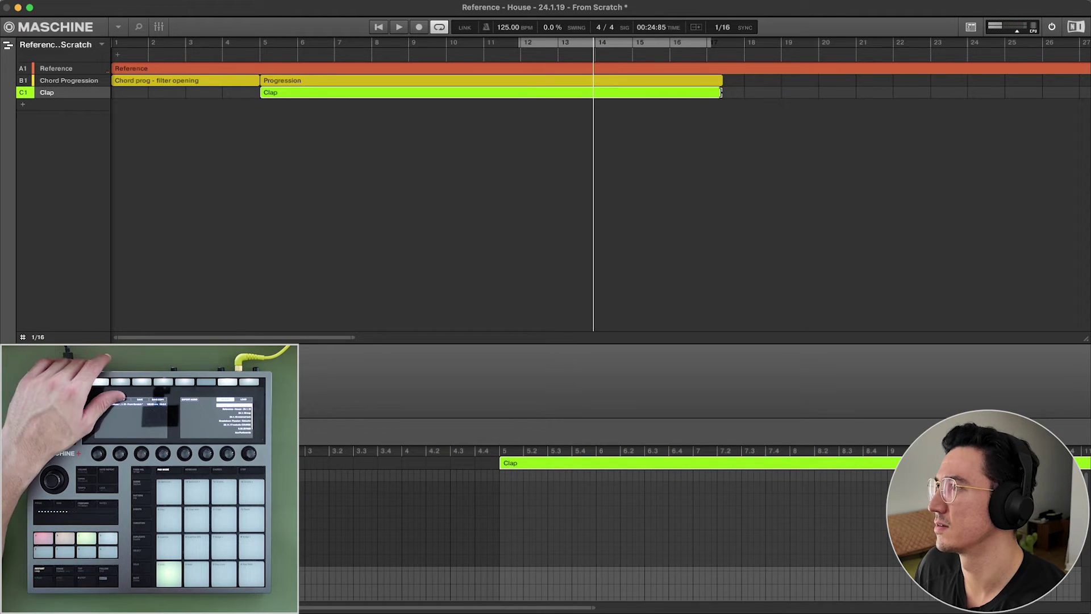
left_click_drag(723, 80, 531, 81)
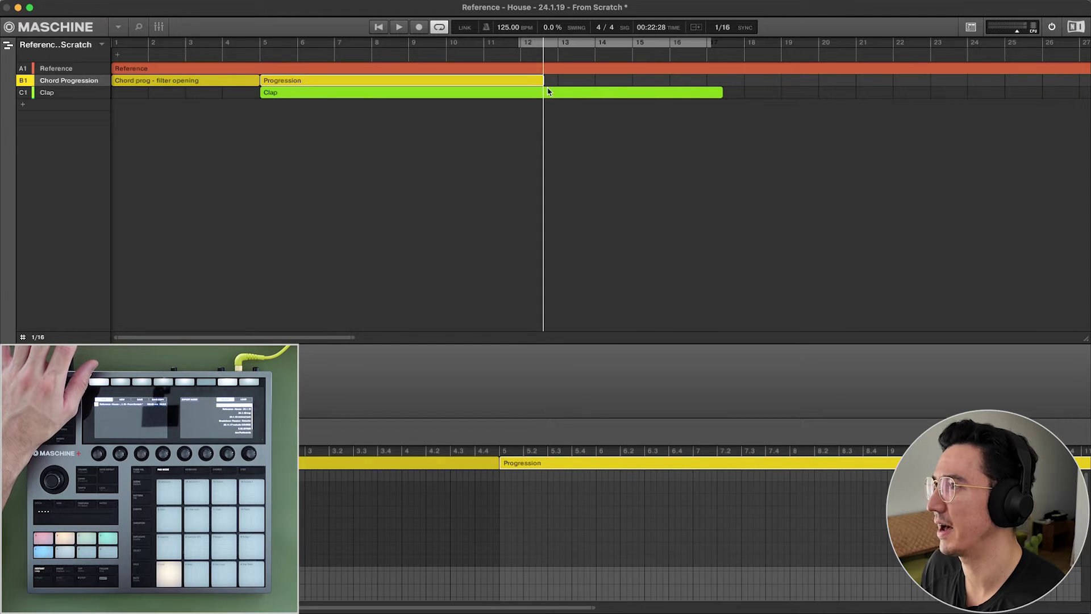
left_click_drag(723, 92, 599, 92)
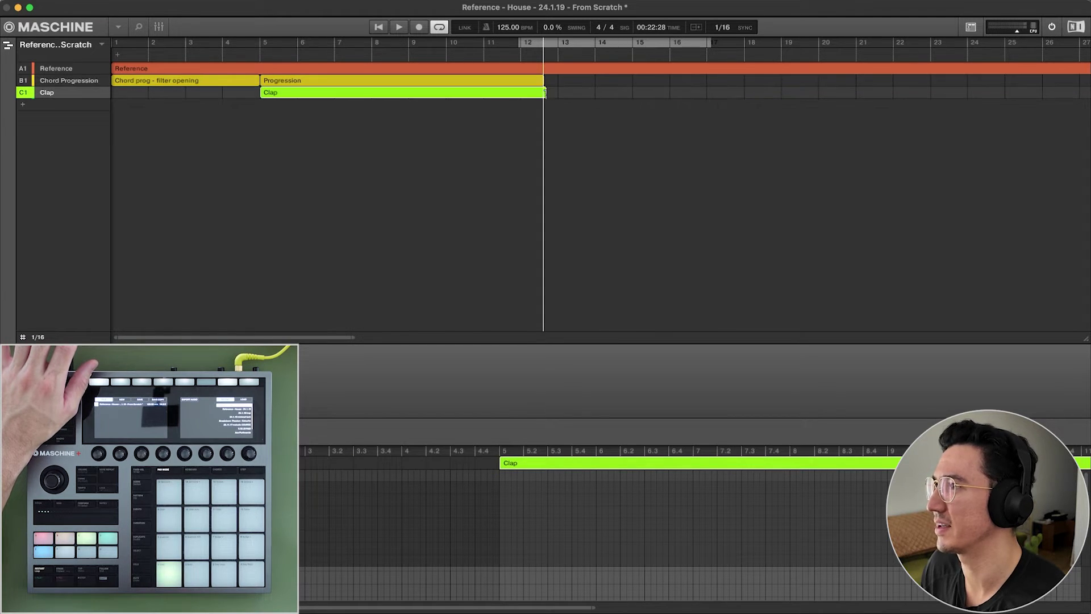
Add a second Progression clip and a duplicate of the Clap clip, both running from just past mid-bar 12 to bar 18.
left_click(565, 81)
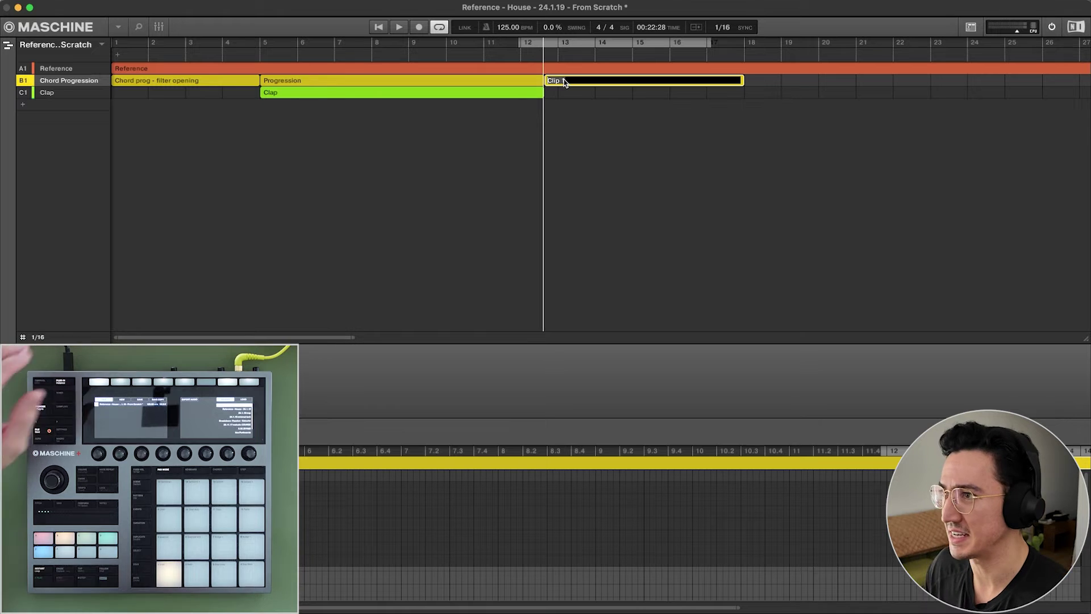
left_click(370, 90)
key("super+d")
left_click_drag(827, 92, 765, 93)
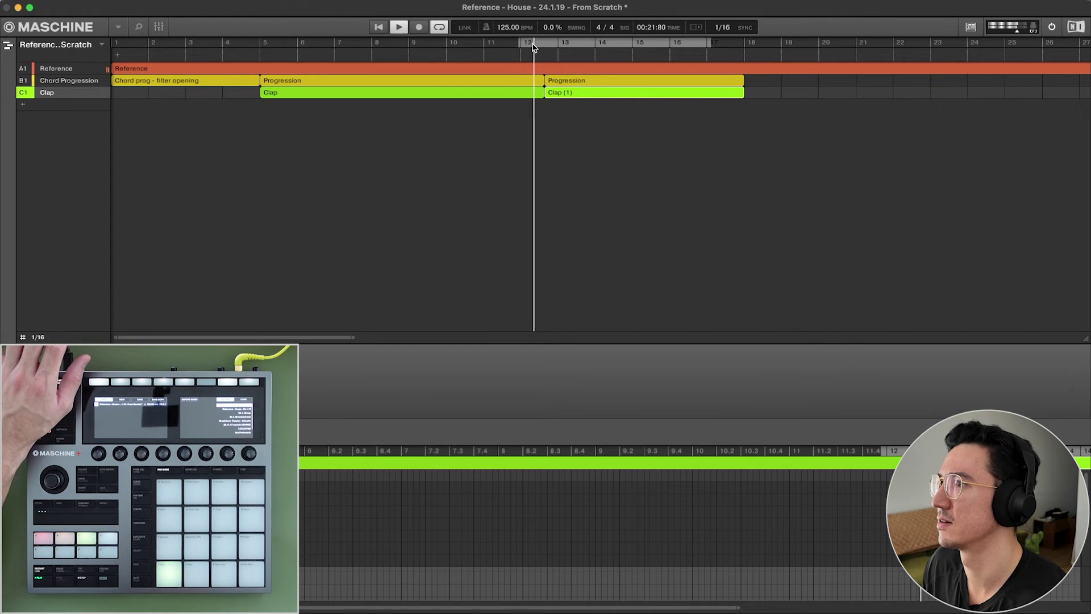
Create a group named Kick and add a Kick clip from just past mid-bar 12 to bar 18.
left_click(22, 104)
double_click(60, 106)
type("Kick")
key("Return")
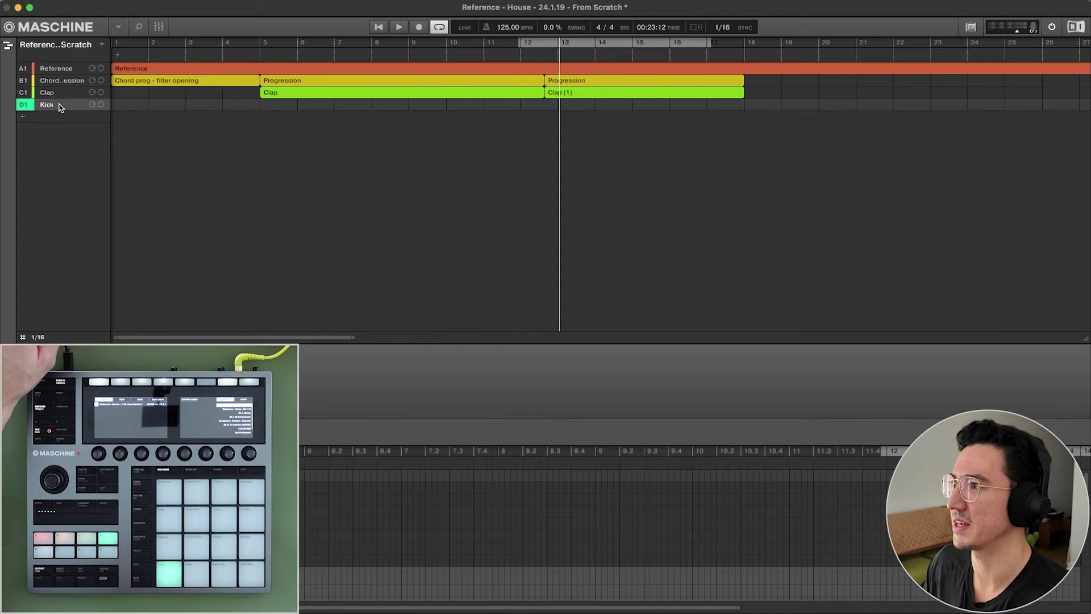
left_click(567, 106)
left_click_drag(567, 107, 745, 105)
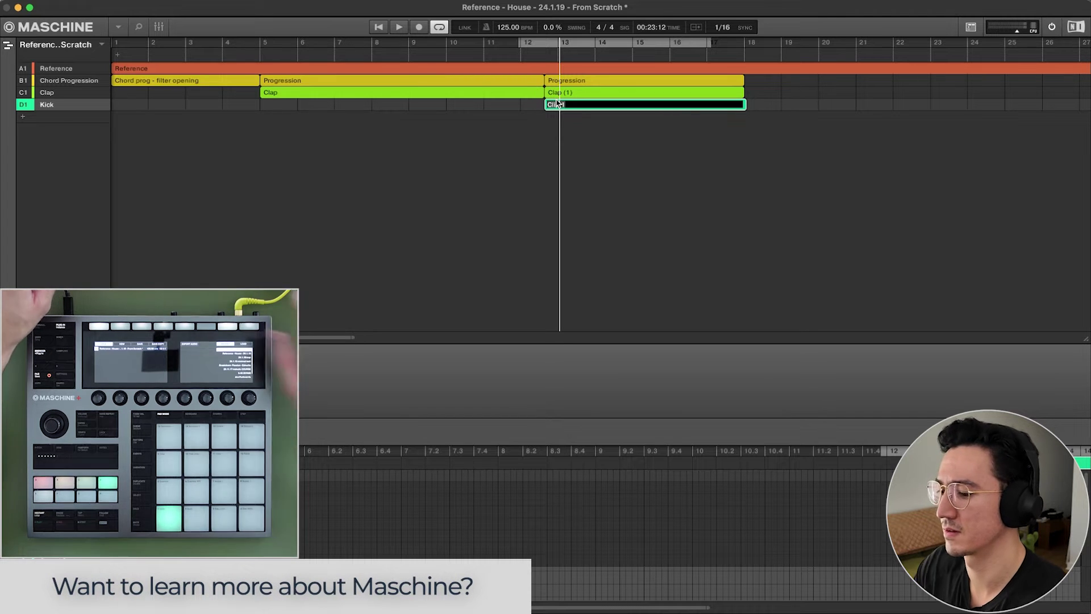
key("space")
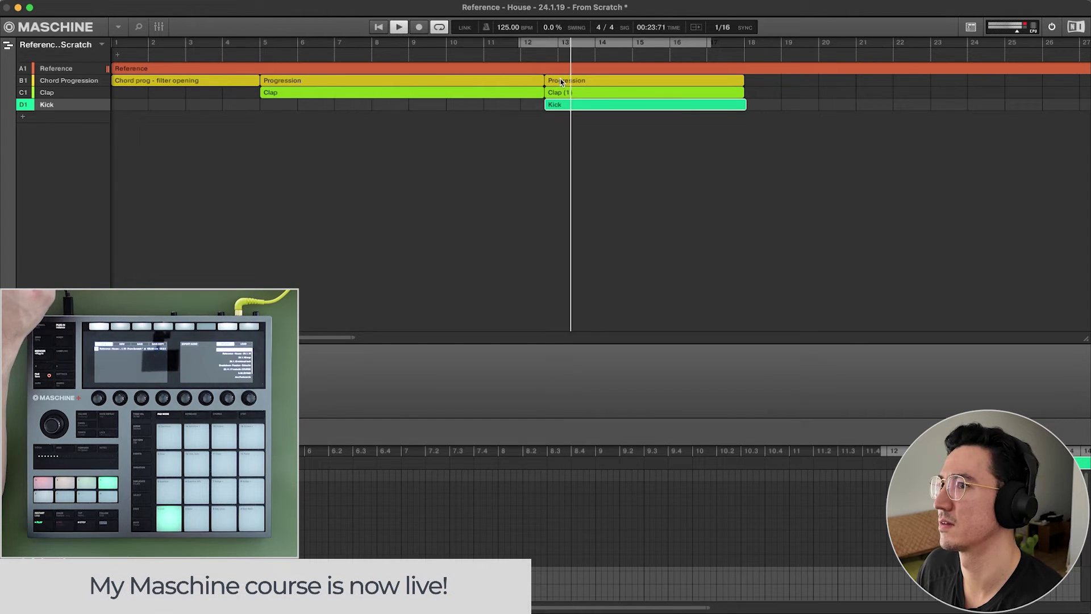
Create a group named Bass, add a Bass clip matching the Kick clip's length, and replay the section.
left_click(23, 116)
double_click(45, 118)
type("Bass")
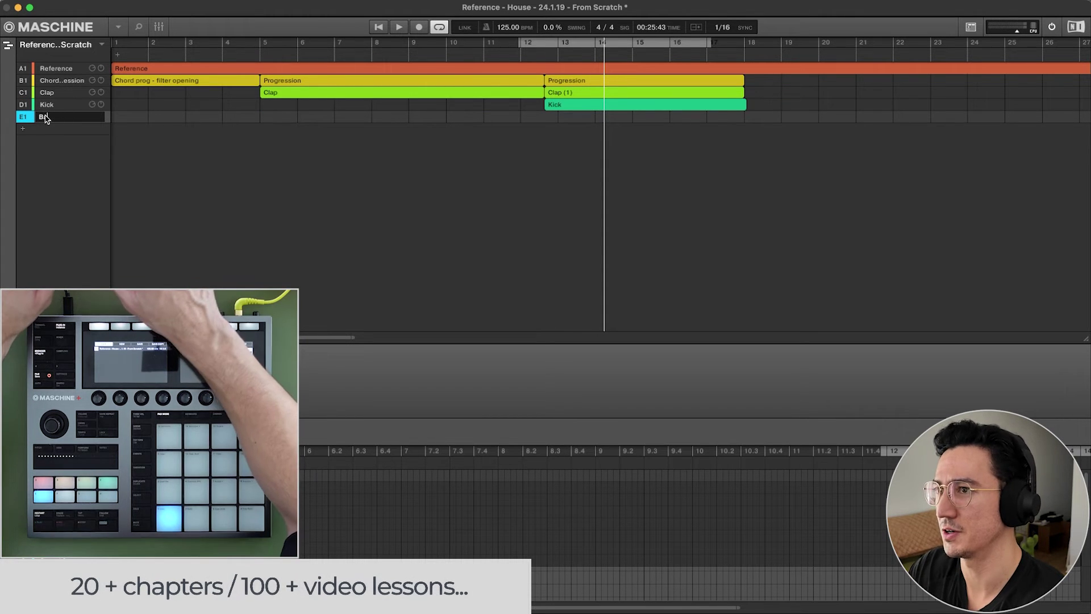
key("Return")
left_click(552, 117)
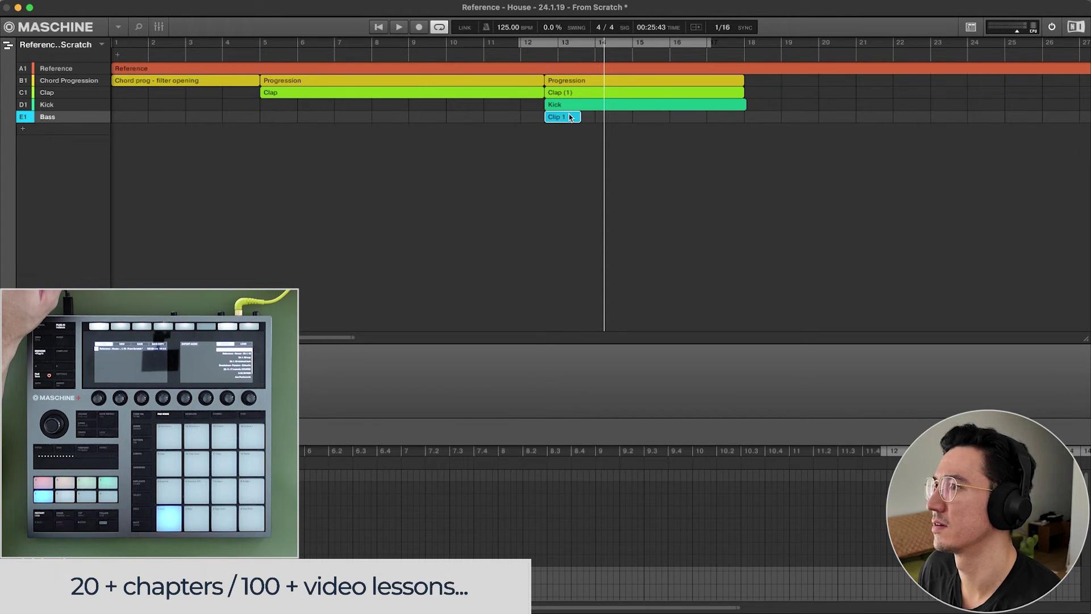
left_click_drag(580, 117, 745, 118)
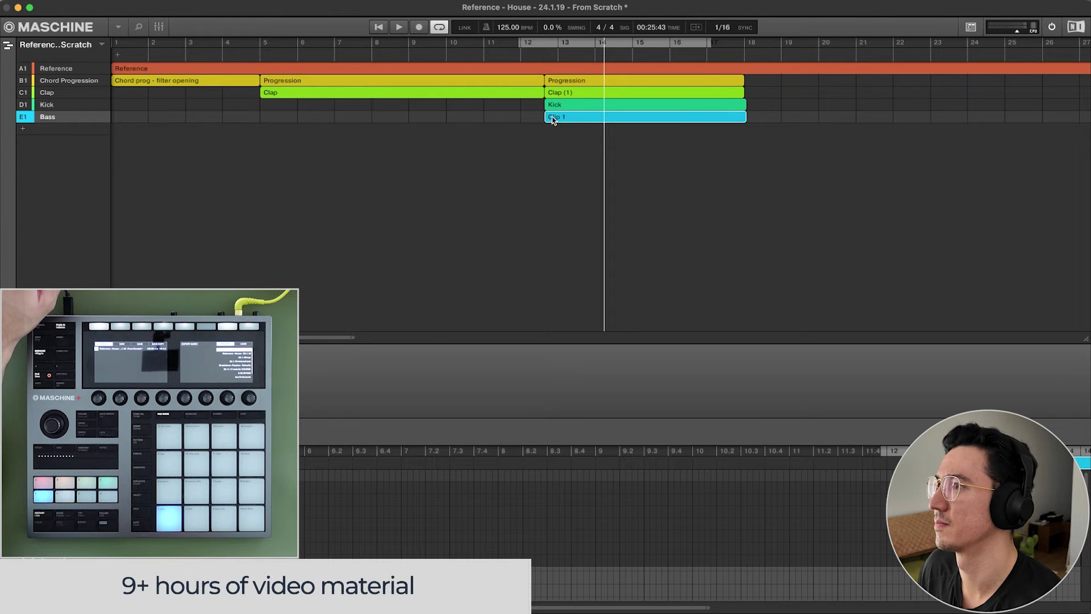
type("Bass")
key("Return")
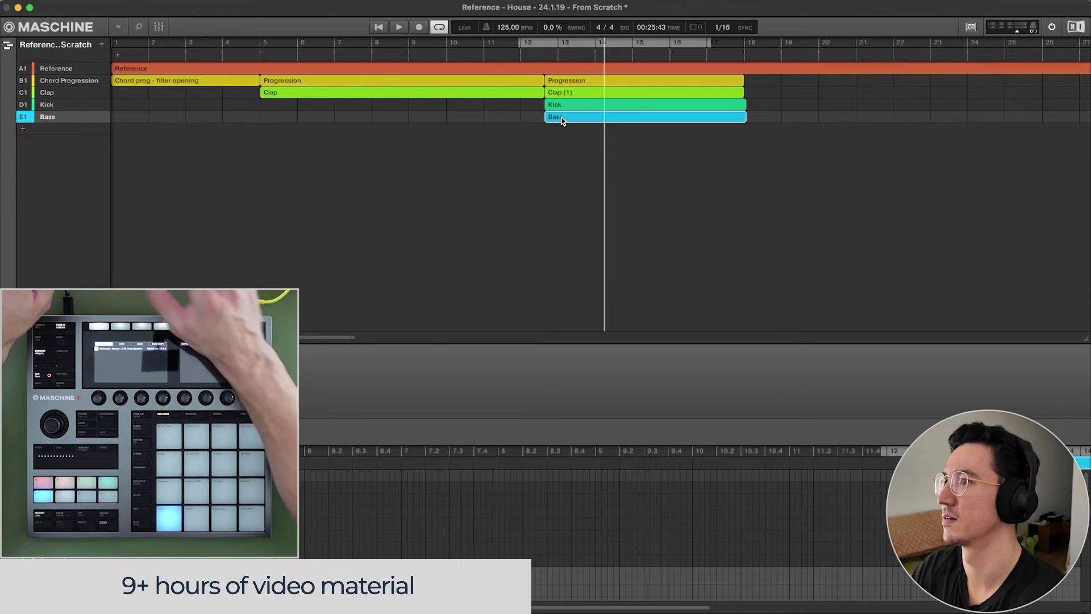
key("space")
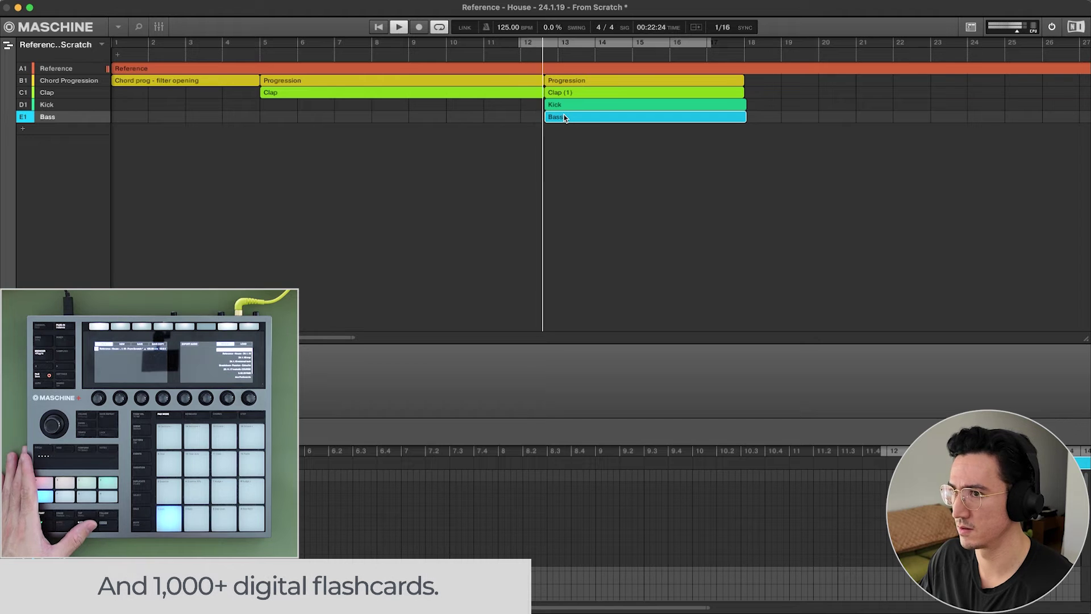
Create a new group named Open HH below the Bass group.
left_click(22, 129)
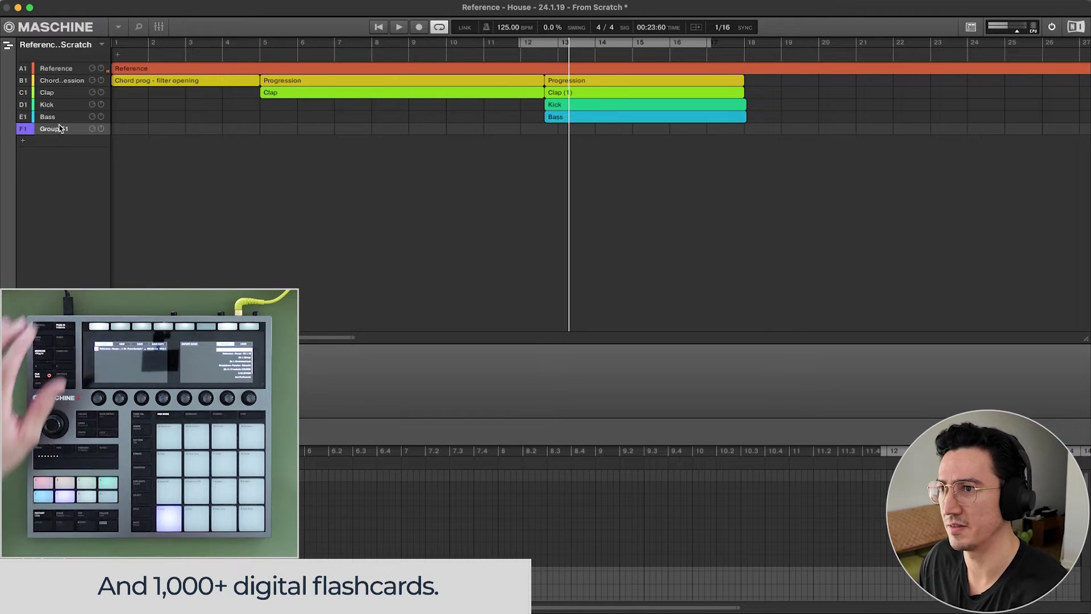
double_click(59, 130)
type("O")
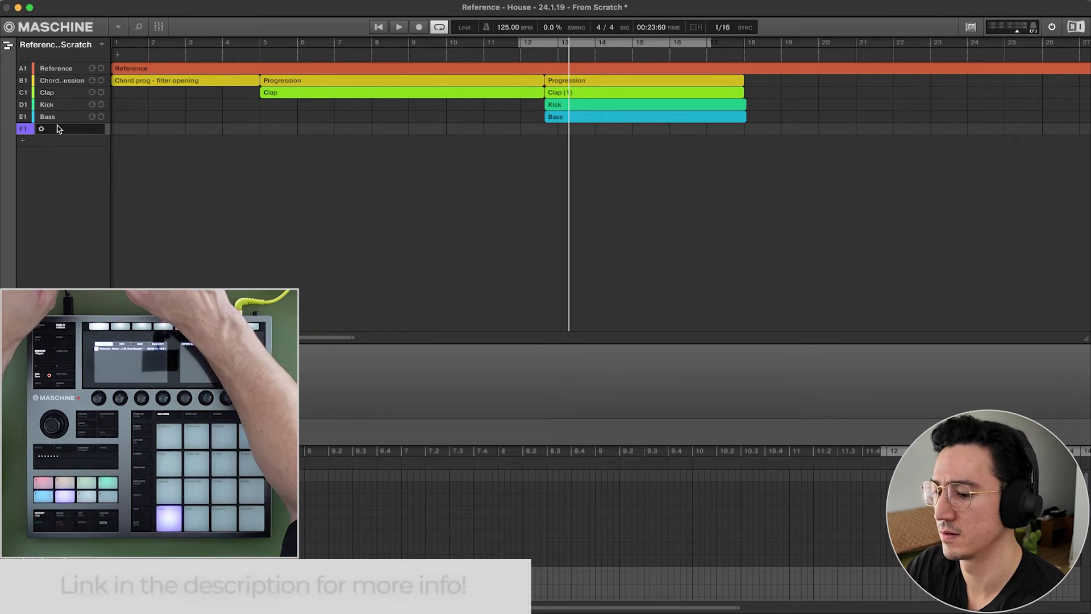
type("pen HH")
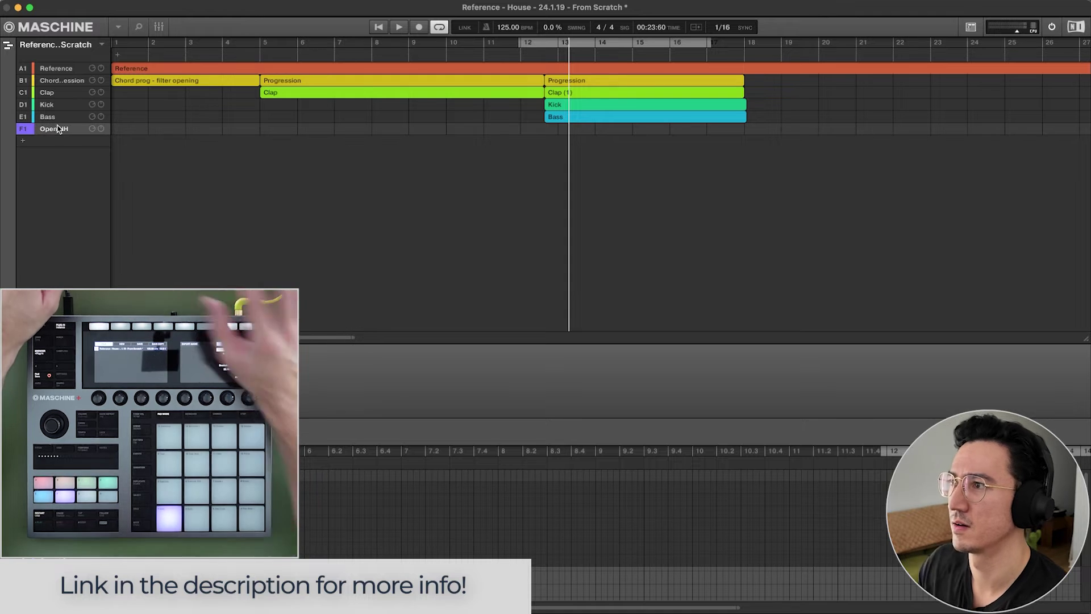
key("Return")
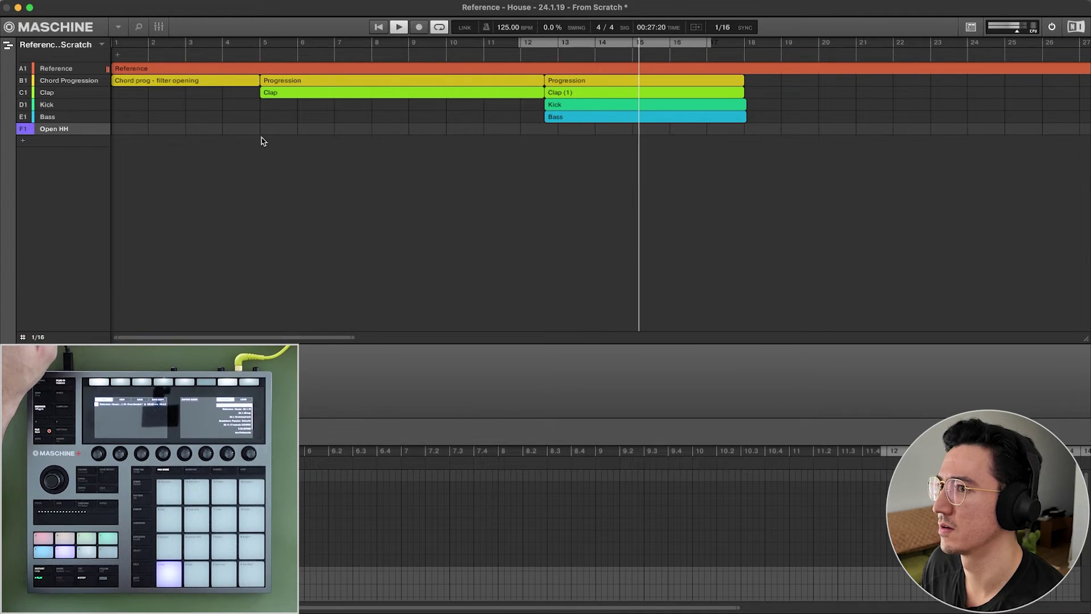
Create a group named Shaker and add a clip in it from just past mid-bar 12 to bar 18.
left_click(22, 142)
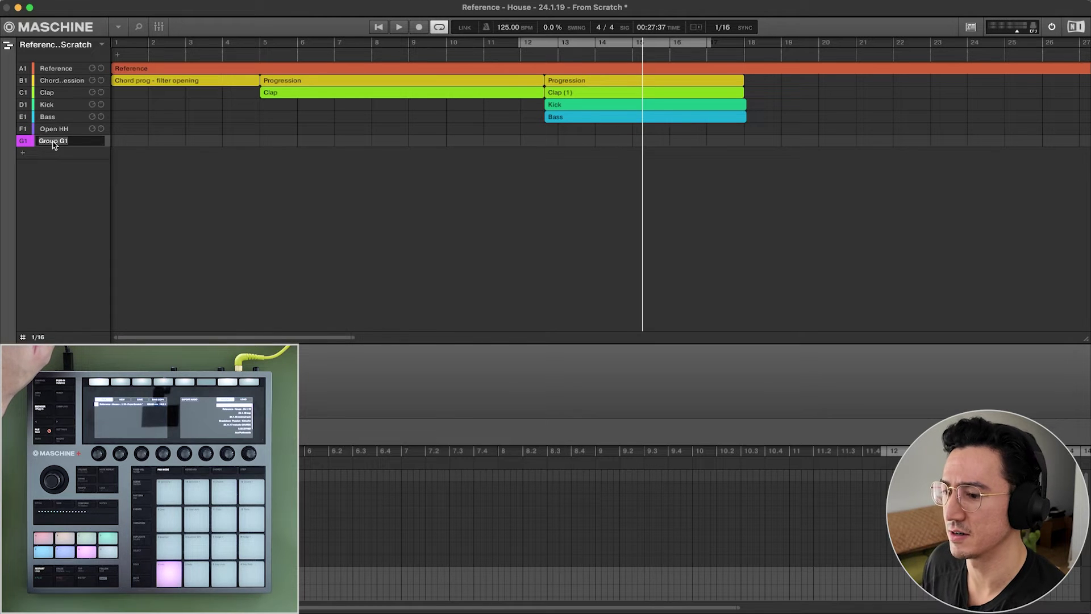
type("Shake")
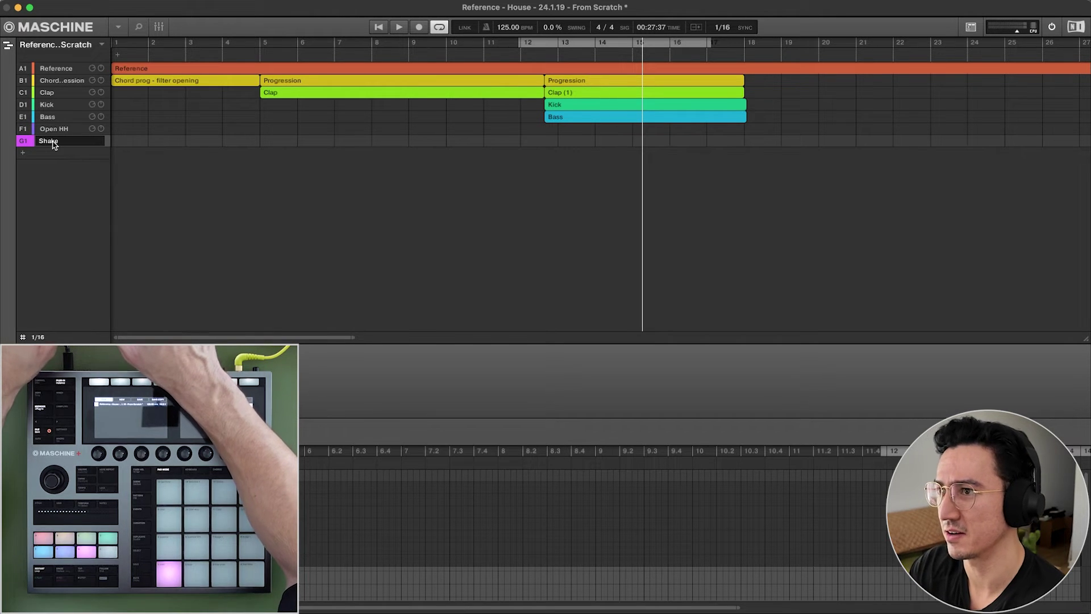
type("r")
key("Return")
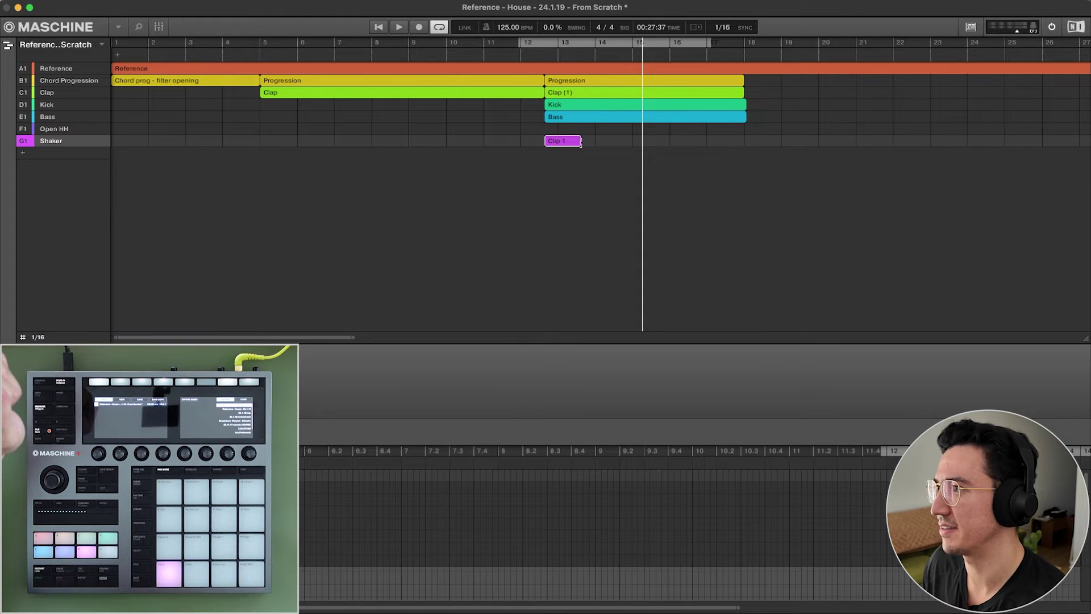
left_click_drag(579, 142, 739, 143)
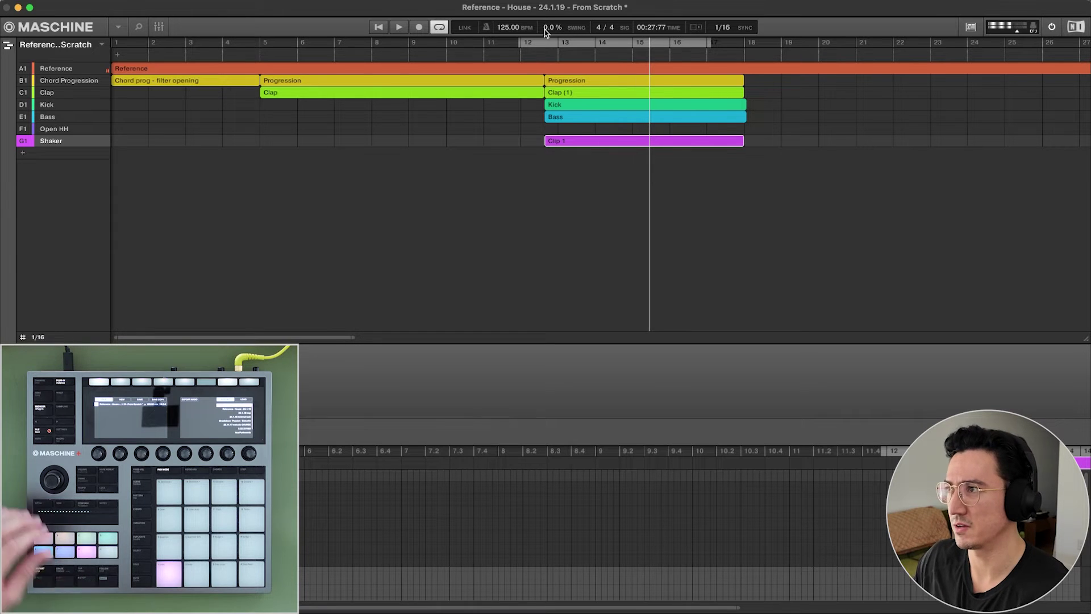
Examine the completed reference arrangement, first as a whole and then closer up around its opening sections.
scroll(519, 154, "down", 3)
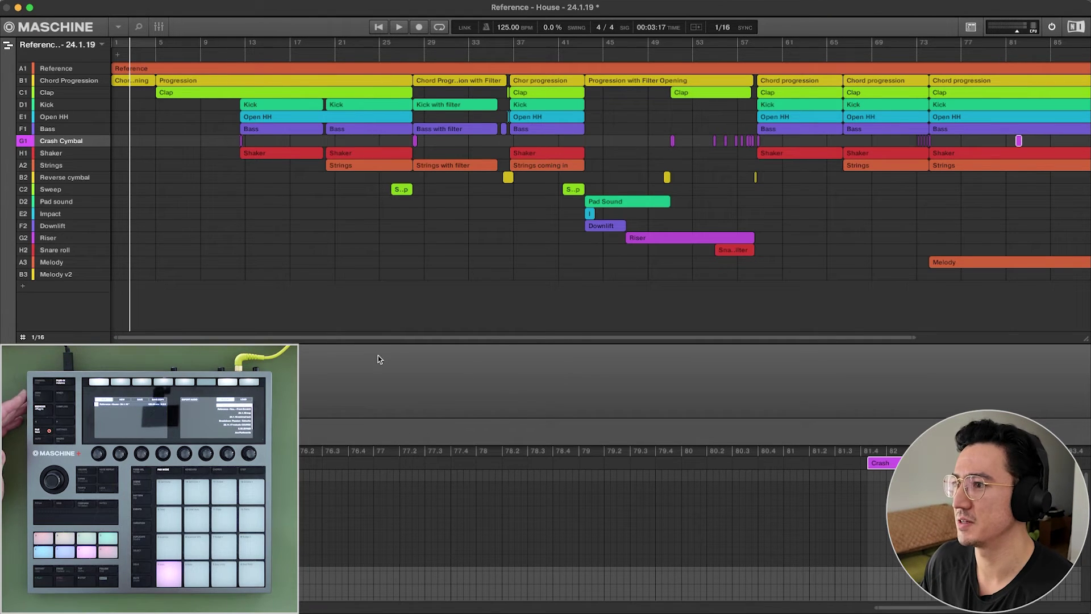
left_click_drag(395, 340, 394, 358)
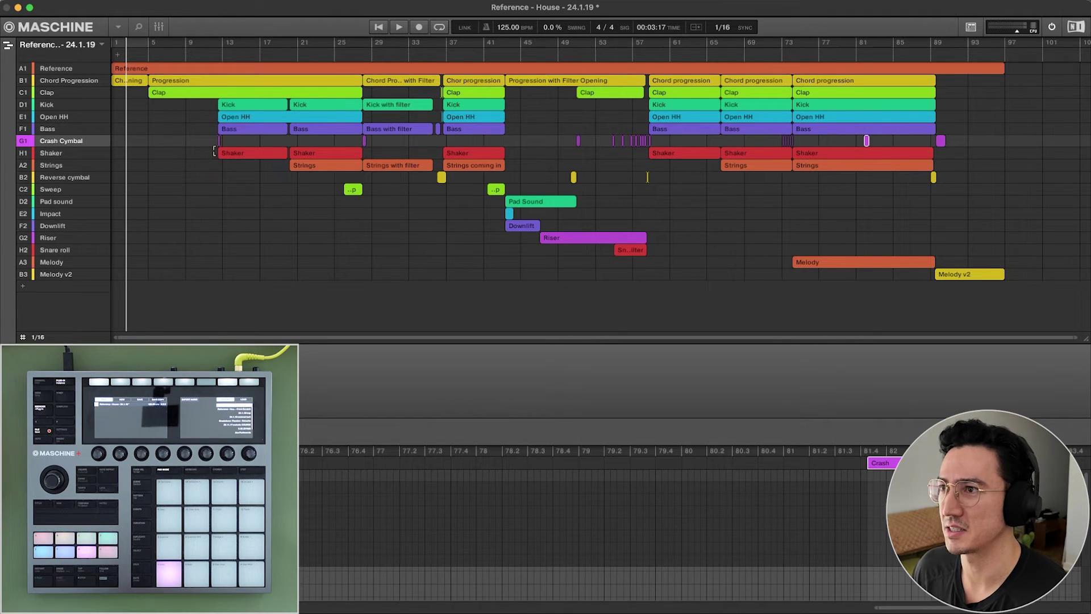
scroll(340, 127, "up", 3)
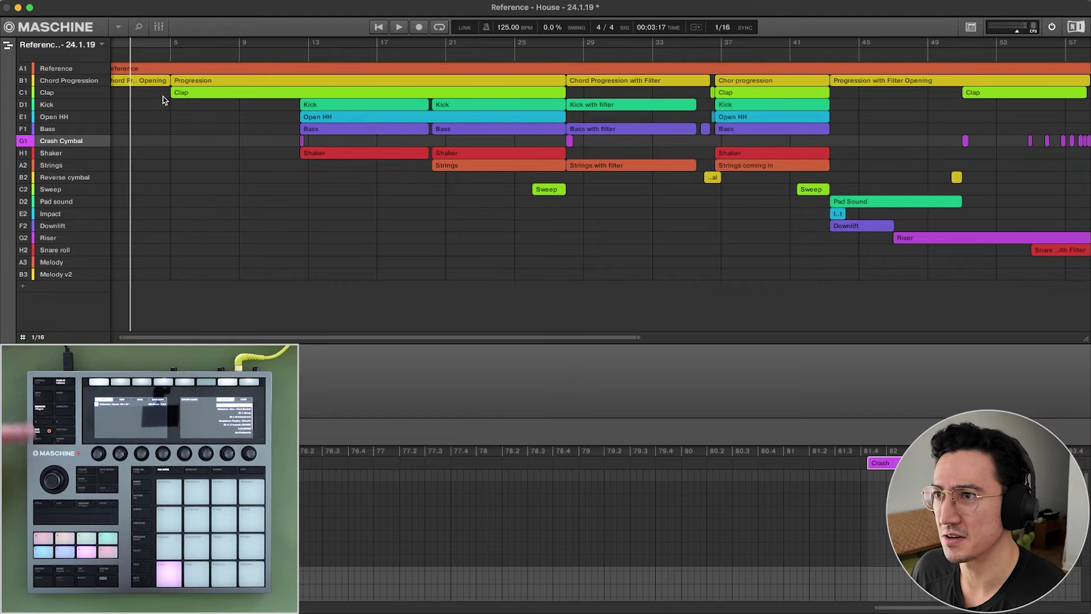
scroll(95, 333, "up", 2)
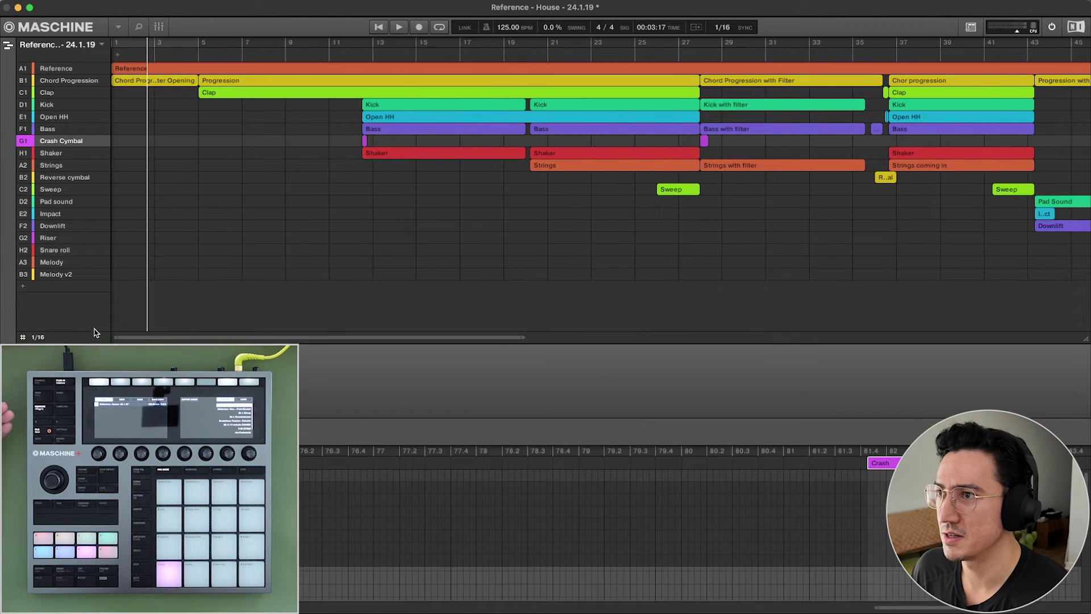
Listen to the reference's opening bars and record matching Pianohaus chords into the Chord Progression group's filter-opening clip.
left_click(129, 80)
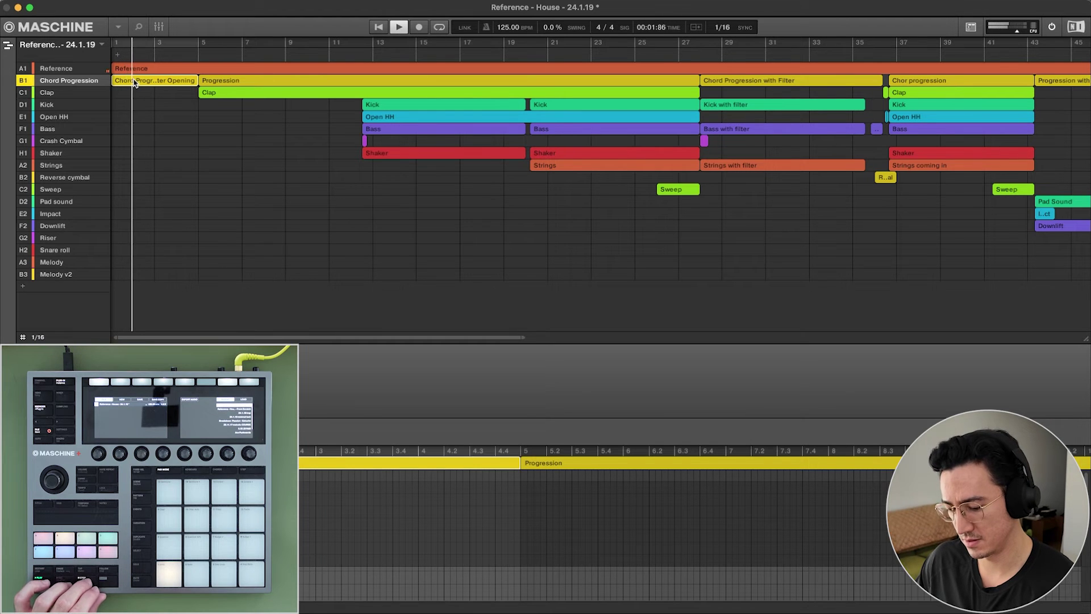
key("space")
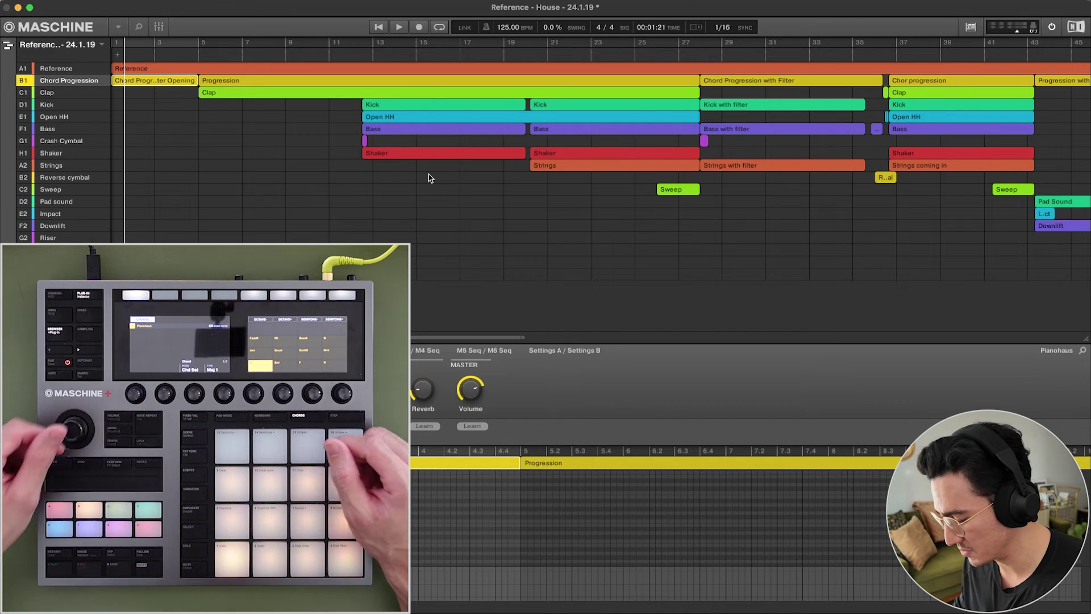
key("space")
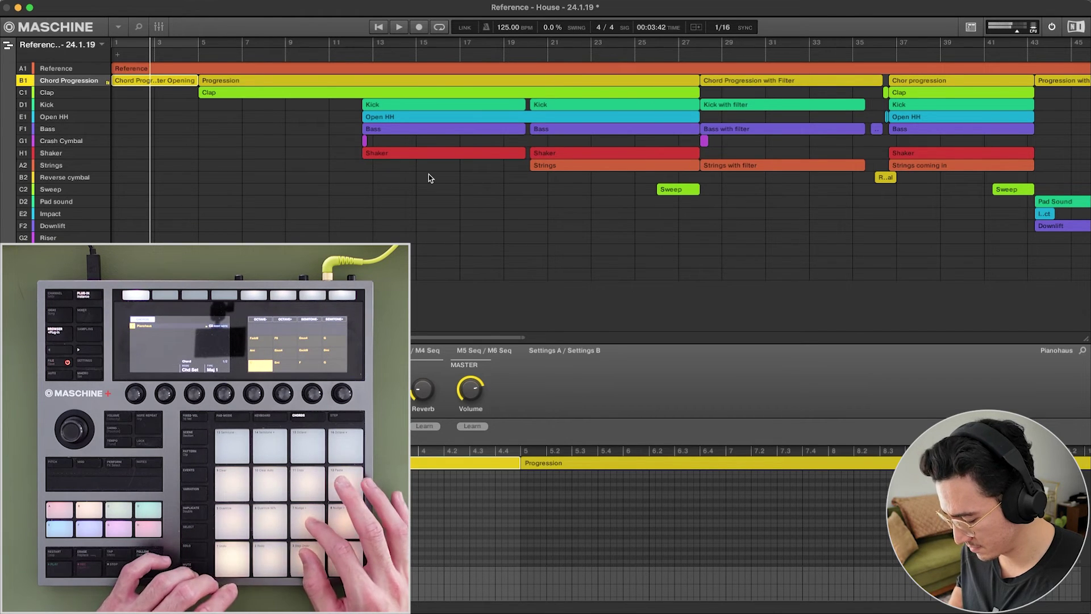
key("space")
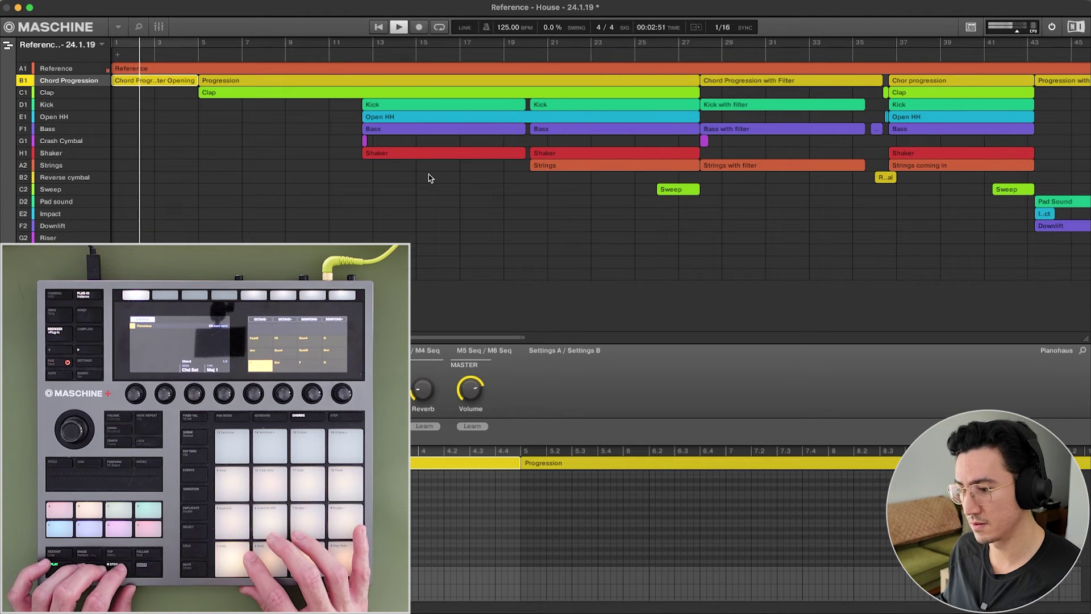
key("space")
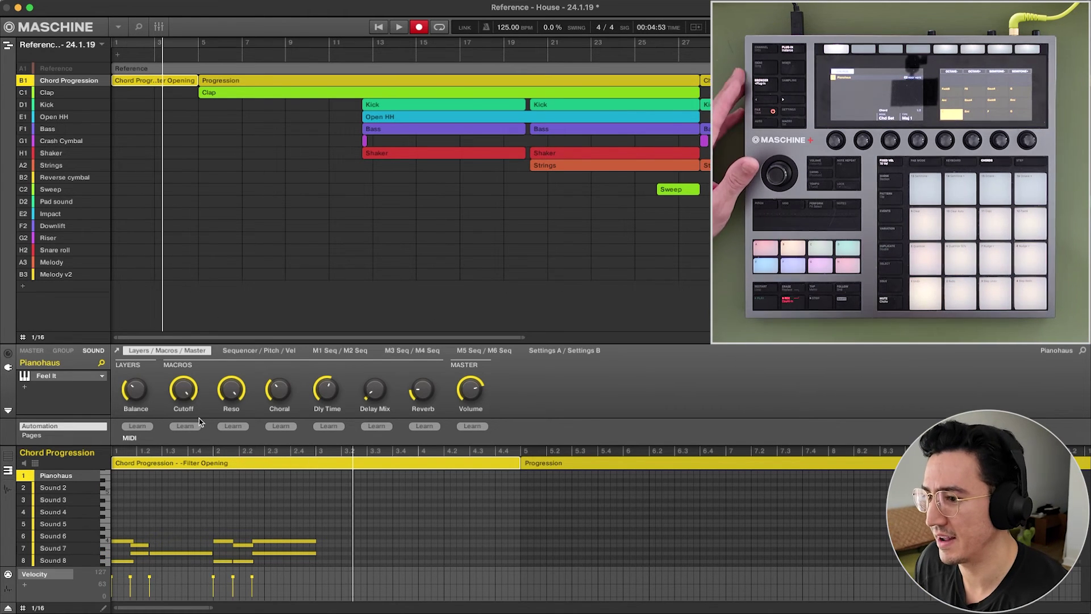
Duplicate the recorded chord notes to fill bars 3 and 4 of the filter-opening clip, then play the clip back.
left_click_drag(211, 607, 193, 608)
left_click_drag(390, 601, 111, 536)
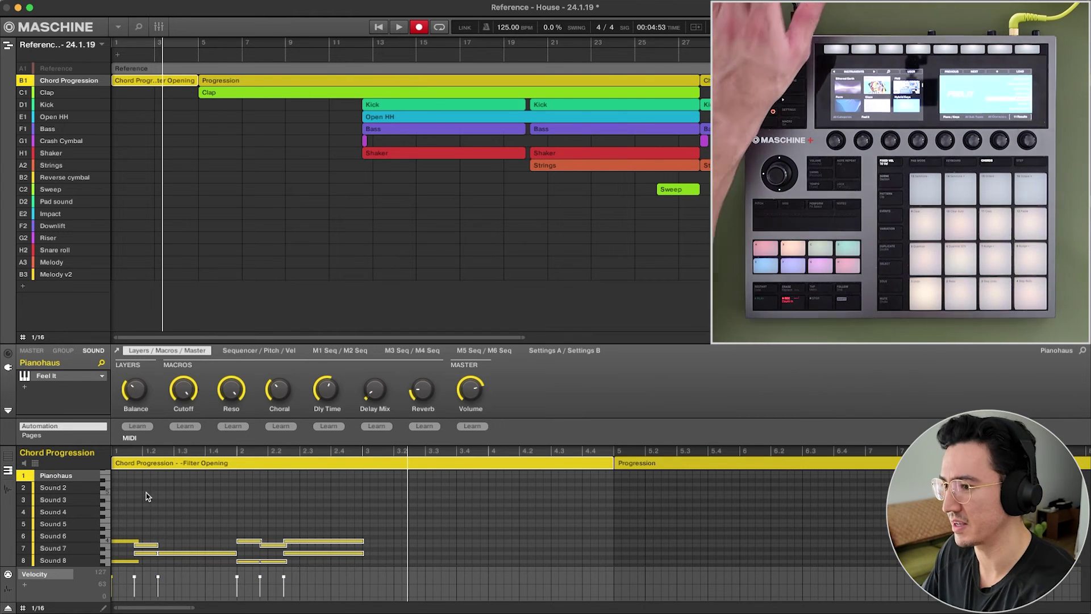
left_click(360, 558)
left_click_drag(335, 597, 379, 536)
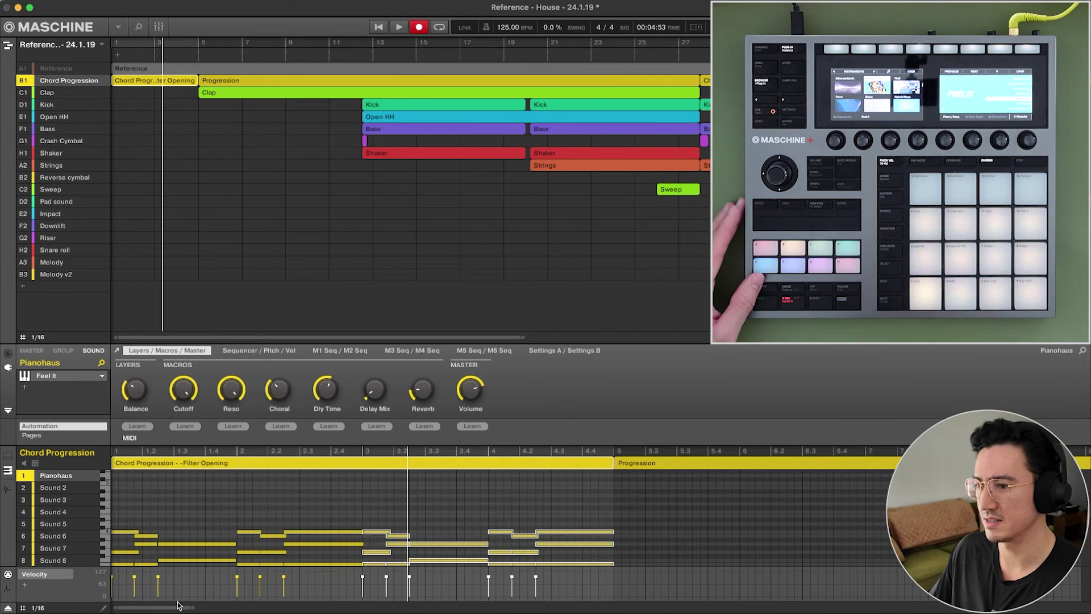
left_click_drag(177, 607, 177, 609)
key("space")
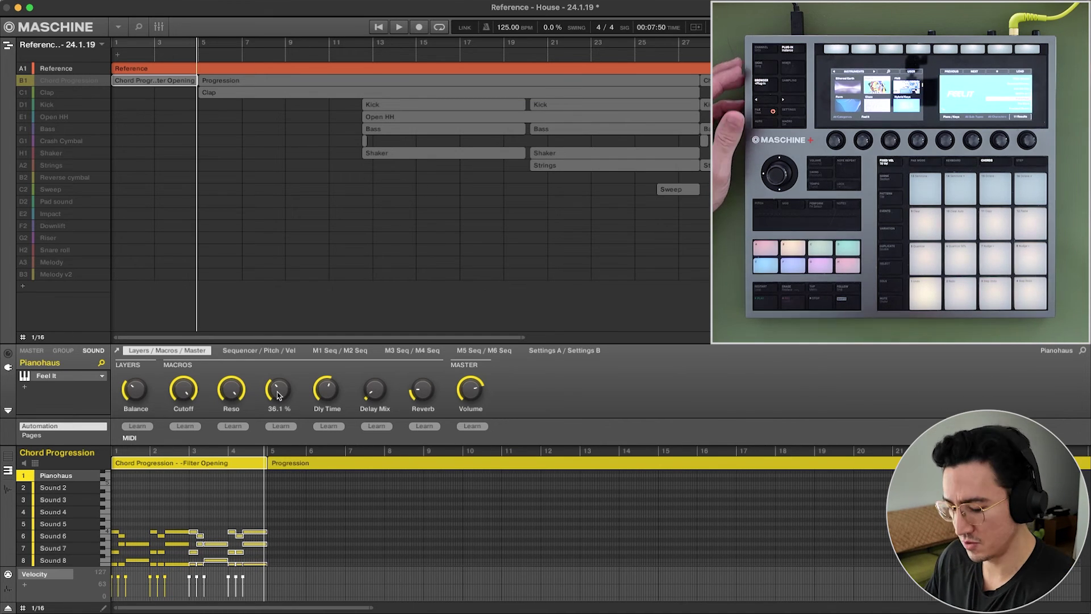
Duplicate the four-bar chord pattern repeatedly into the Progression clip, filling bars 5 through 20.
mouse_move(279, 396)
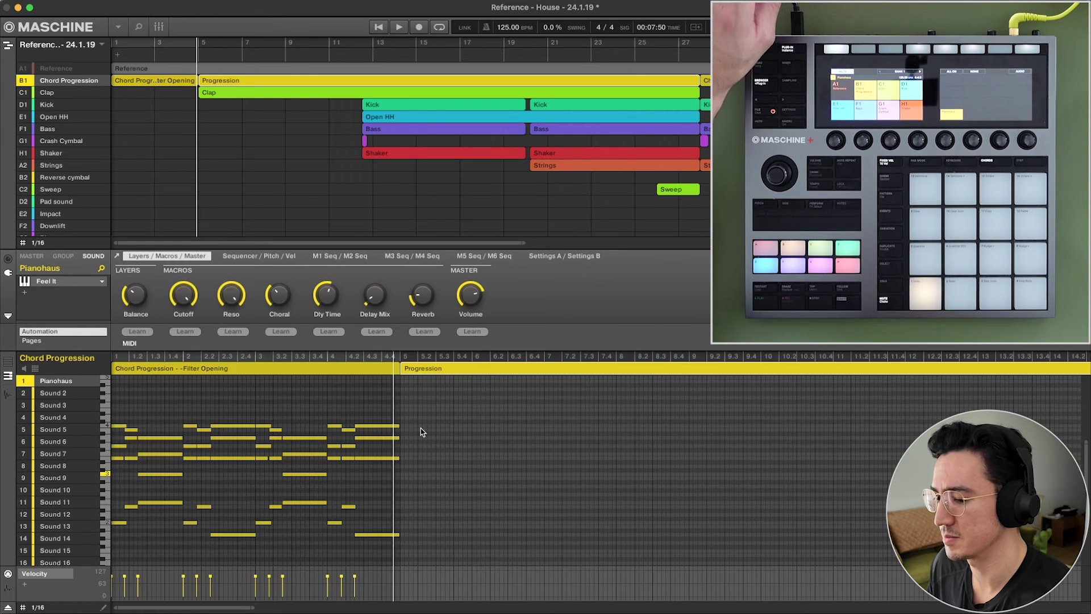
key("ctrl+d")
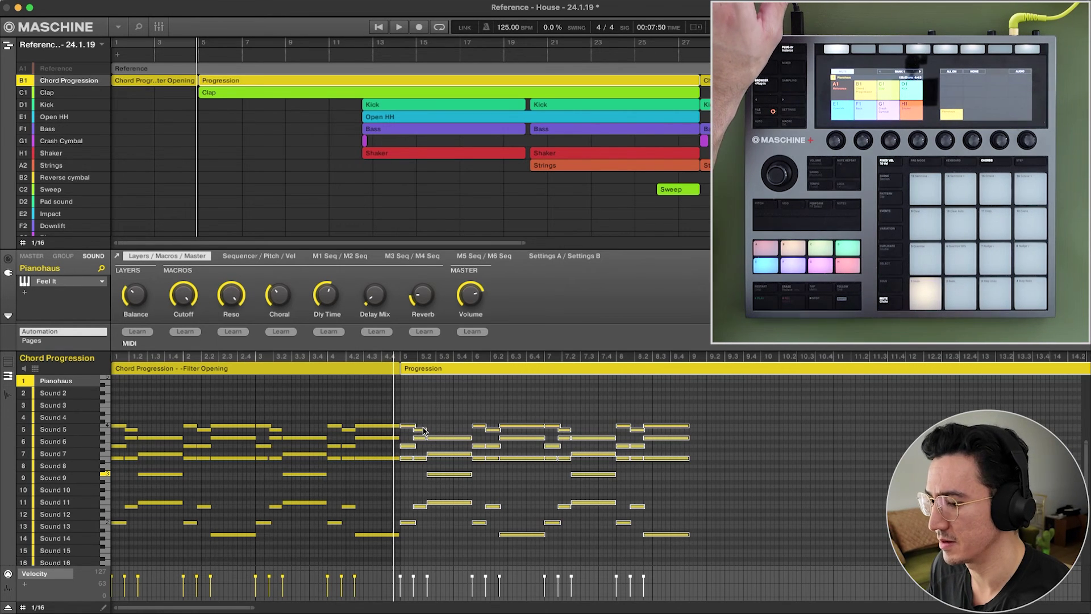
key("ctrl+d")
key("ctrl+d")
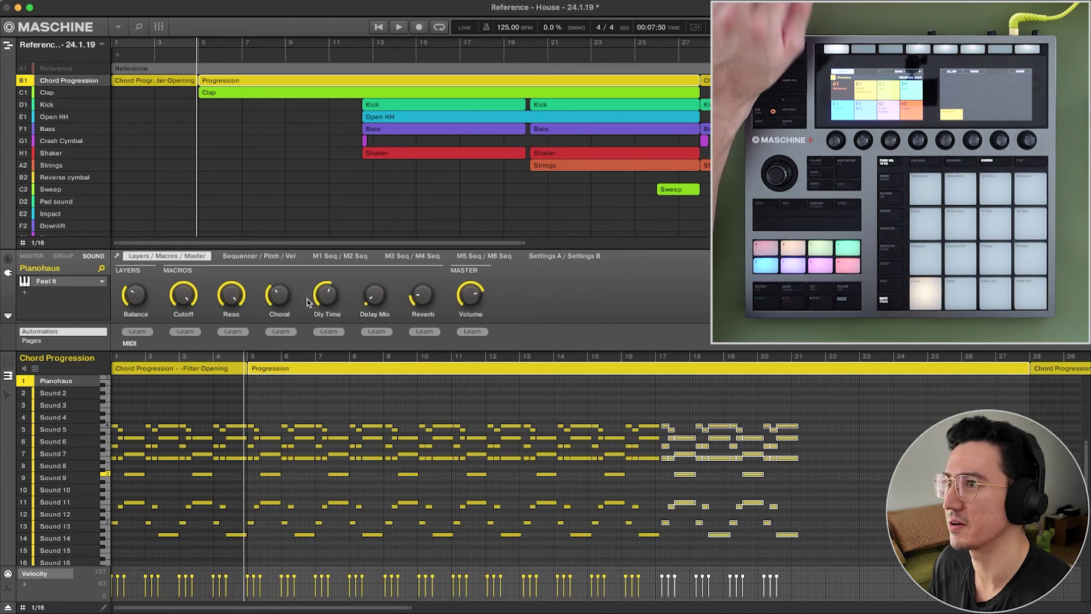
Load the Clap Arise one-shot from the Higher Place expansion's drum claps into the Clap group's first sound.
left_click(216, 93)
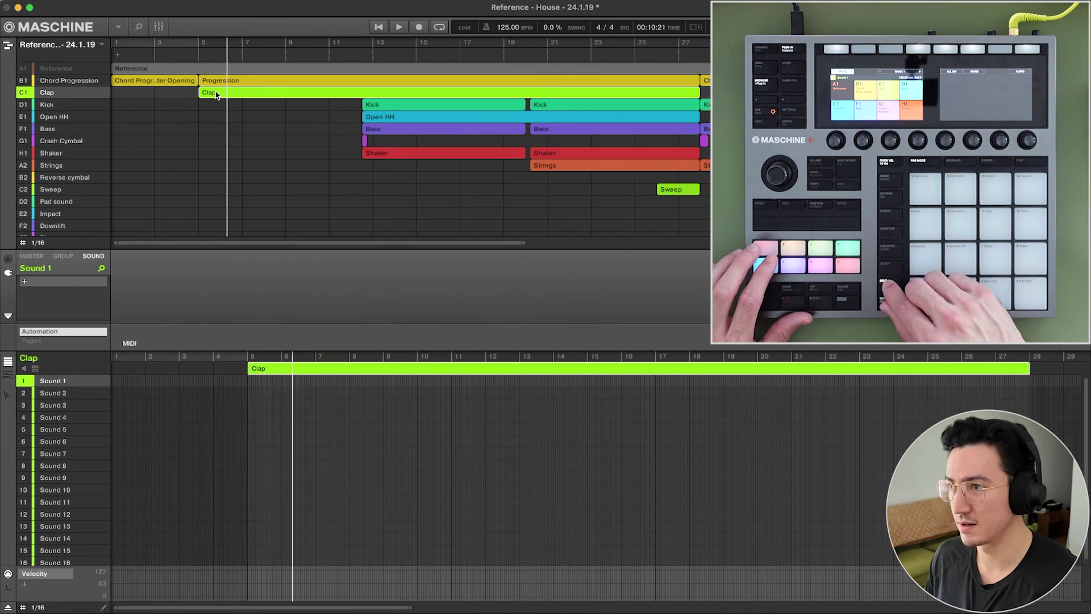
left_click(192, 49)
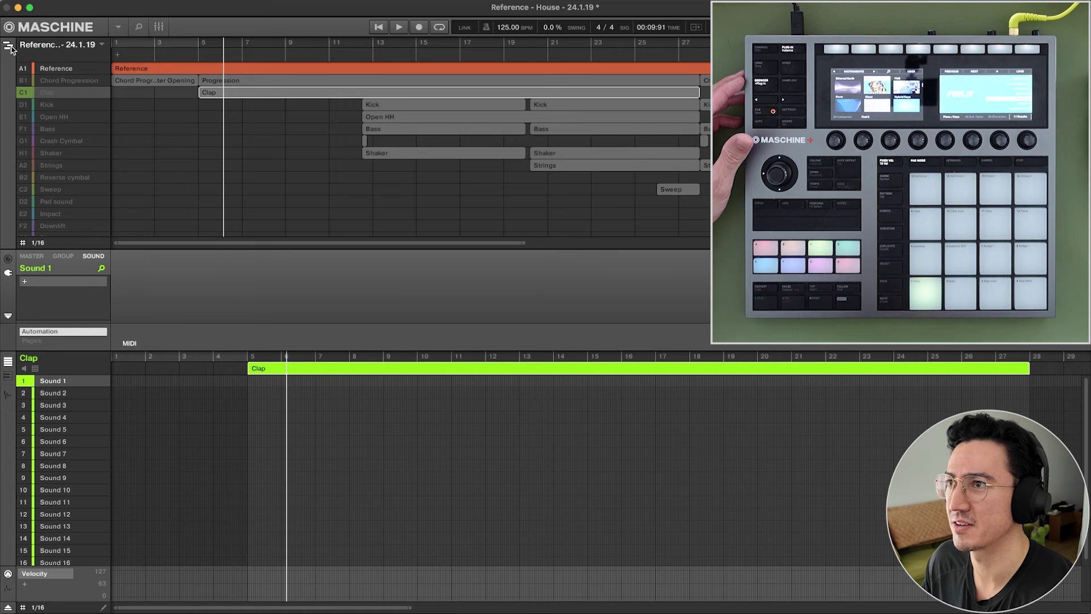
left_click(138, 27)
left_click(135, 65)
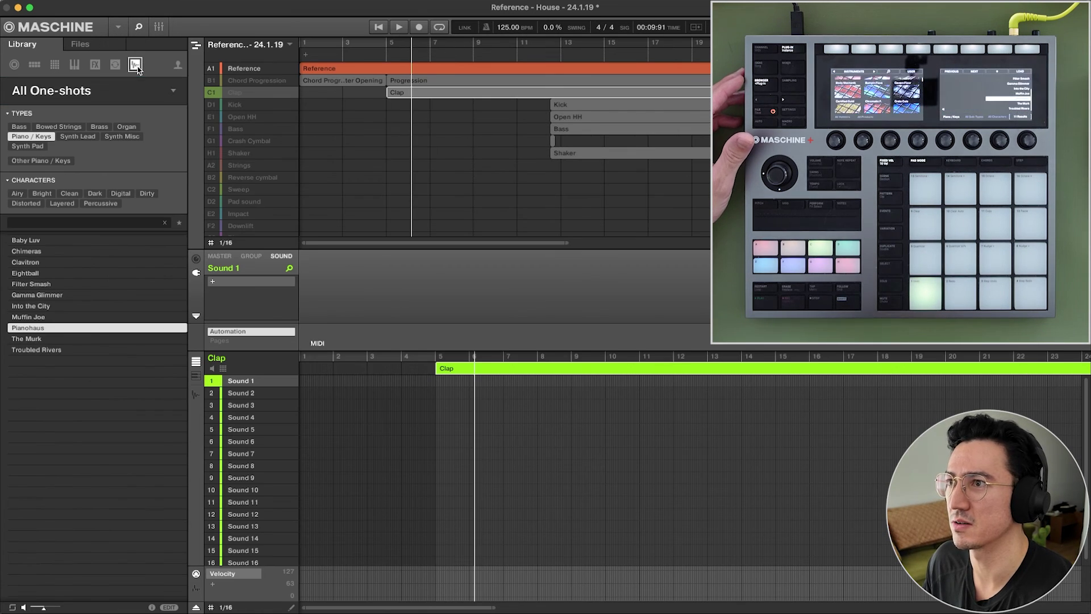
scroll(99, 314, "down", 8)
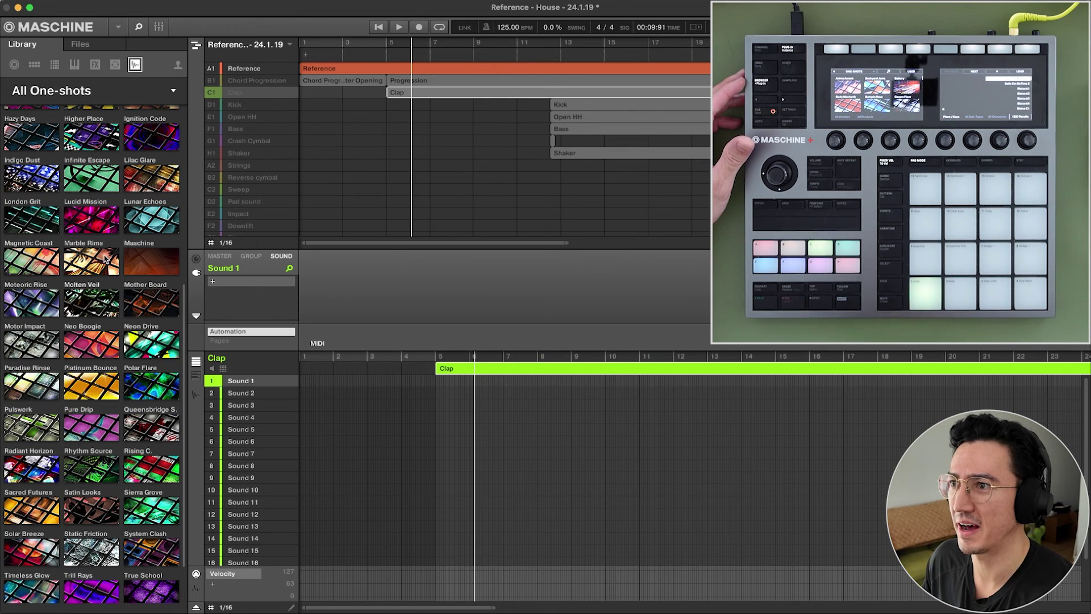
scroll(105, 258, "up", 1)
left_click(88, 179)
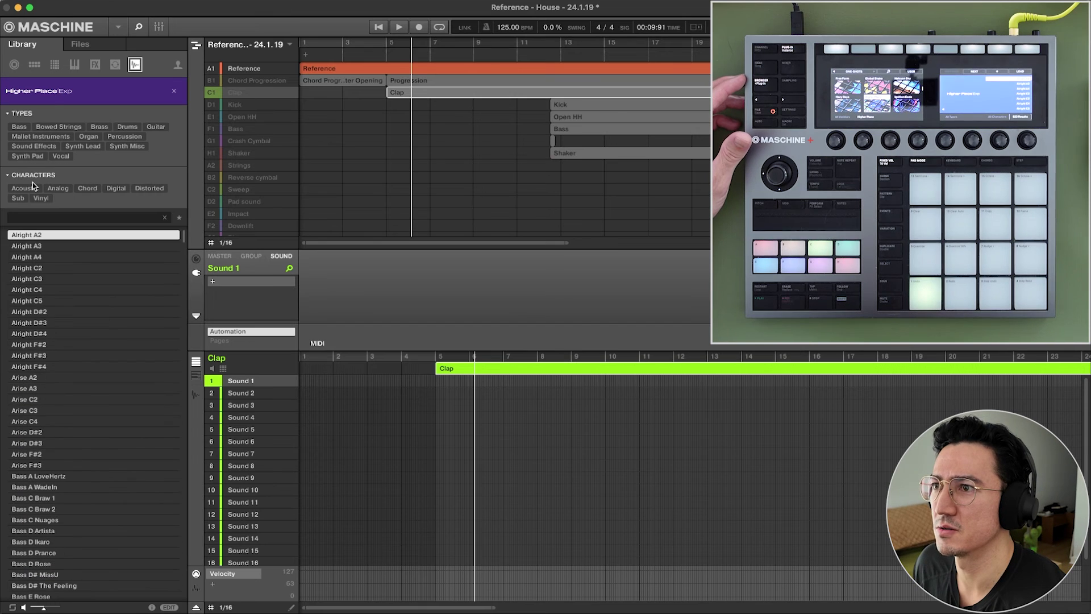
left_click(123, 126)
left_click(19, 170)
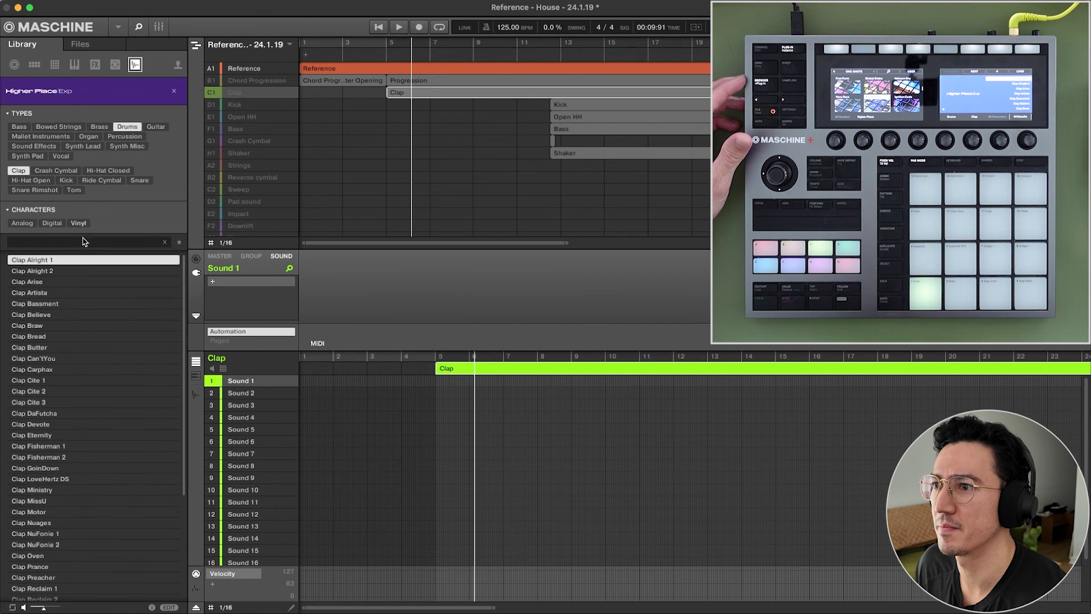
left_click(77, 282)
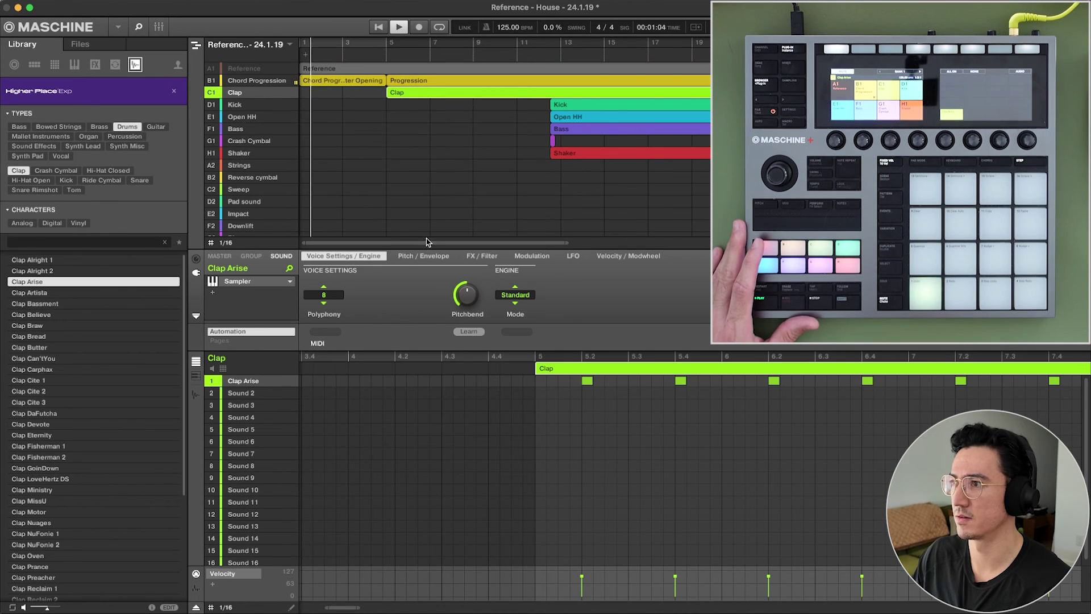
Play the chord progression and Clap Arise pattern together from the opening through bar 8.
left_click_drag(427, 243, 428, 217)
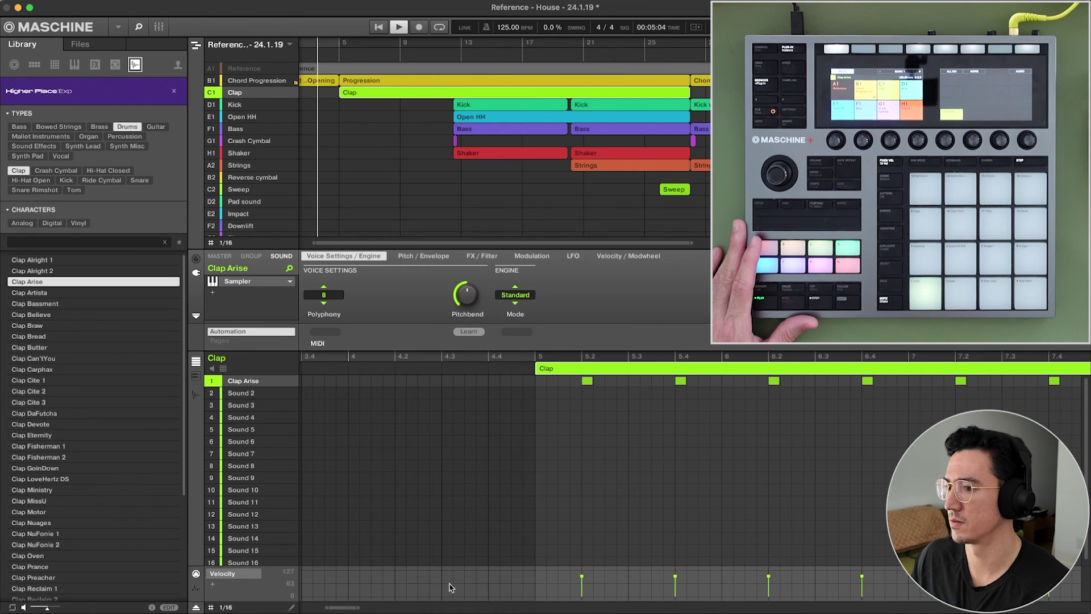
left_click_drag(349, 607, 353, 591)
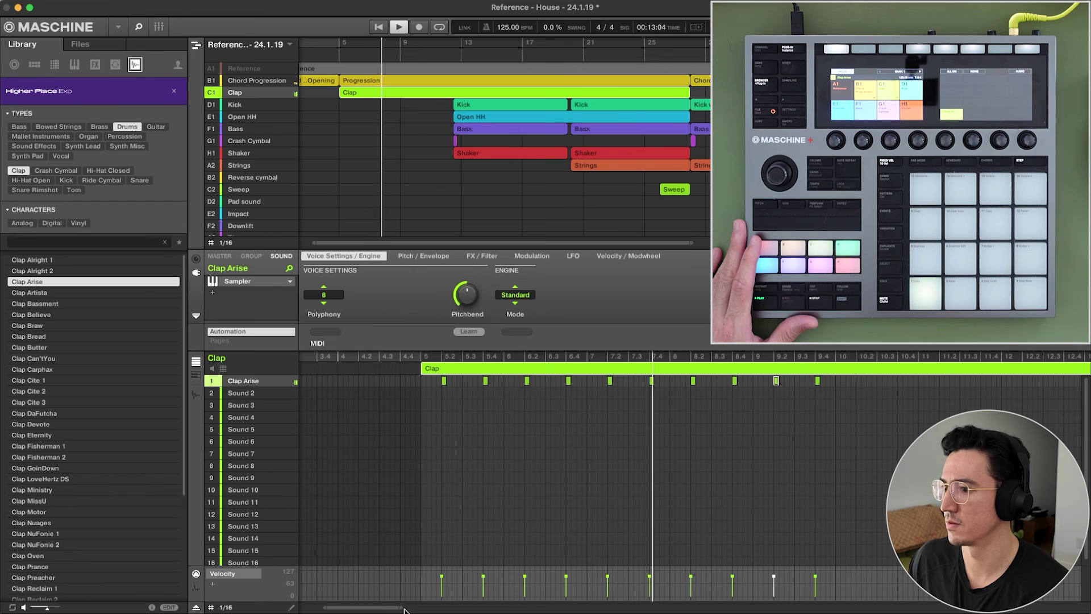
scroll(572, 548, "right", 1)
left_click_drag(388, 608, 389, 610)
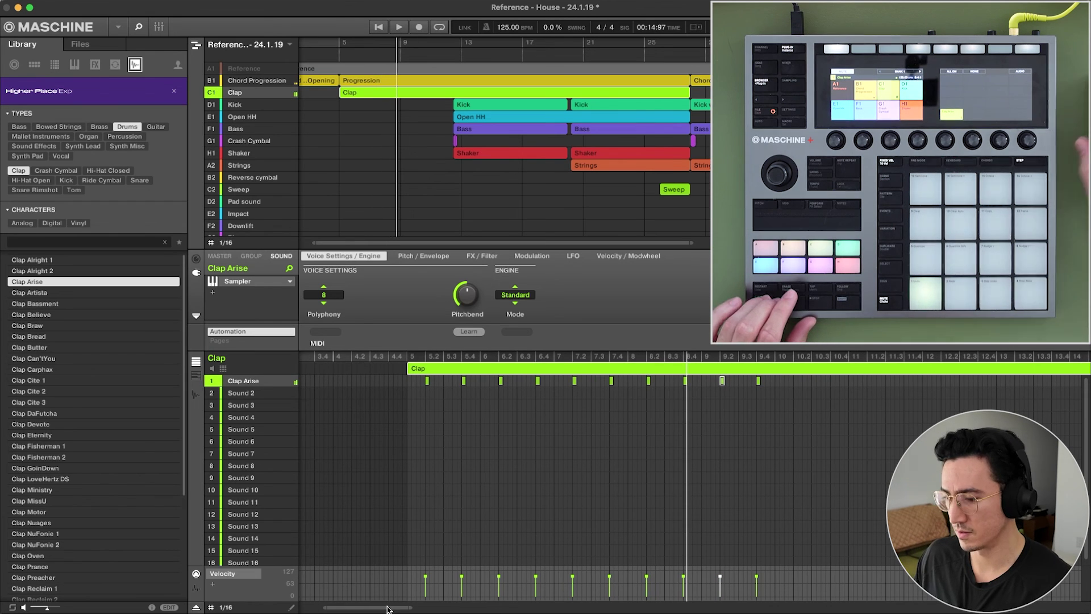
scroll(398, 511, "right", 1)
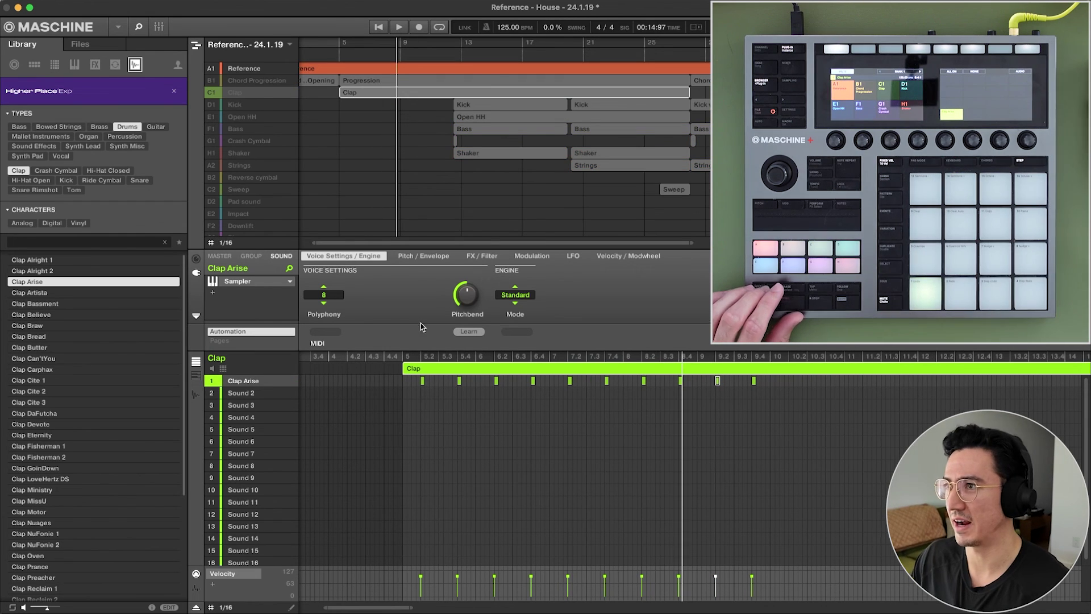
Listen to the soloed reference from about bar 3 to bar 9 to compare its claps, and return to just before bar 5.
left_click(316, 44)
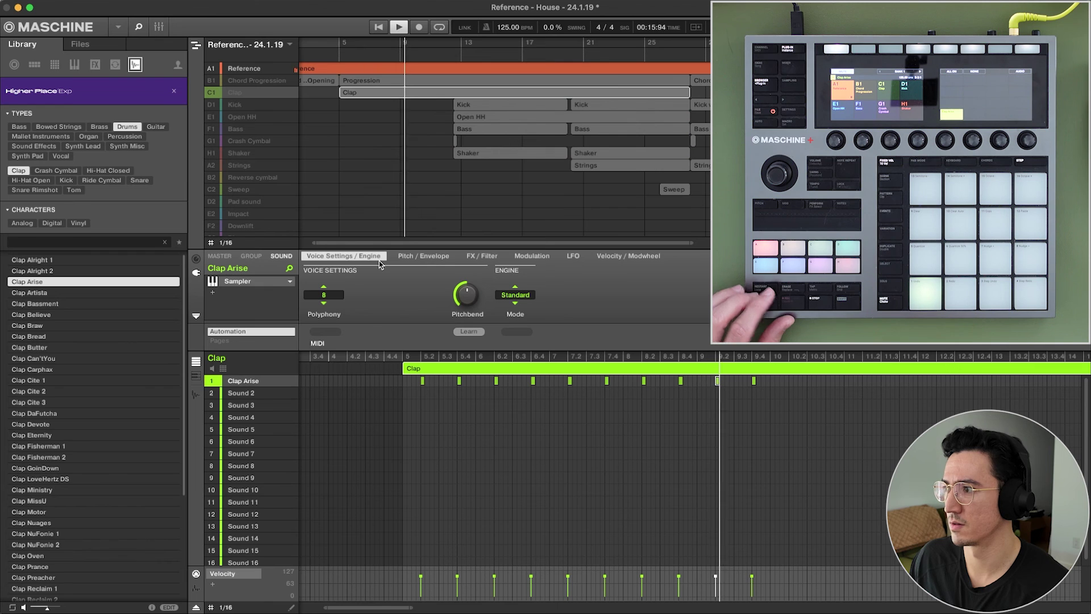
key("space")
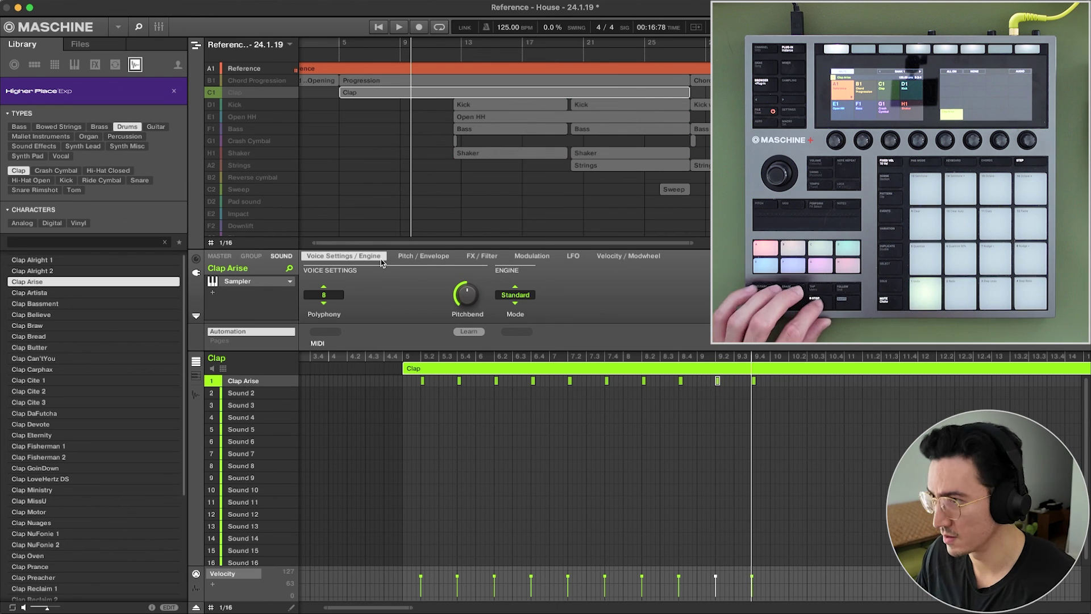
left_click(334, 46)
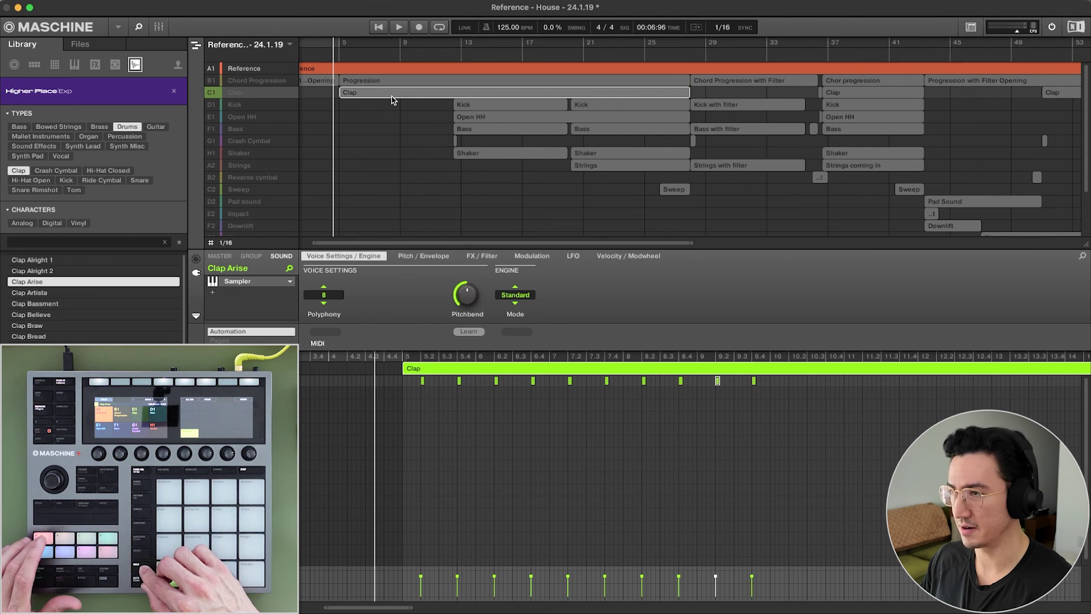
Select the Kick group's first clip and set the playhead just before its start in bar 12.
left_click(484, 108)
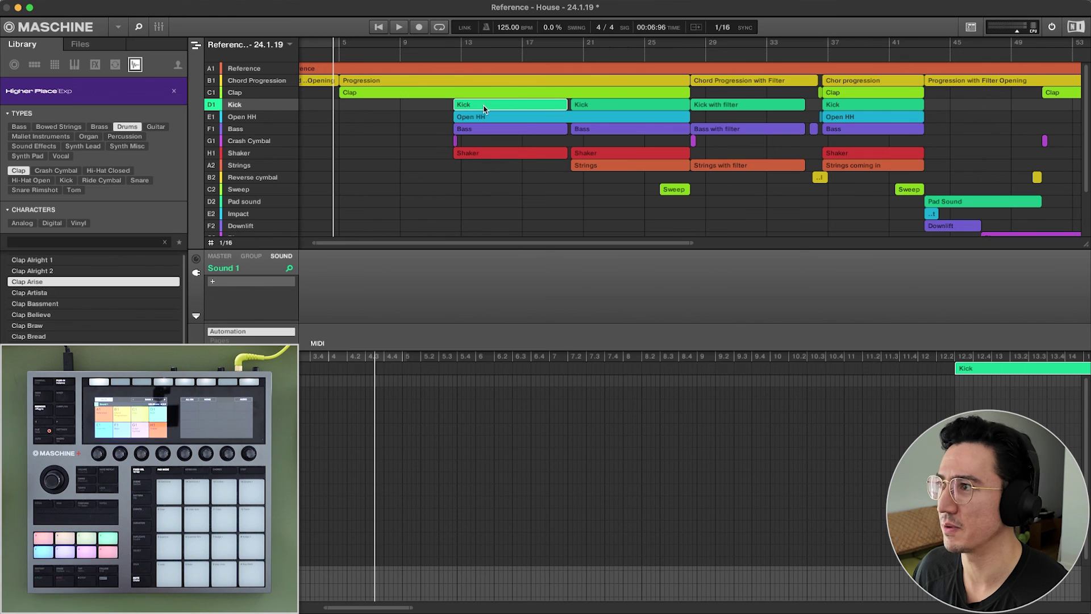
left_click(449, 46)
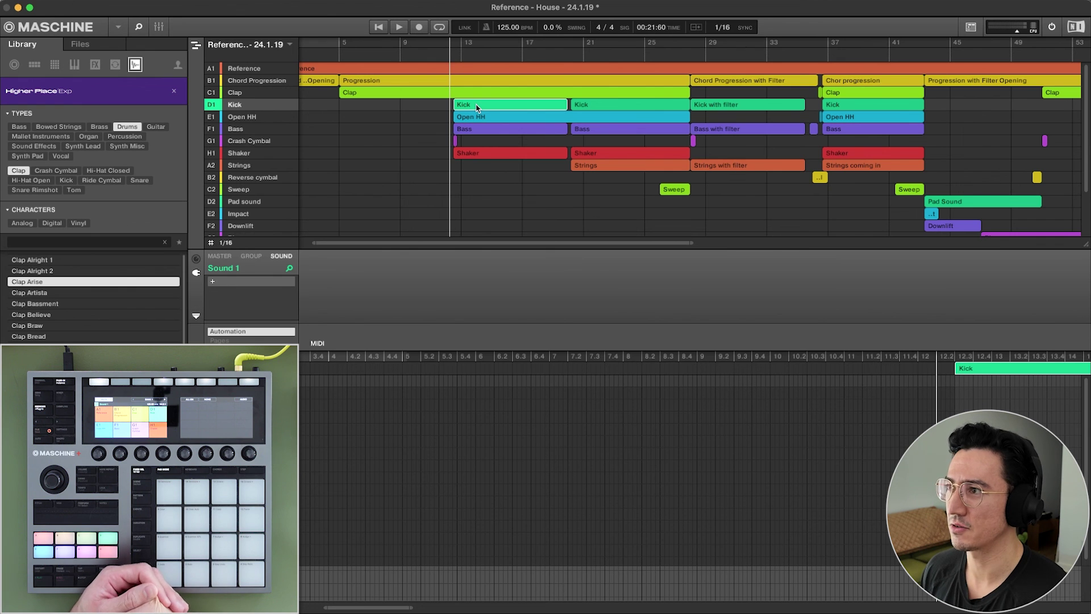
scroll(499, 243, "down", 5)
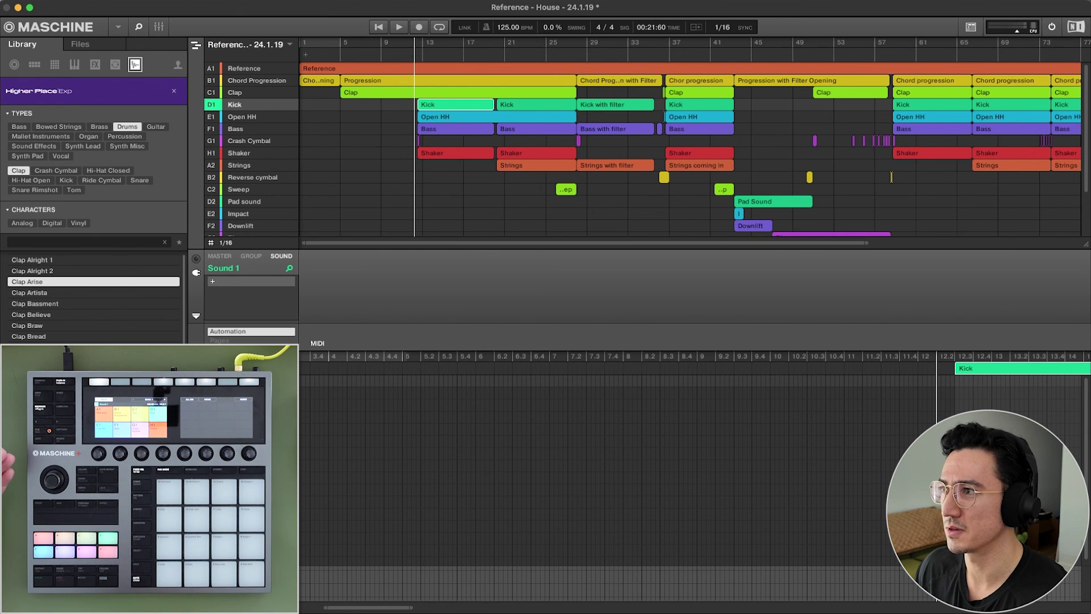